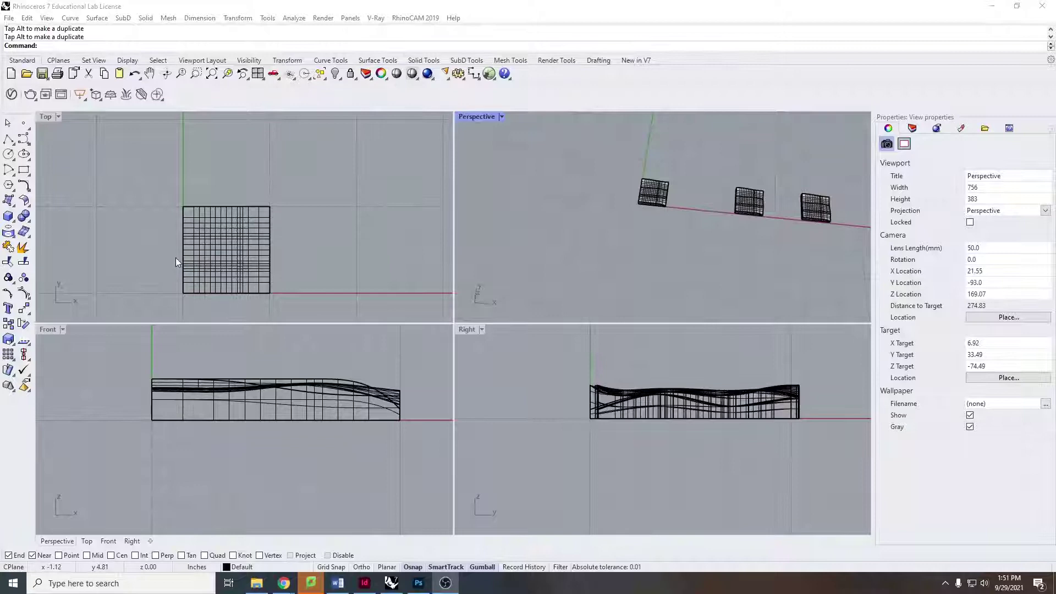
Step: Reposition the three block copies along the X axis to form a spaced row beside the original block
scroll(176, 257, "down", 5)
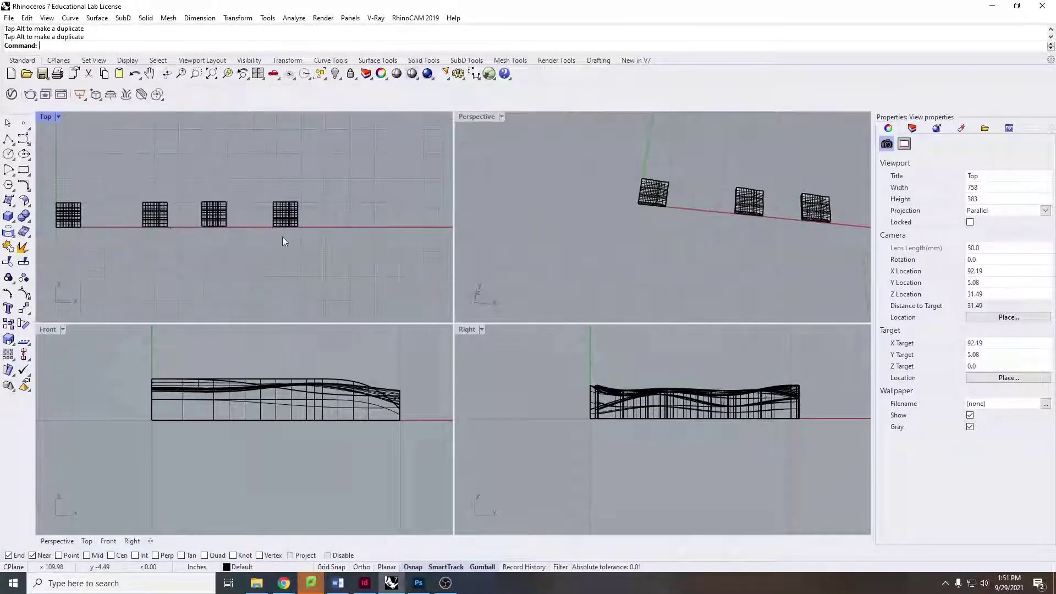
left_click_drag(282, 237, 131, 201)
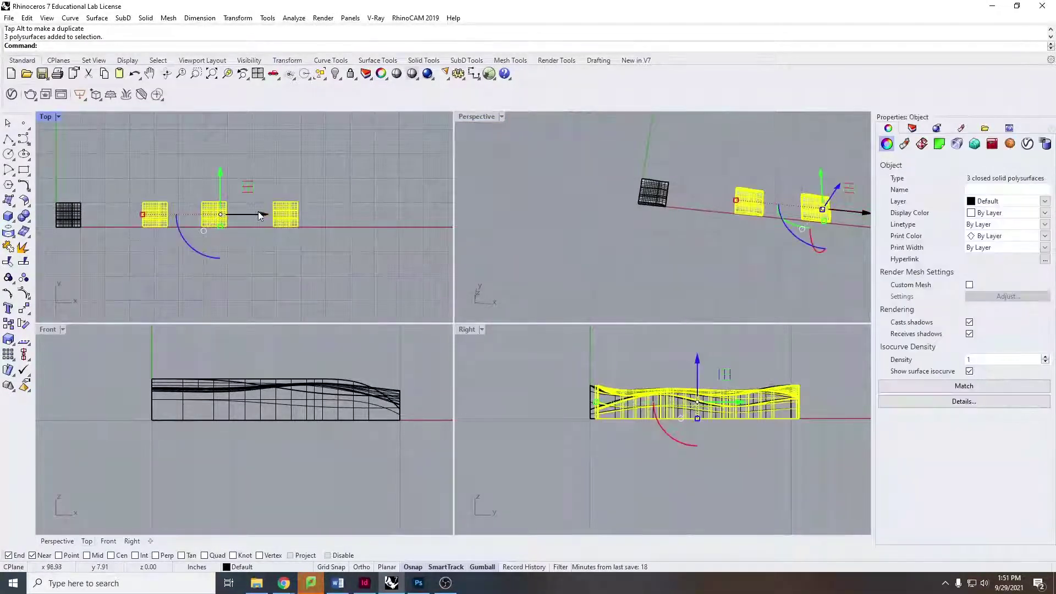
mouse_move(258, 212)
left_mouse_down()
mouse_move(225, 213)
mouse_move(232, 195)
mouse_move(272, 214)
left_mouse_up()
left_click(282, 234)
left_click(145, 238)
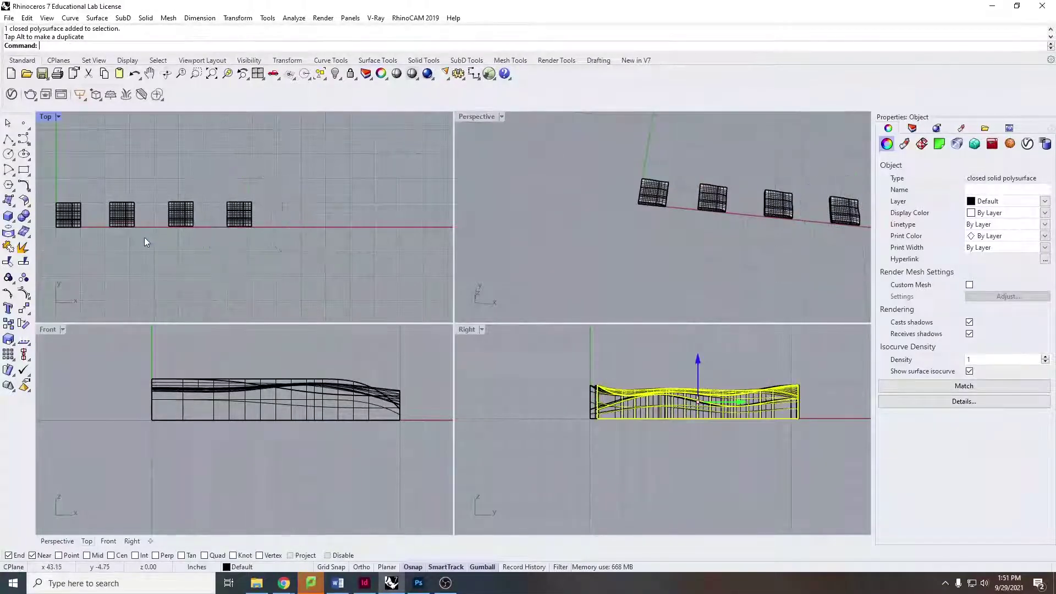
Step: Examine the row of four contoured blocks in the Top and Perspective views
right_click_drag(154, 248, 275, 264)
scroll(269, 253, "up", 8)
scroll(225, 235, "down", 12)
scroll(259, 258, "up", 8)
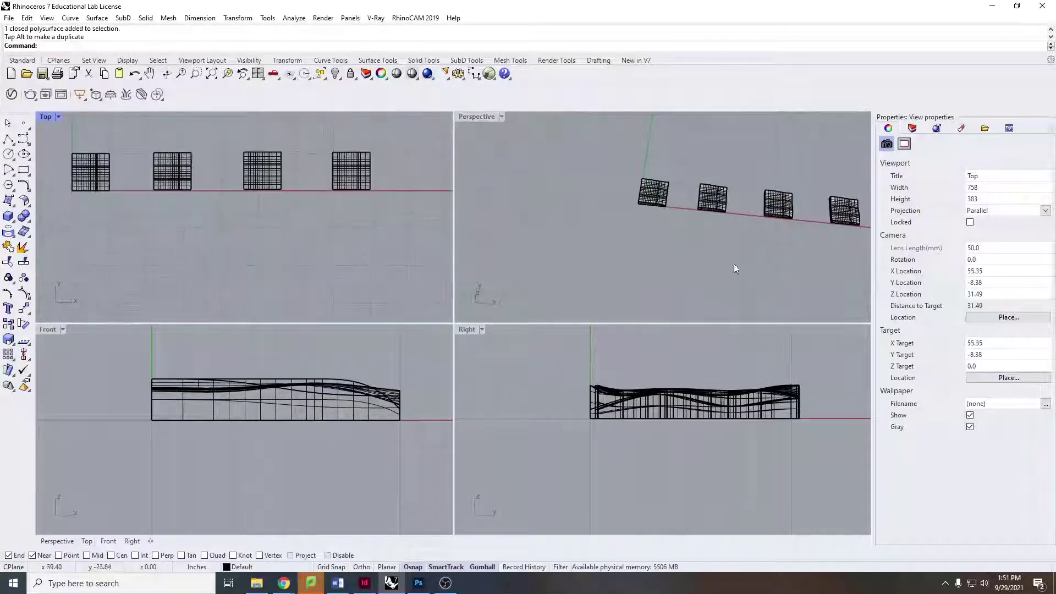
scroll(724, 252, "down", 3)
scroll(751, 257, "up", 5)
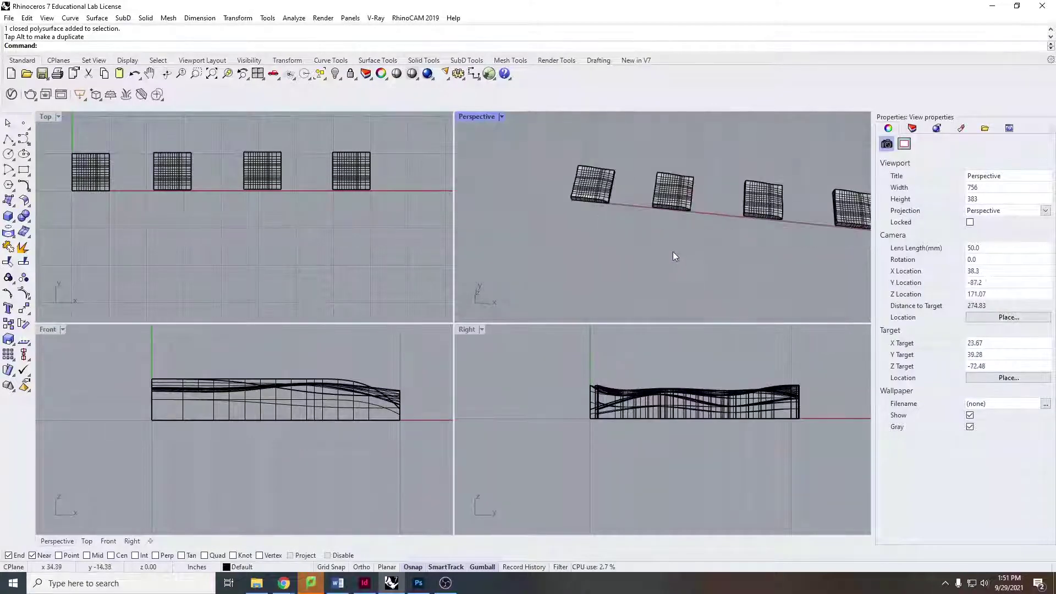
scroll(566, 237, "up", 5)
scroll(511, 235, "down", 3)
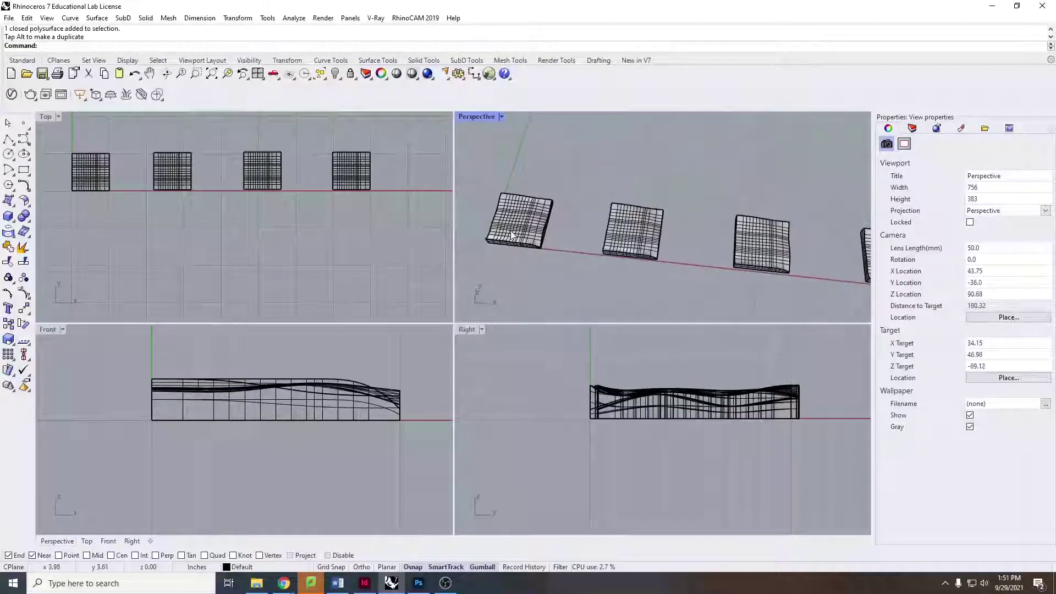
right_click_drag(511, 236, 566, 173)
scroll(565, 154, "down", 4)
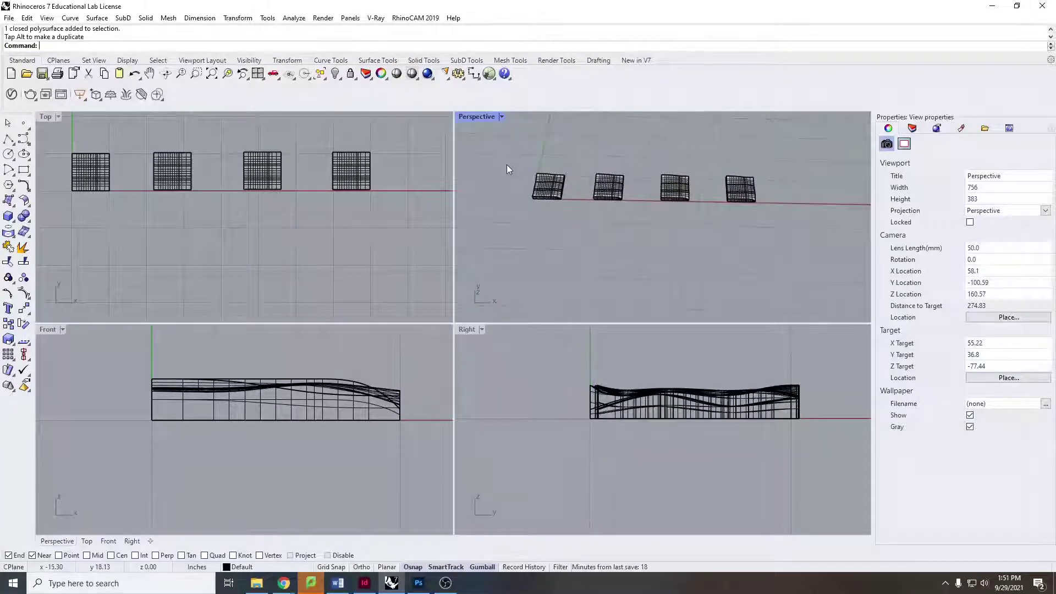
scroll(517, 178, "up", 2)
scroll(518, 182, "down", 3)
scroll(580, 187, "down", 2)
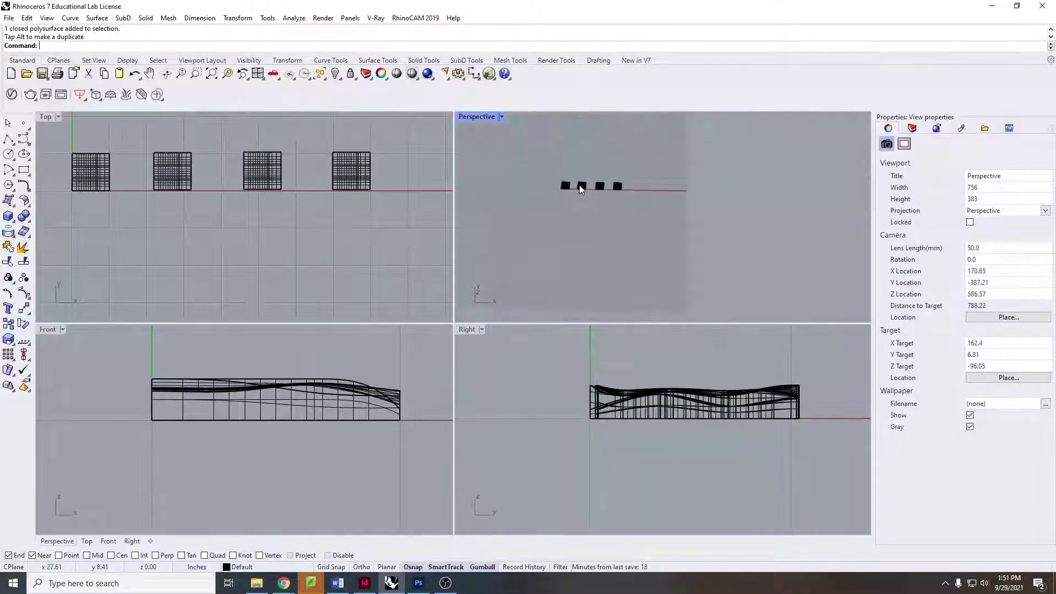
Step: Place a duplicate of the second block in front of the row and two duplicates of the third block farther away
left_click(579, 185)
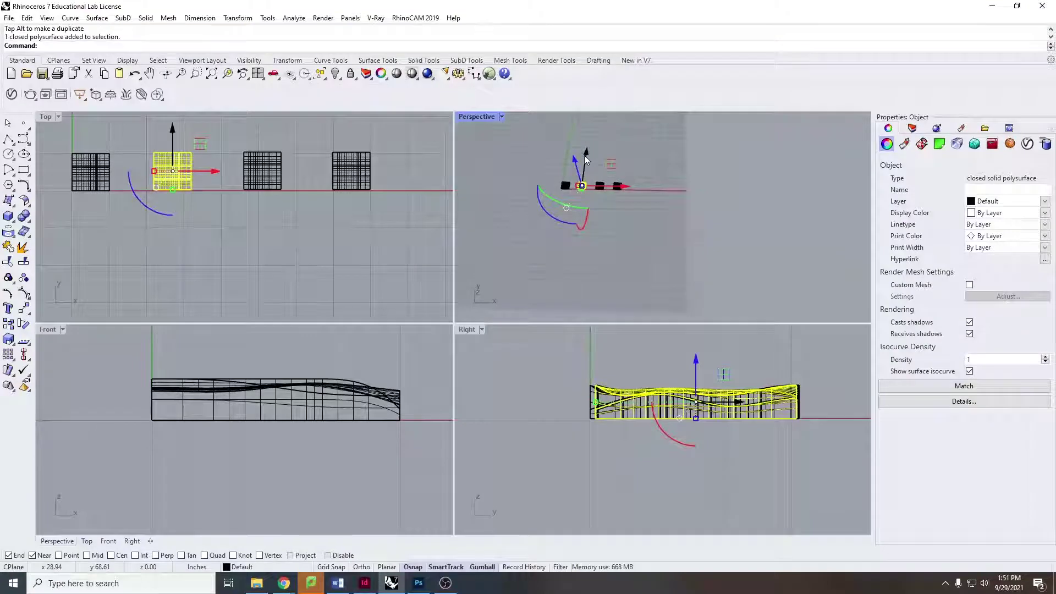
left_click_drag(585, 160, 571, 257, "alt")
left_click(552, 238)
left_click(600, 186)
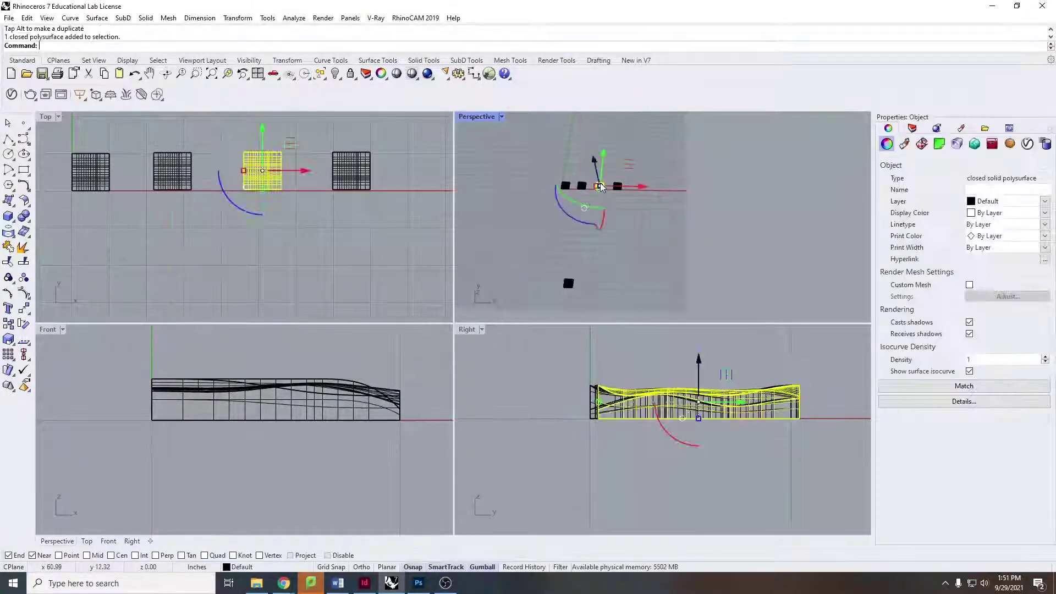
left_click_drag(599, 186, 851, 262)
left_click(627, 222)
left_click_drag(599, 191, 784, 147)
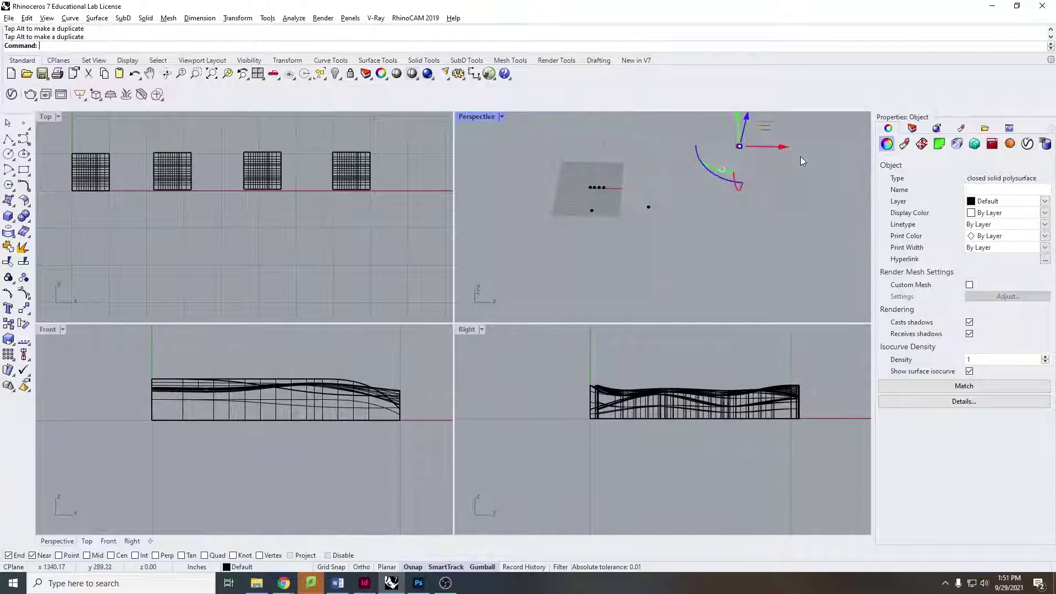
left_click(800, 156)
Step: Isolate the second block in the row by inverting its selection and hiding all the other blocks
scroll(497, 197, "up", 12)
scroll(823, 236, "down", 10)
right_click_drag(815, 234, 724, 225, "shift")
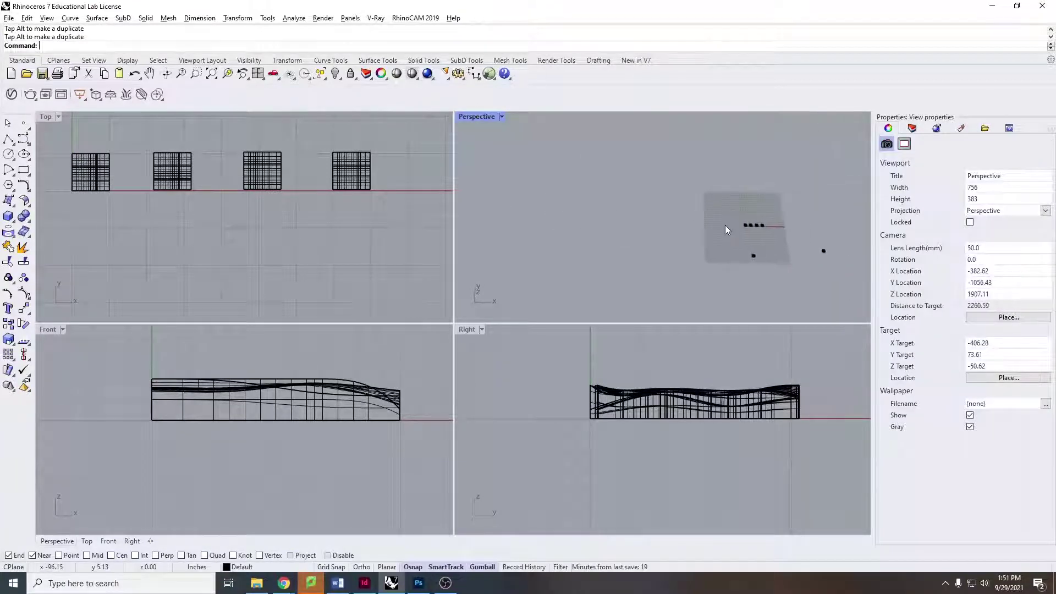
scroll(749, 224, "up", 20)
left_click(786, 255)
scroll(786, 254, "up", 12)
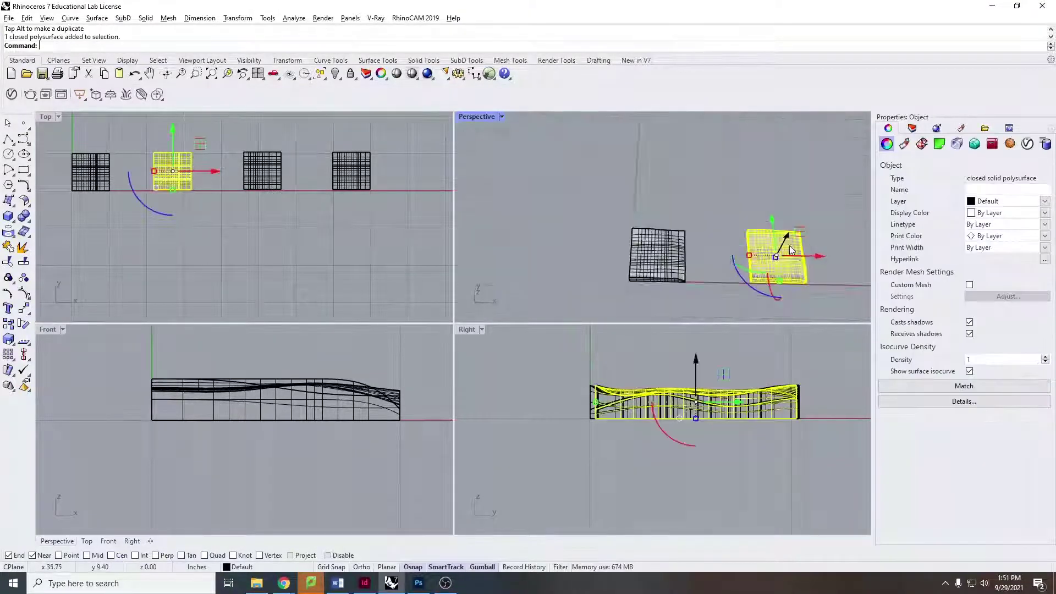
scroll(797, 242, "down", 7)
right_click_drag(798, 242, 772, 223, "shift")
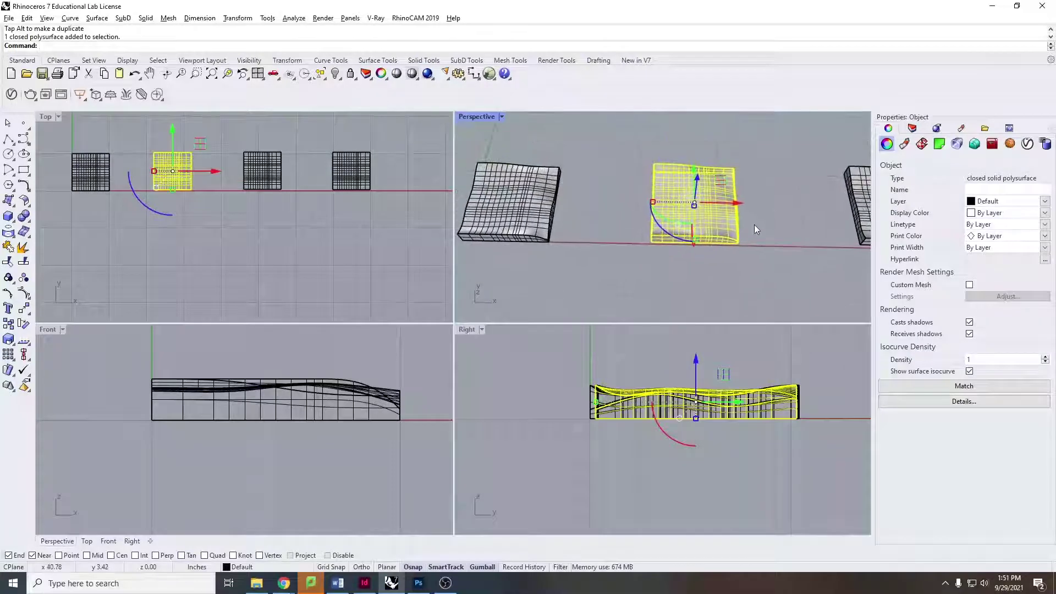
type("Invert")
key("Return")
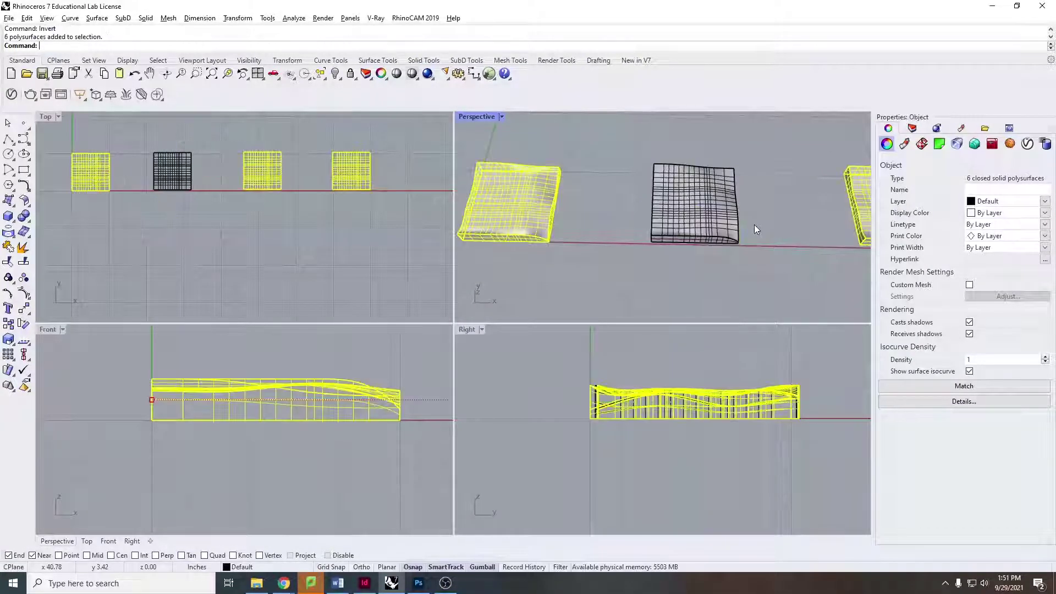
type("hide")
key("Return")
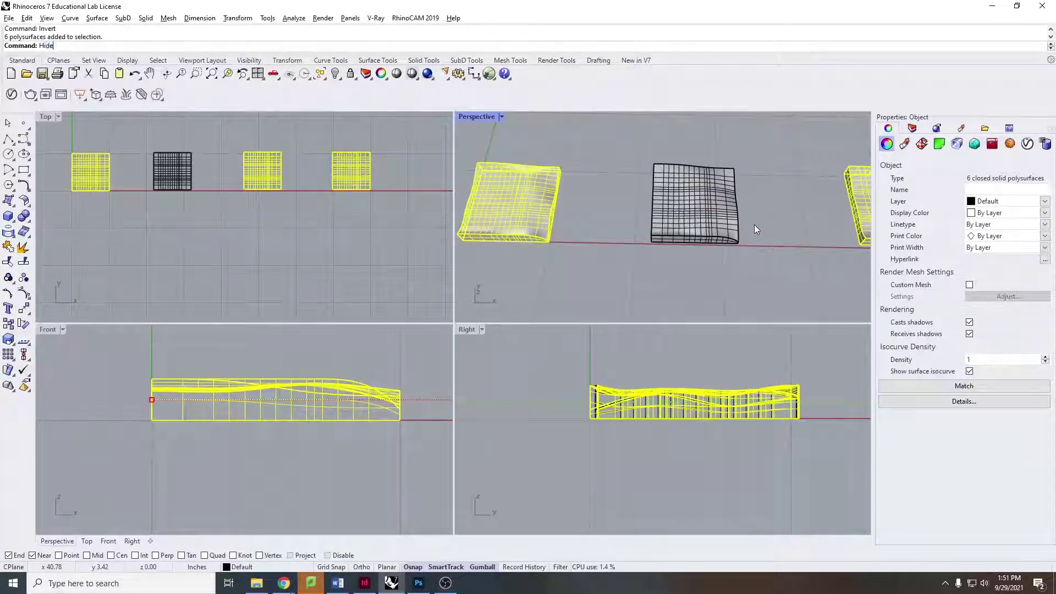
scroll(785, 216, "down", 4)
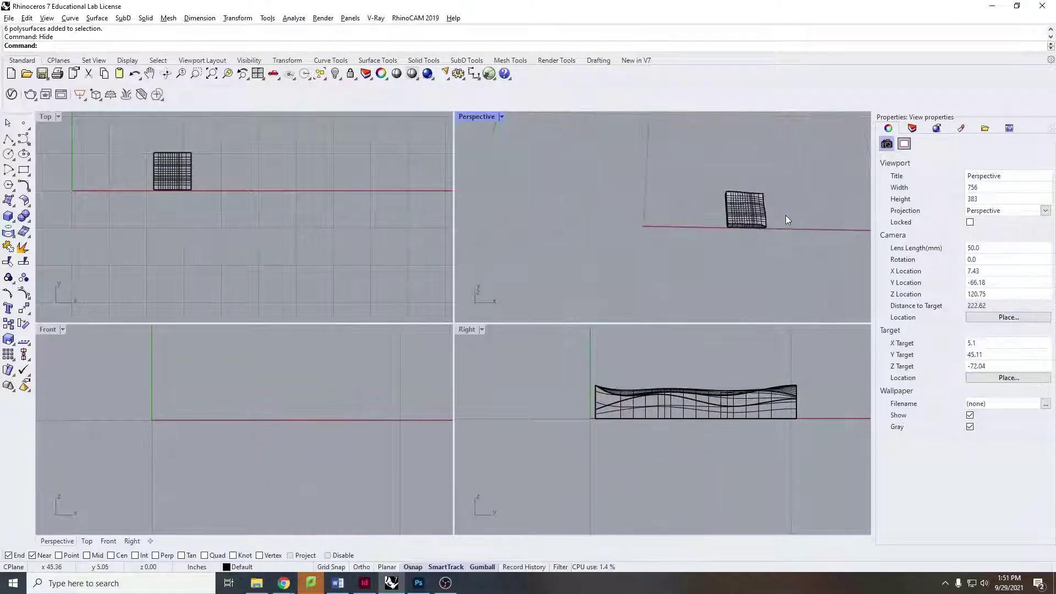
scroll(774, 206, "up", 6)
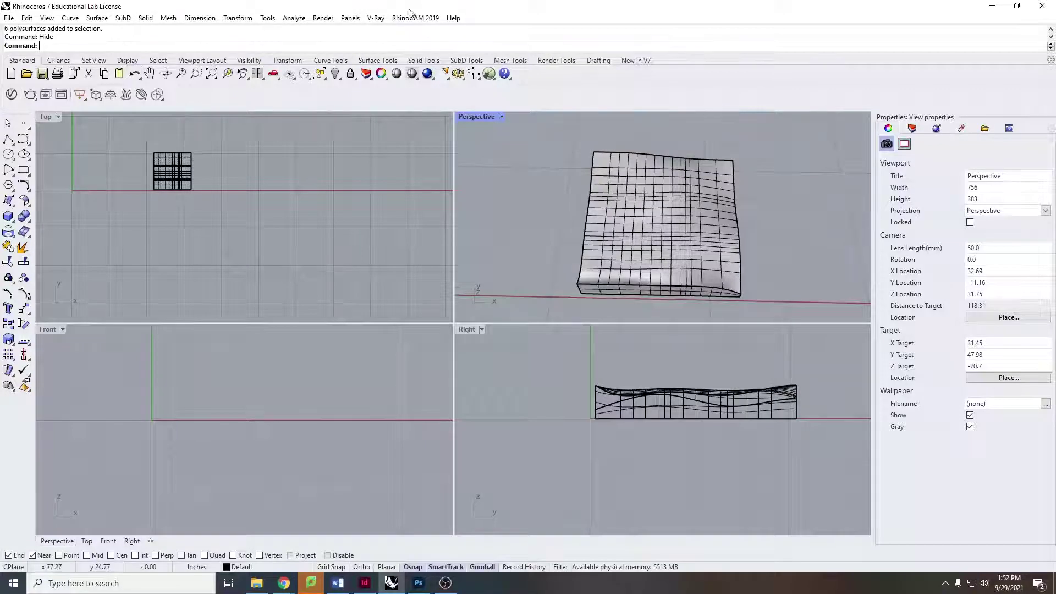
Step: Open the RhinoCAM 2019 machining browser and create a 12 × 12 × 3 inch box stock with its corner at 0, 0, -3
left_click(408, 19)
left_click(431, 57)
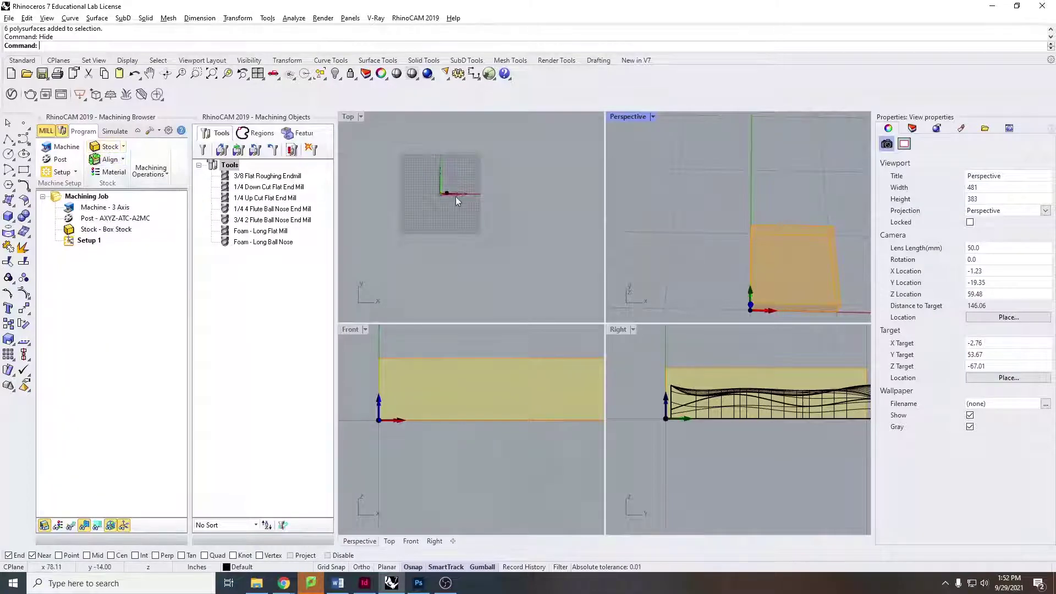
scroll(453, 194, "up", 6)
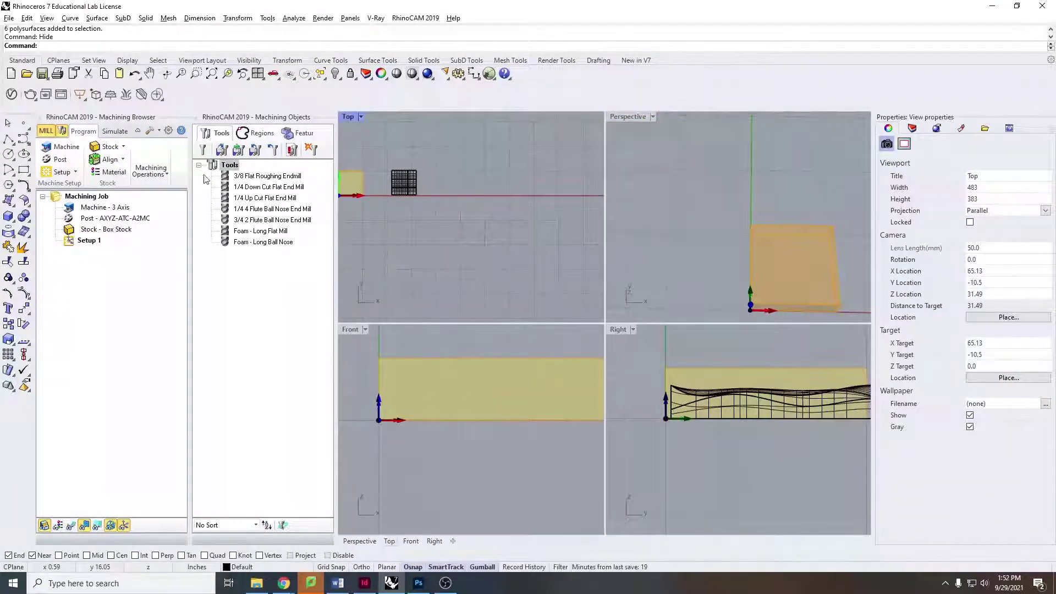
left_click(108, 147)
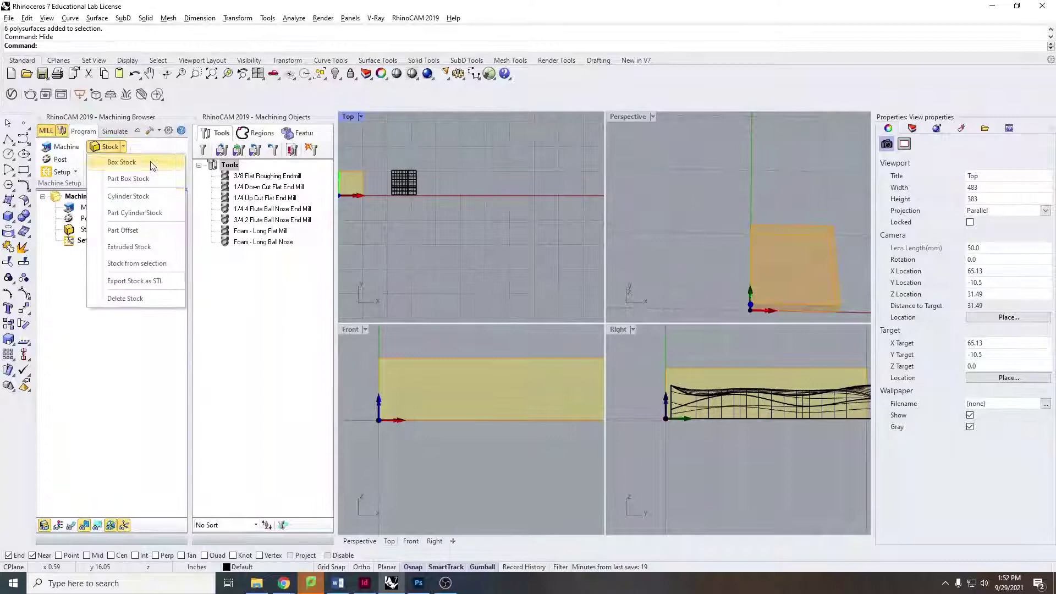
left_click(122, 162)
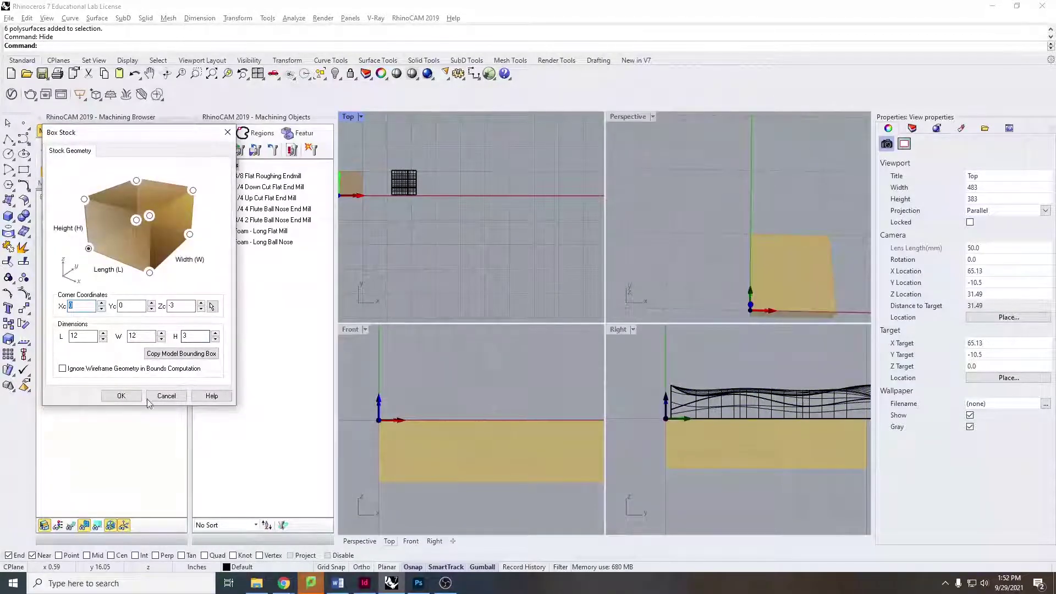
left_click(130, 396)
Step: Align the box stock to the part with Z alignment Top and XY alignment Center
right_click_drag(400, 184, 497, 198)
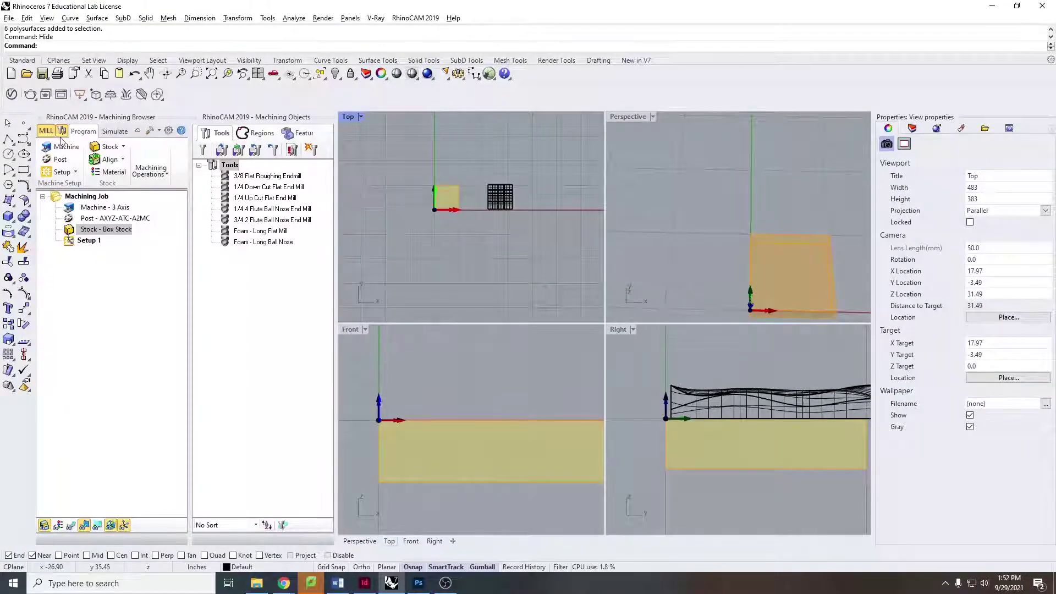
left_click(110, 159)
left_click(138, 175)
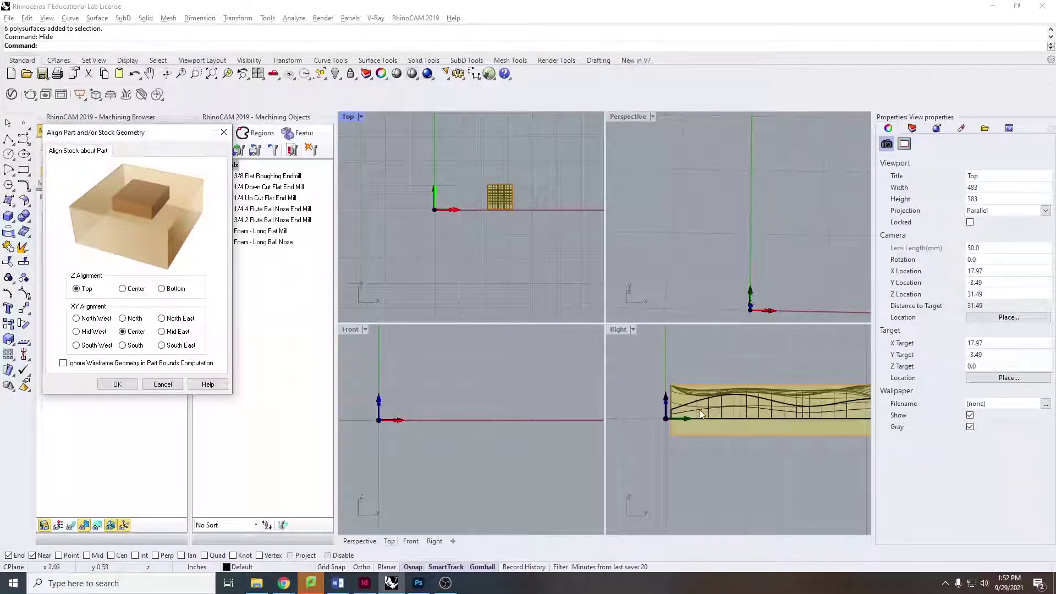
right_click_drag(711, 401, 678, 407)
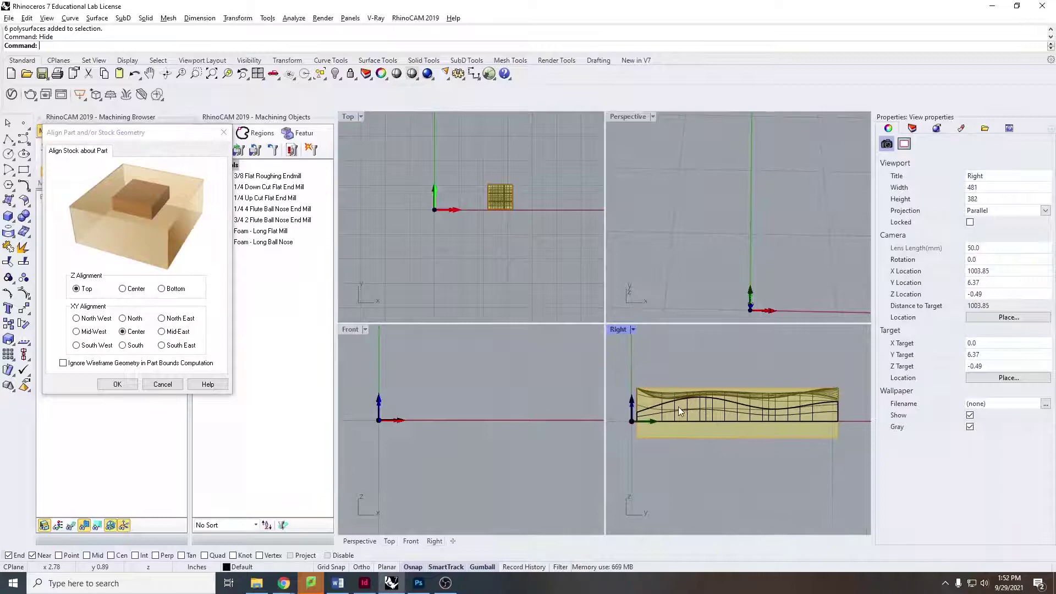
left_click(118, 384)
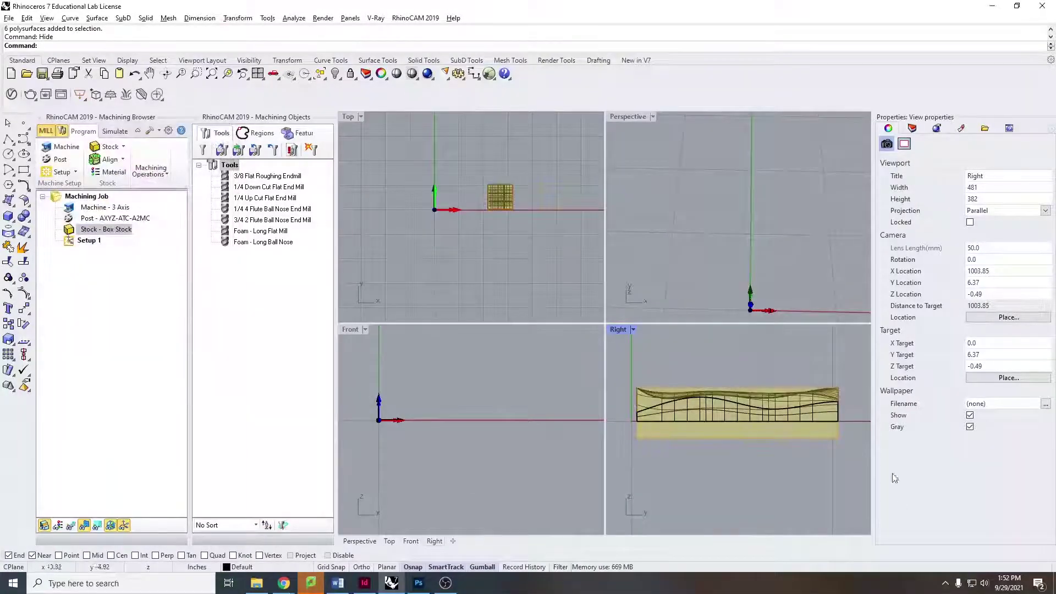
Step: Examine in the Right view how the stock encloses the part at its upper surface, ends and base
scroll(687, 390, "up", 3)
scroll(715, 442, "down", 4)
right_click_drag(715, 438, 729, 391)
scroll(715, 372, "up", 7)
scroll(687, 378, "down", 4)
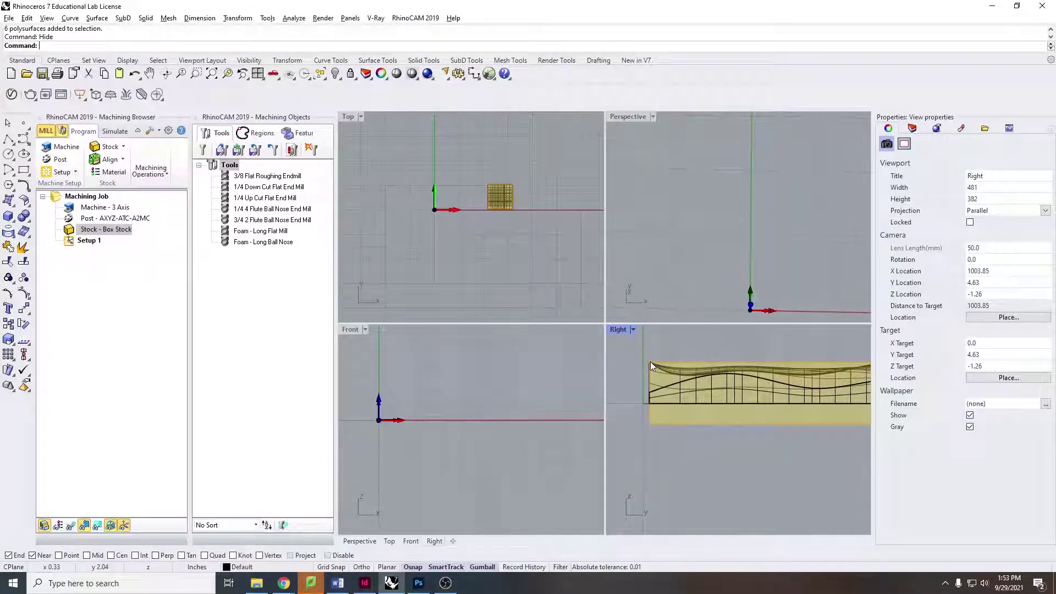
right_click_drag(688, 362, 644, 362)
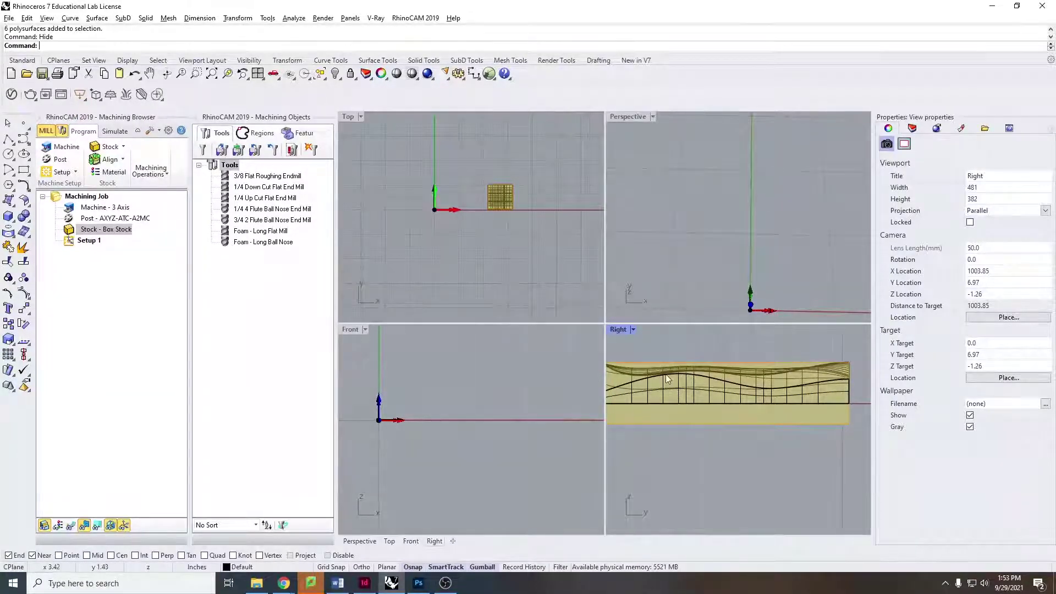
scroll(676, 384, "down", 2)
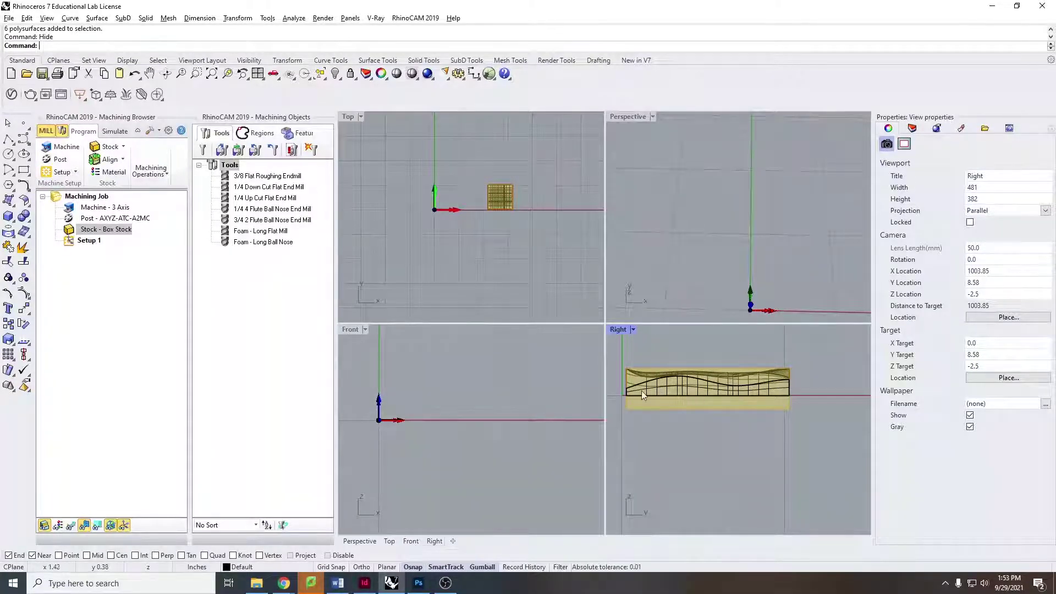
Step: Realign the box stock to the part with Z alignment Bottom and XY alignment Center
left_click(109, 147)
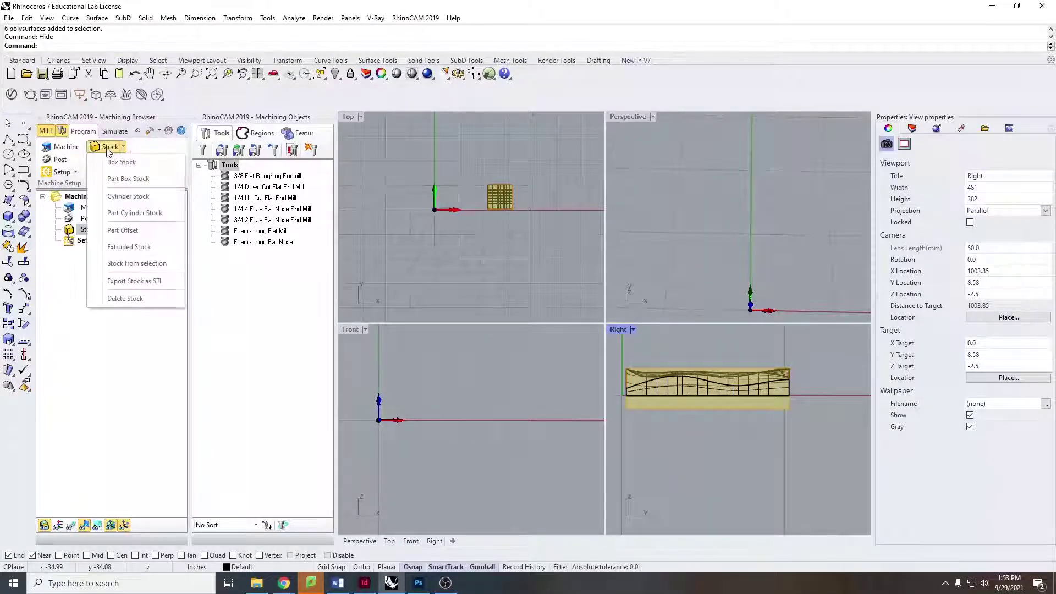
left_click(122, 334)
left_click(109, 159)
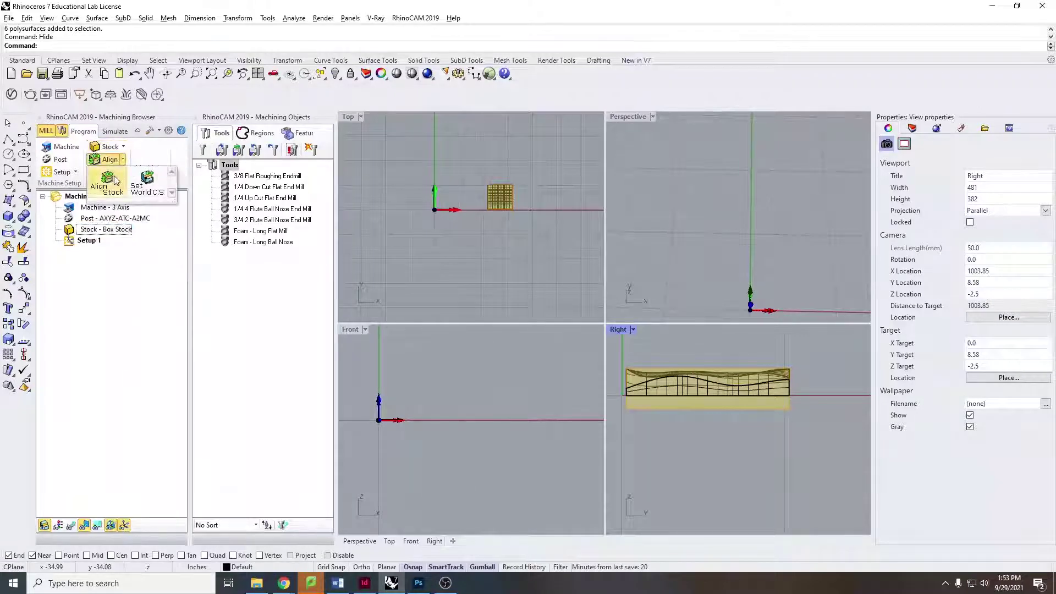
left_click(107, 181)
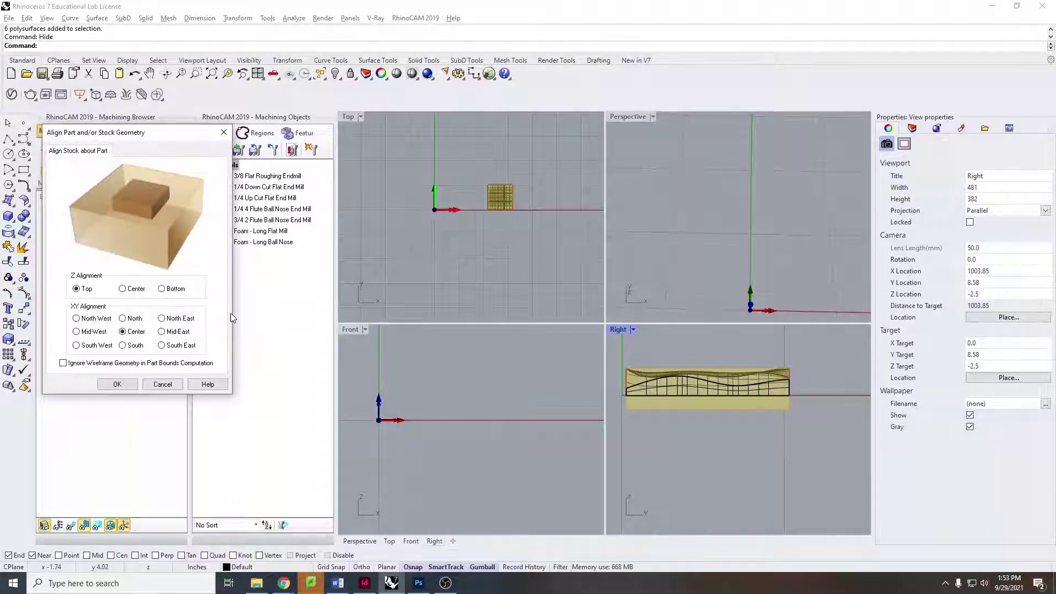
left_click(162, 289)
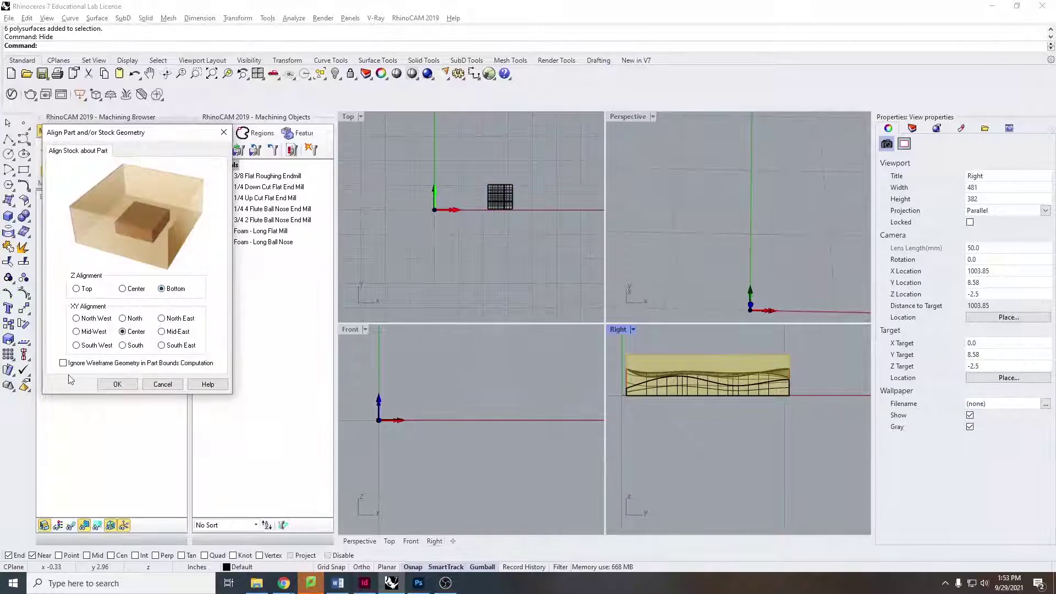
left_click(117, 383)
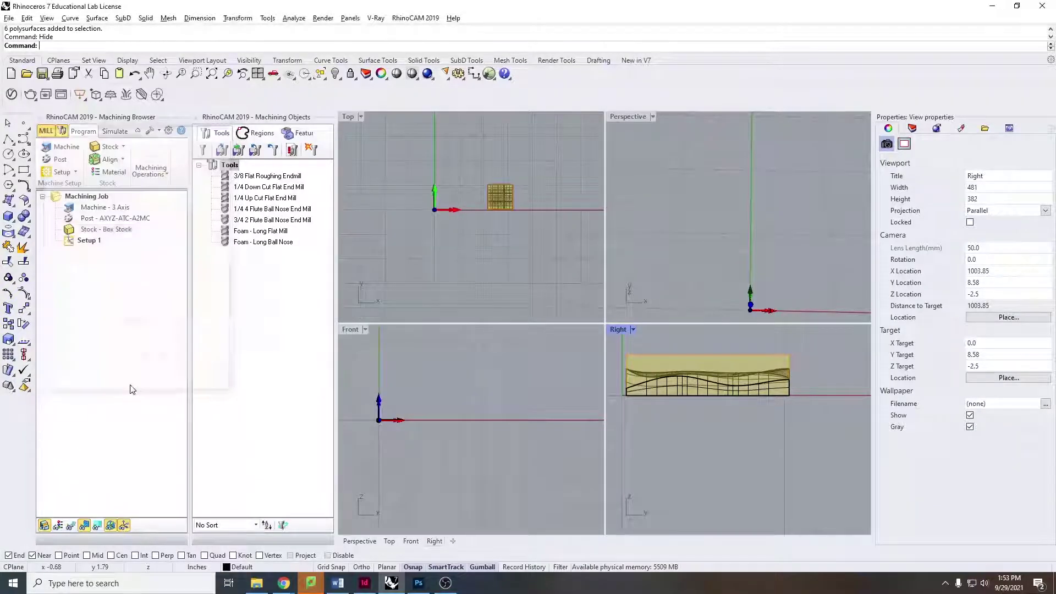
scroll(505, 199, "up", 4)
right_click(804, 302)
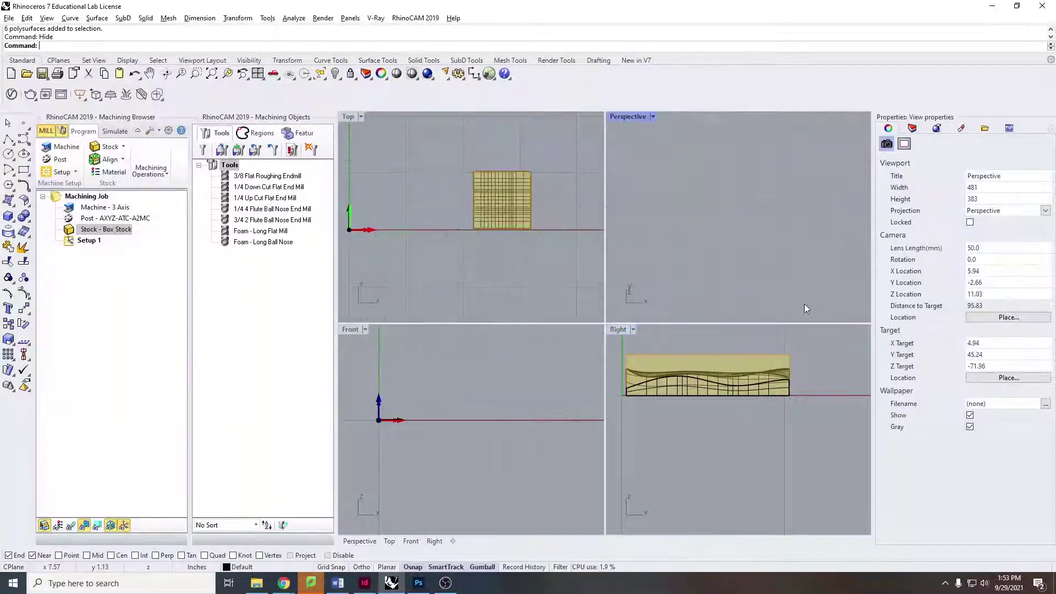
Step: Enlarge the Perspective view and examine the block with its box stock relative to the world origin
scroll(804, 298, "down", 6)
right_click_drag(803, 298, 769, 291, "shift")
scroll(780, 281, "up", 12)
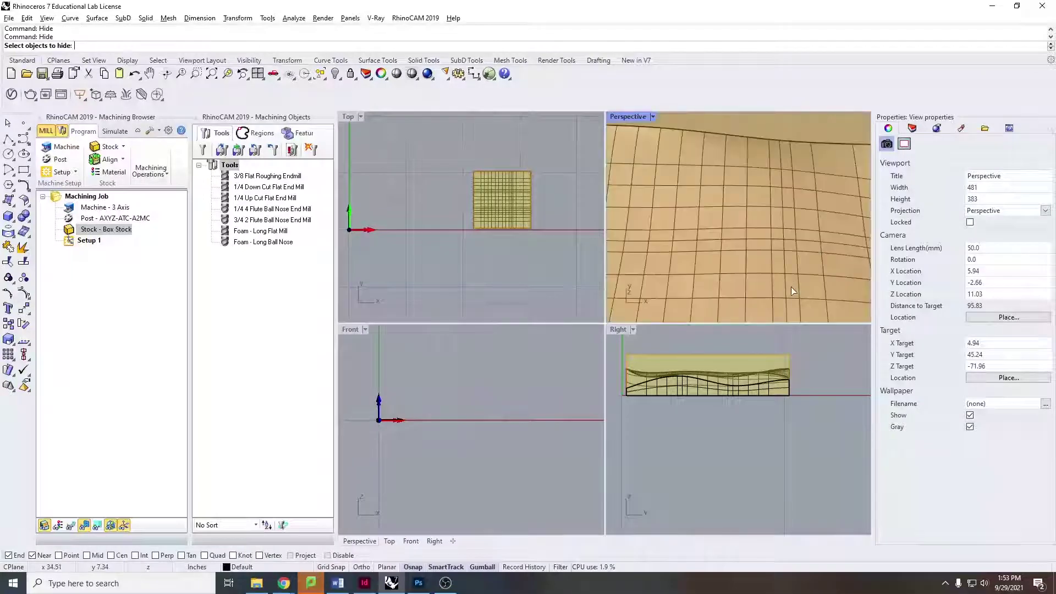
scroll(791, 286, "down", 5)
double_click(633, 117)
right_click_drag(692, 376, 653, 218)
left_click(655, 212)
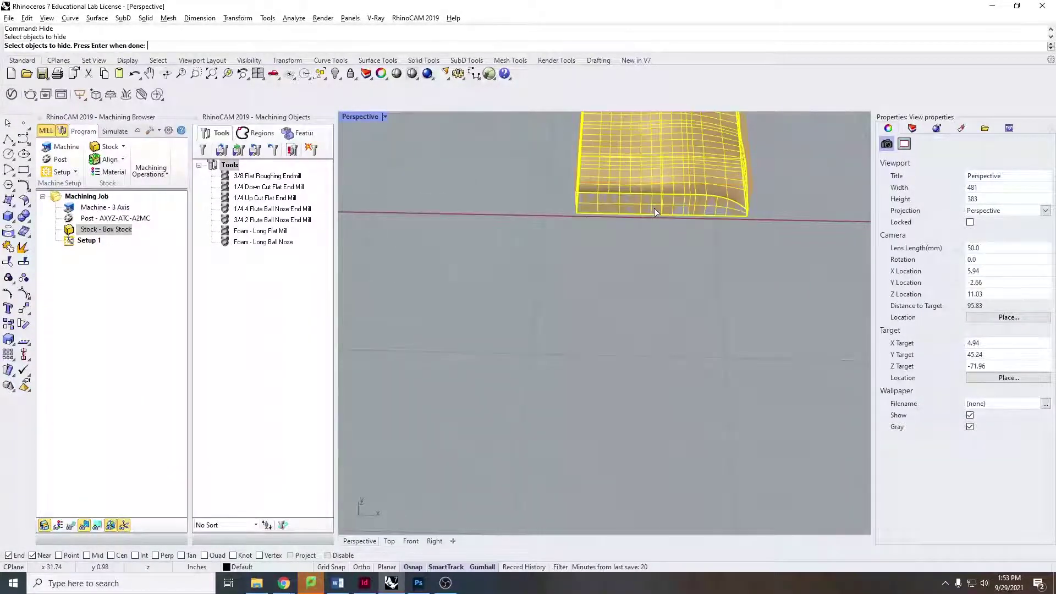
key("Return")
scroll(622, 339, "down", 5)
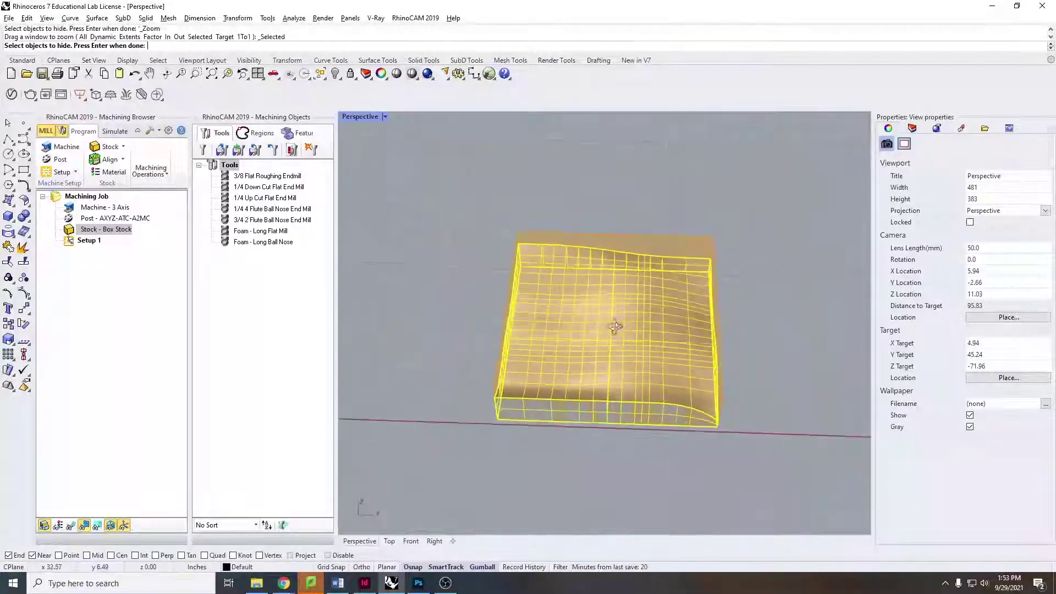
mouse_move(614, 328)
right_mouse_down()
mouse_move(614, 253)
mouse_move(618, 323)
mouse_move(610, 320)
mouse_move(619, 319)
right_mouse_up()
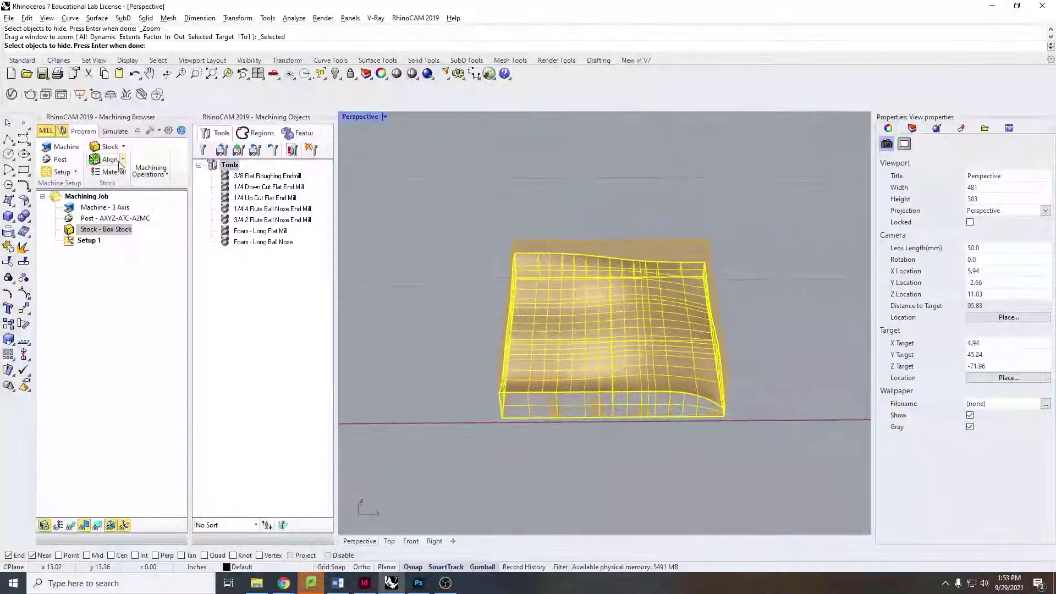
scroll(340, 323, "down", 6)
right_click_drag(469, 348, 785, 350, "shift")
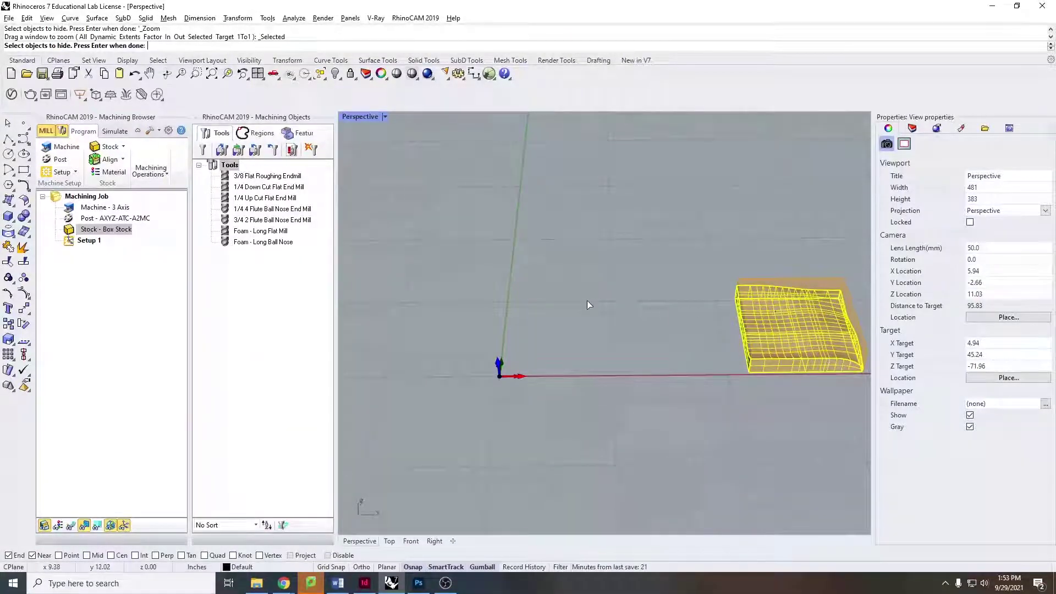
Step: Set the world coordinate system origin to the stock box, with zero face Lowest Z and zero position South West
left_click(110, 160)
left_click(146, 182)
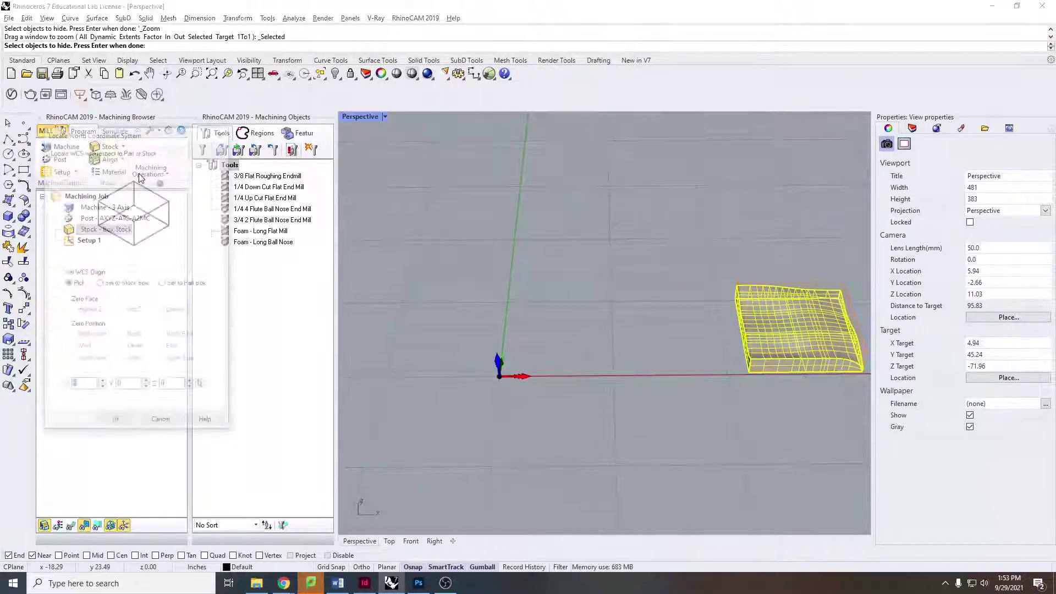
left_click(99, 283)
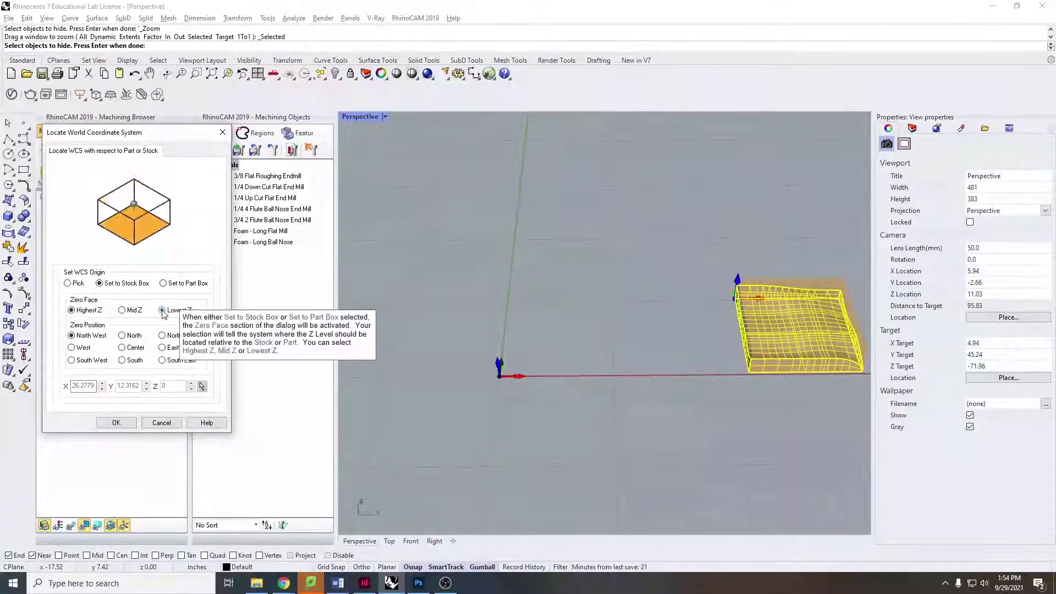
left_click(163, 311)
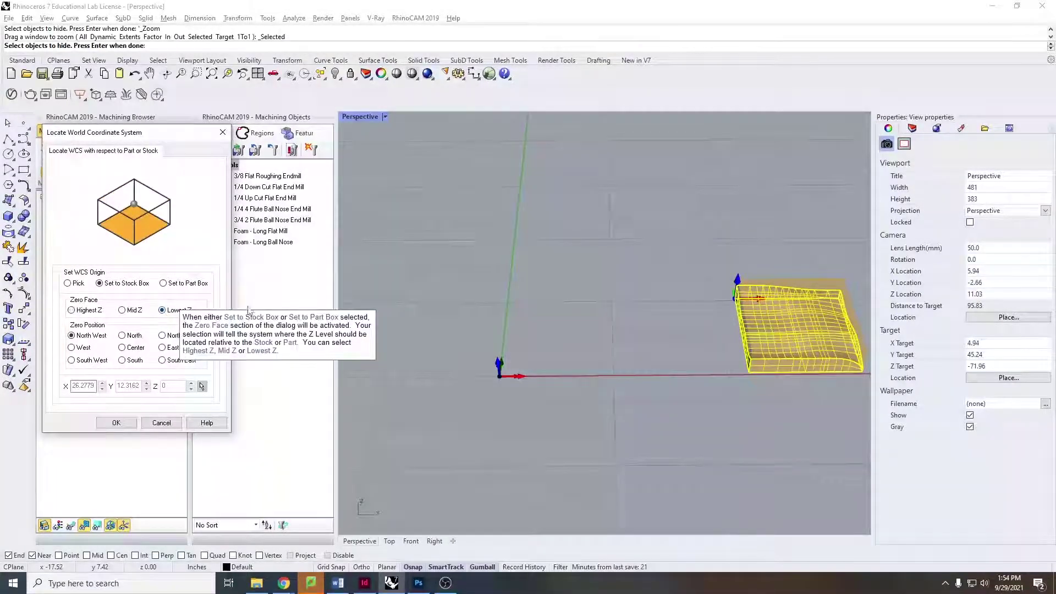
left_click(70, 360)
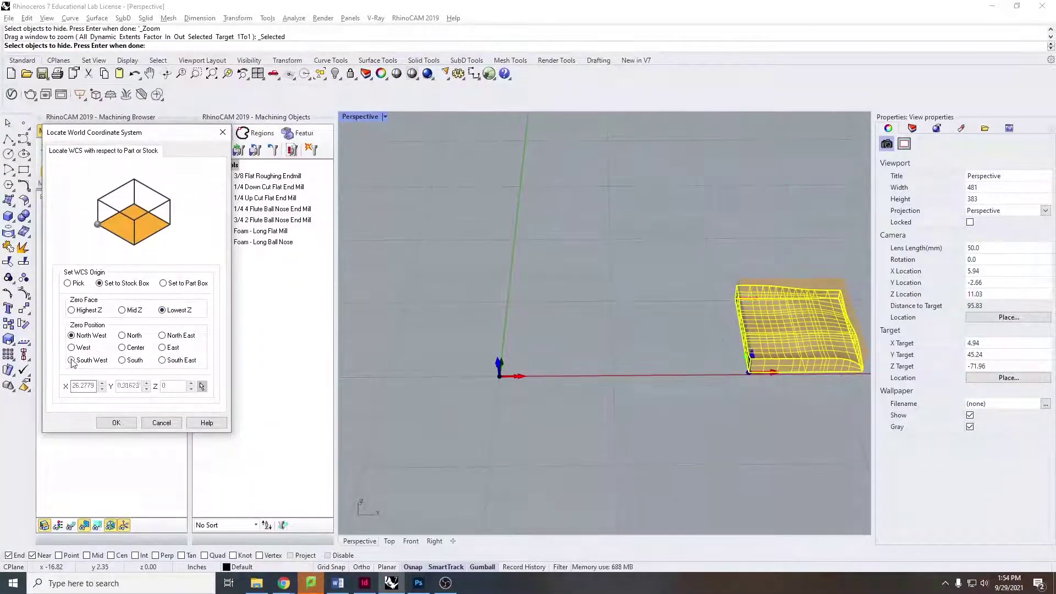
left_click(114, 423)
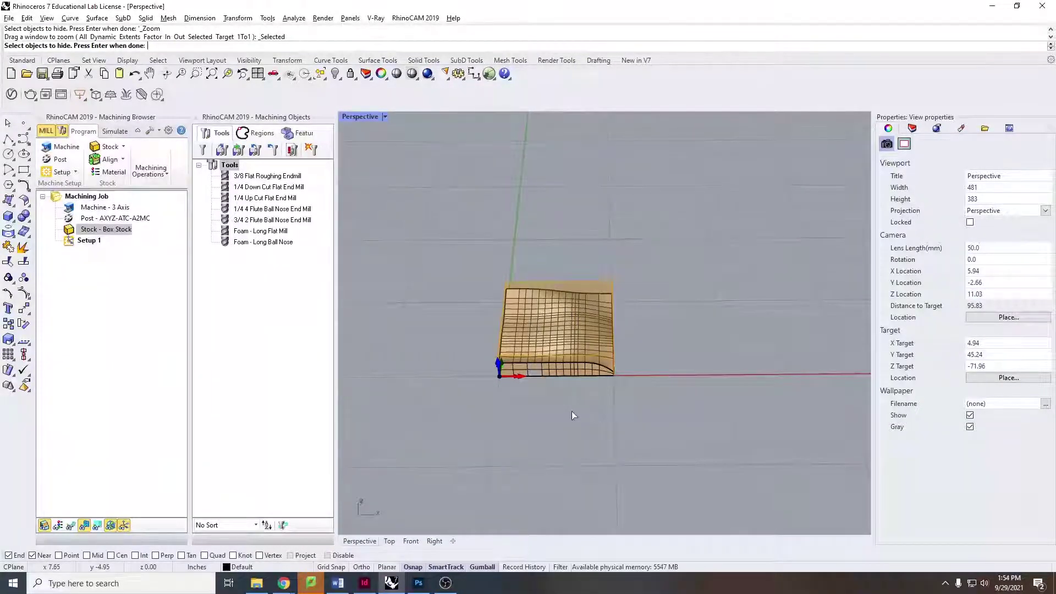
Step: Start an advanced 3-axis Horizontal Roughing operation and inspect the block's contoured surface and underside edges
right_click_drag(572, 415, 380, 308)
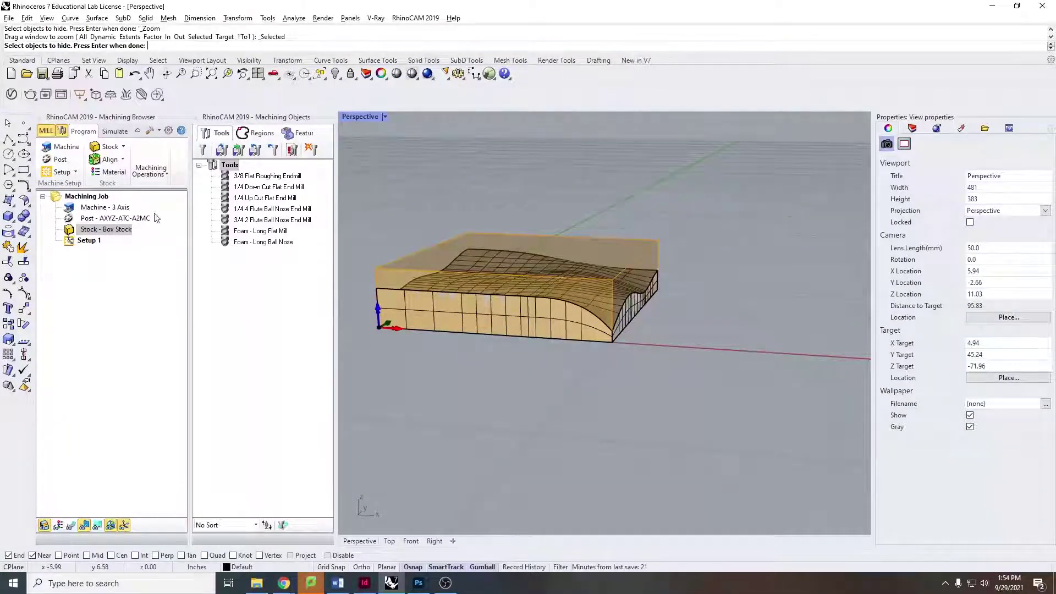
left_click(147, 173)
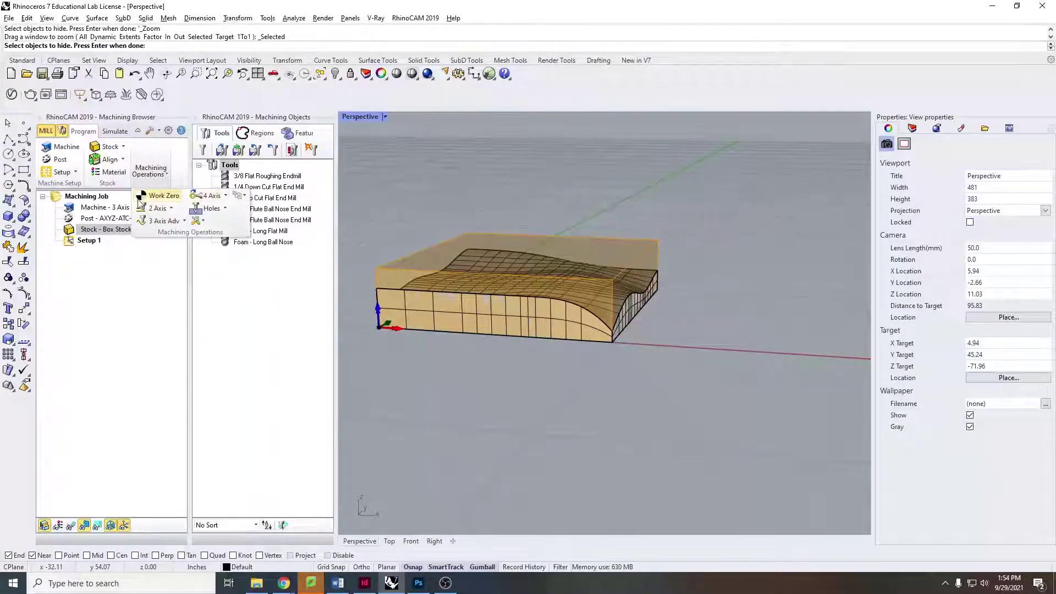
left_click(168, 223)
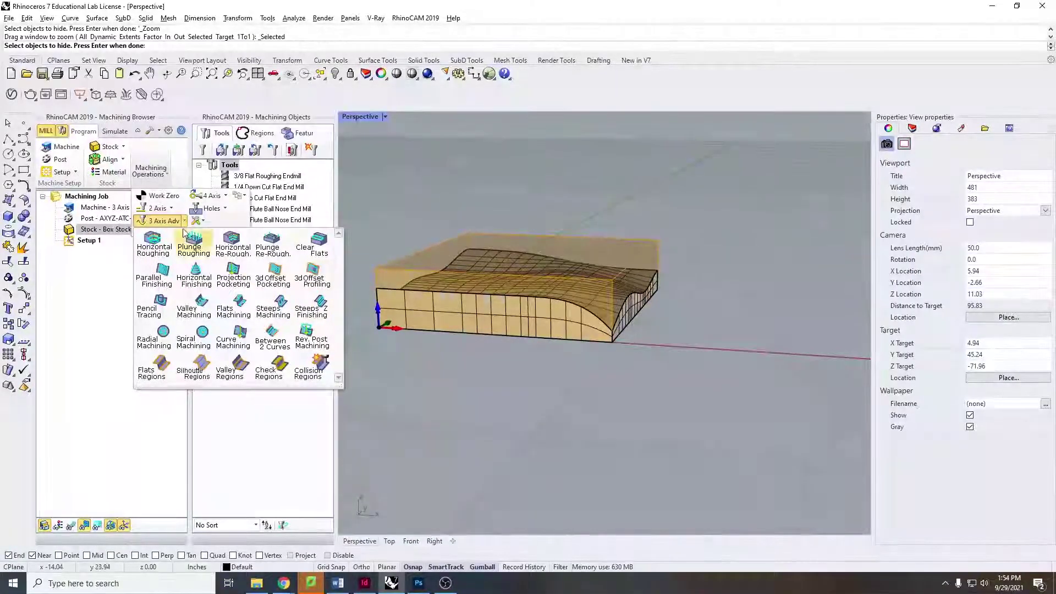
left_click(146, 240)
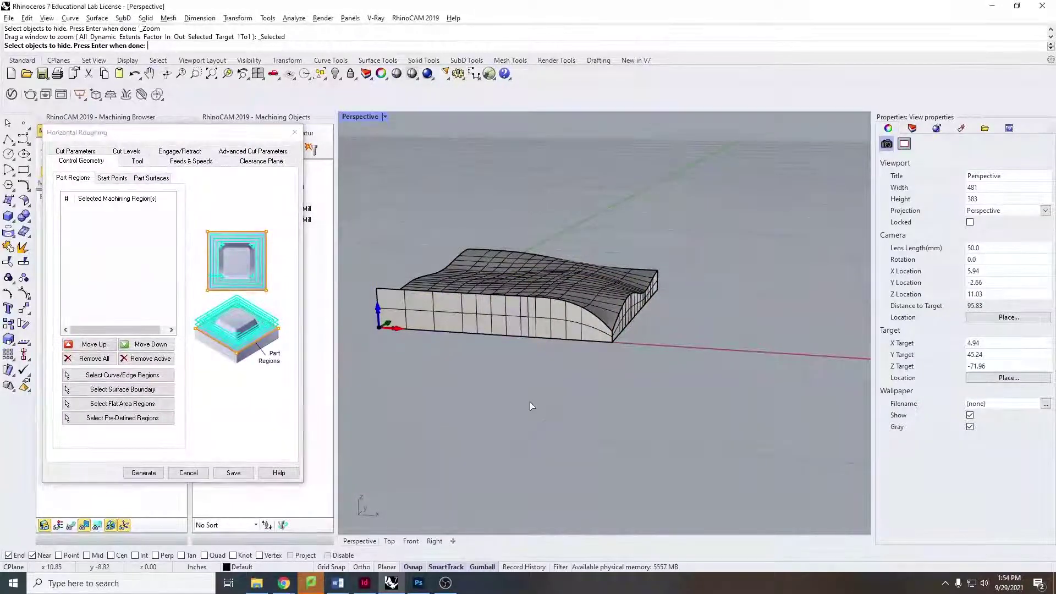
right_click_drag(530, 402, 560, 247)
right_click_drag(476, 401, 449, 503)
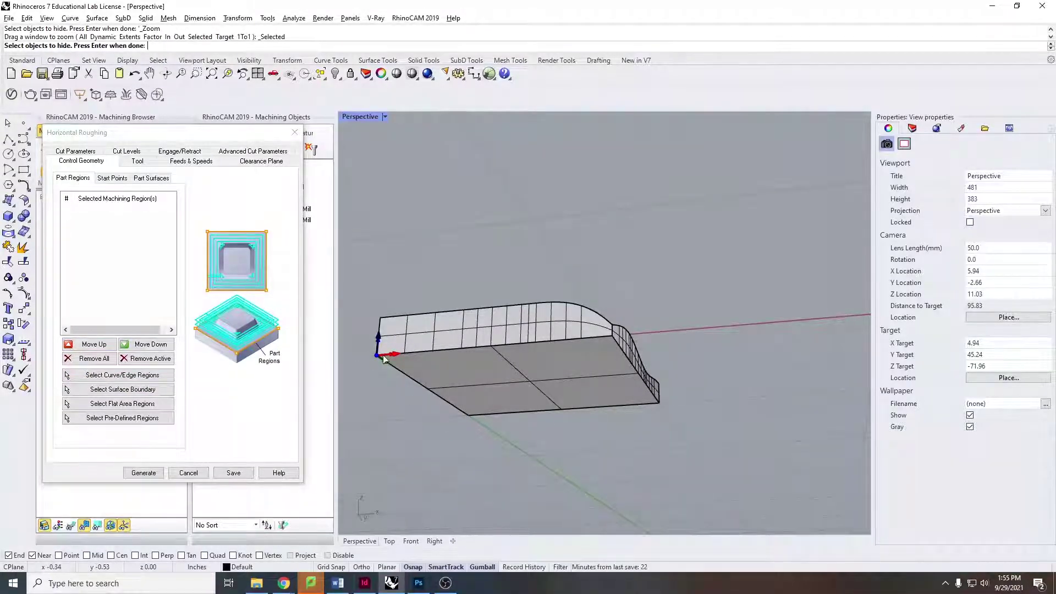
right_click_drag(594, 349, 656, 434)
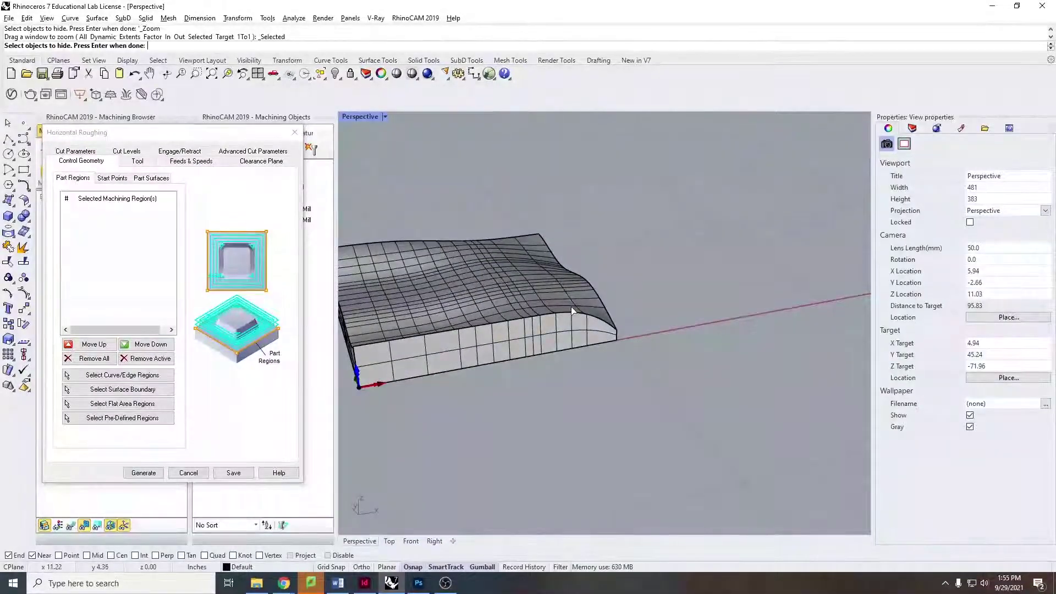
right_click_drag(603, 346, 423, 335)
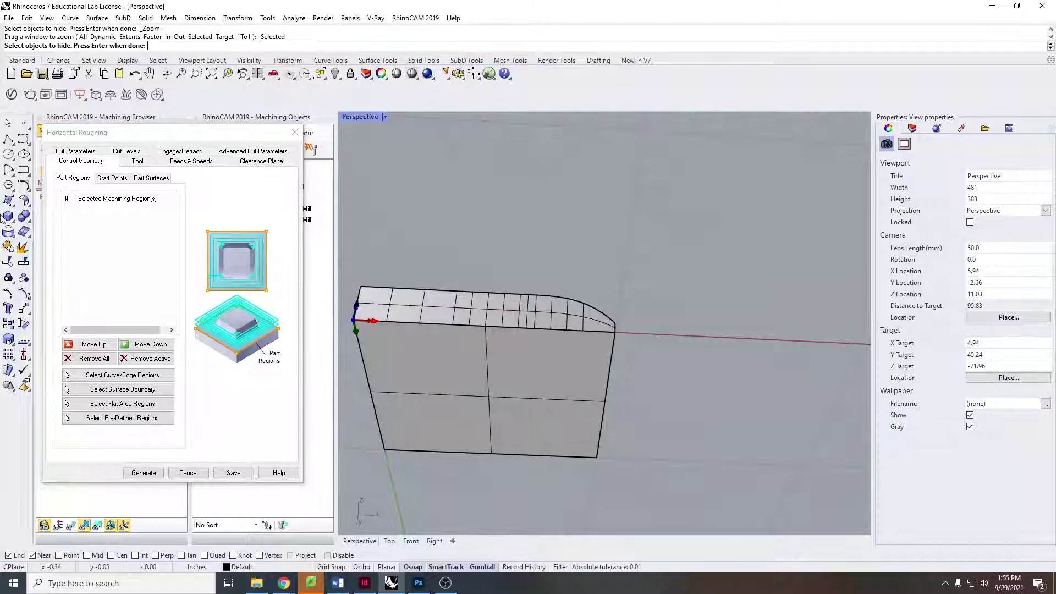
scroll(598, 321, "down", 3)
mouse_move(595, 318)
right_mouse_down()
mouse_move(597, 374)
mouse_move(566, 335)
mouse_move(574, 319)
right_mouse_up()
Step: Try to use the four edges of the block's bottom face as machining regions for Horizontal Roughing
left_click(105, 373)
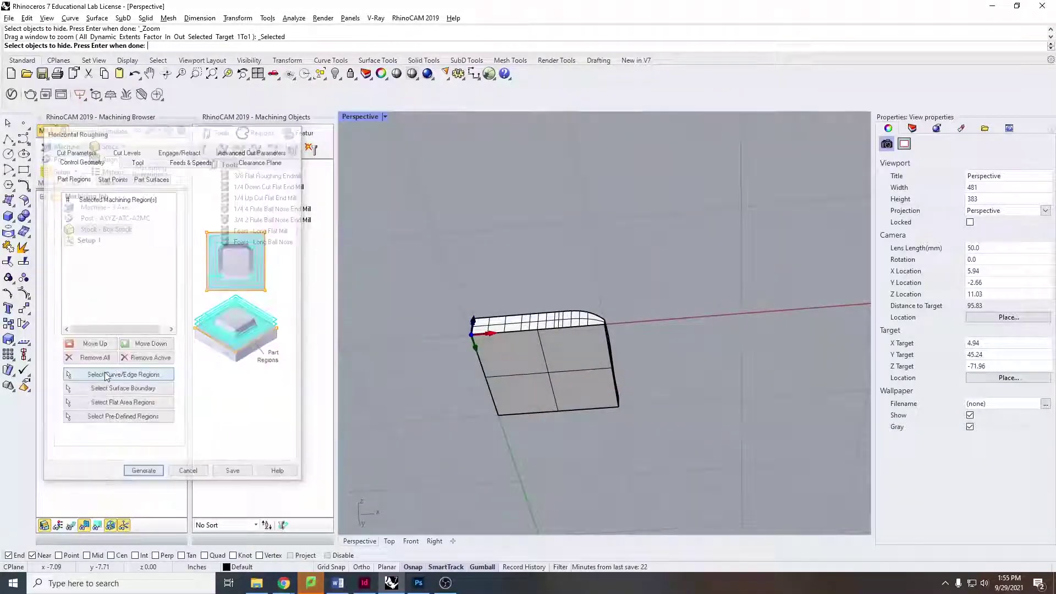
left_click(550, 330)
left_click(614, 367)
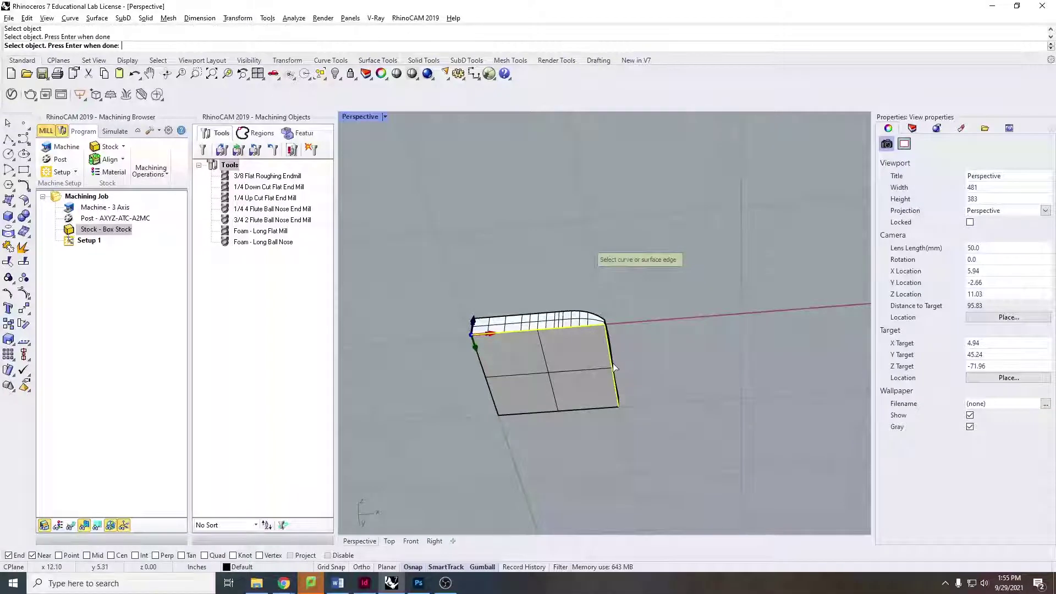
left_click(607, 409)
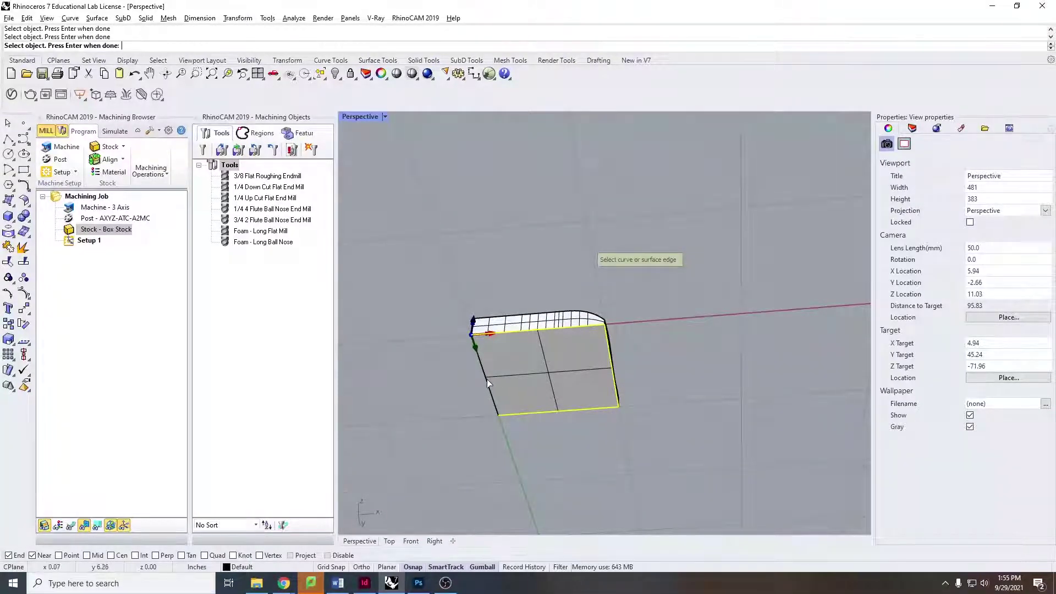
left_click(487, 380)
right_click_drag(532, 441, 536, 399)
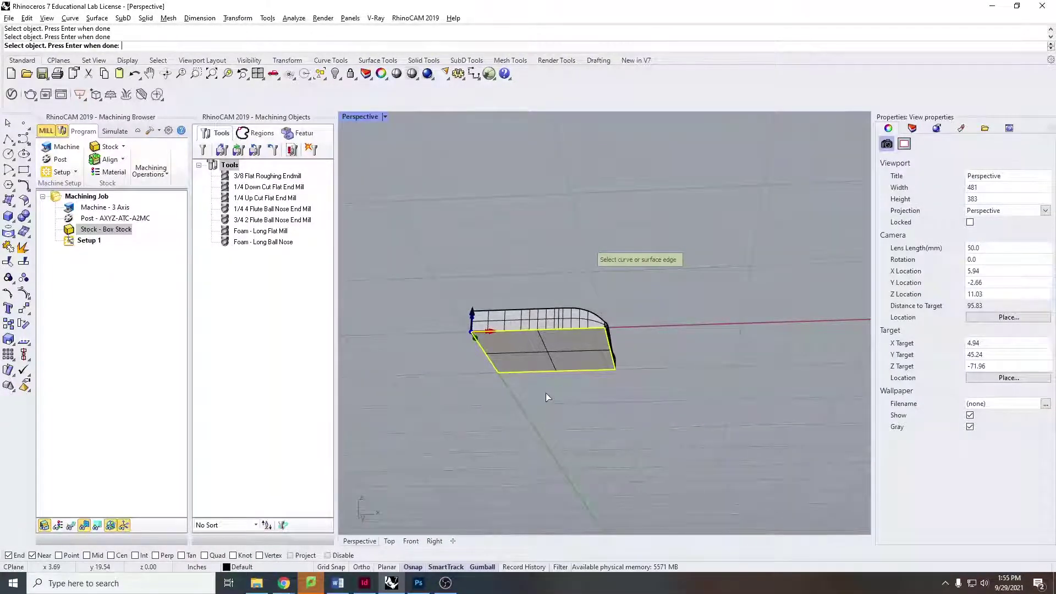
key("Return")
scroll(592, 345, "up", 3)
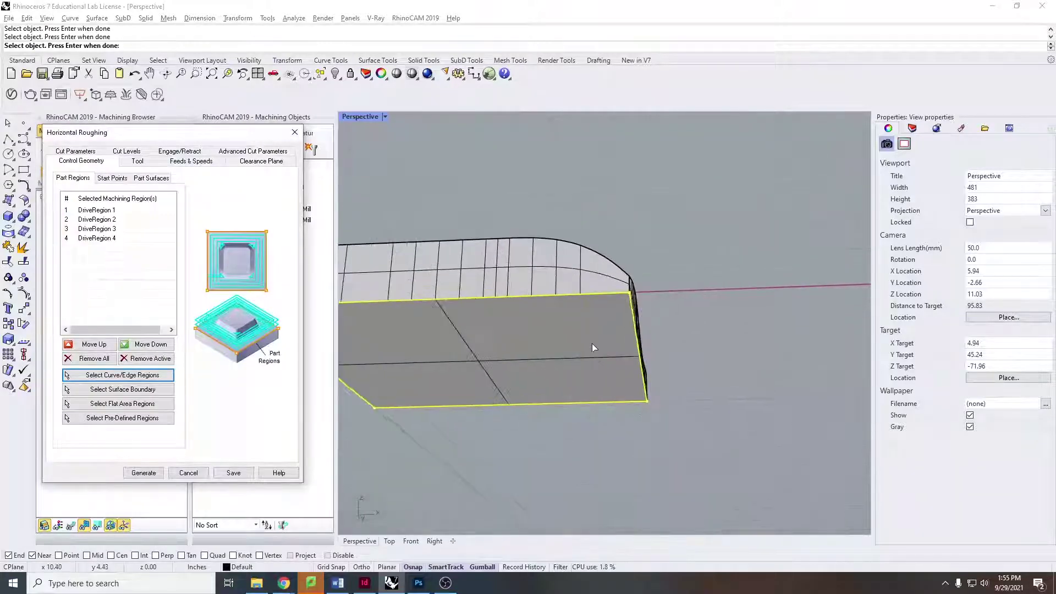
right_click_drag(406, 342, 478, 329, "shift")
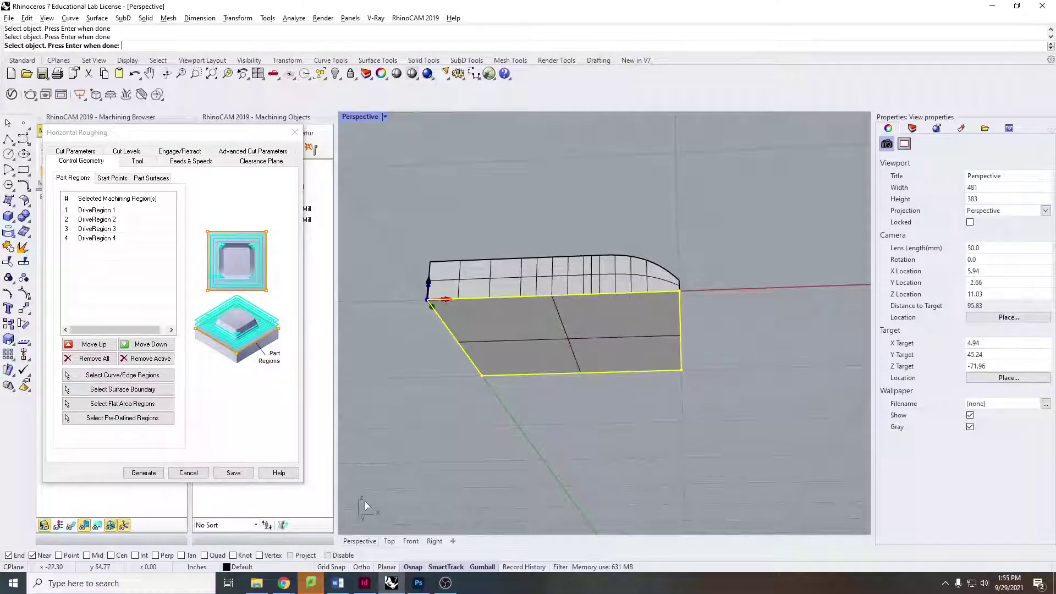
left_click(188, 473)
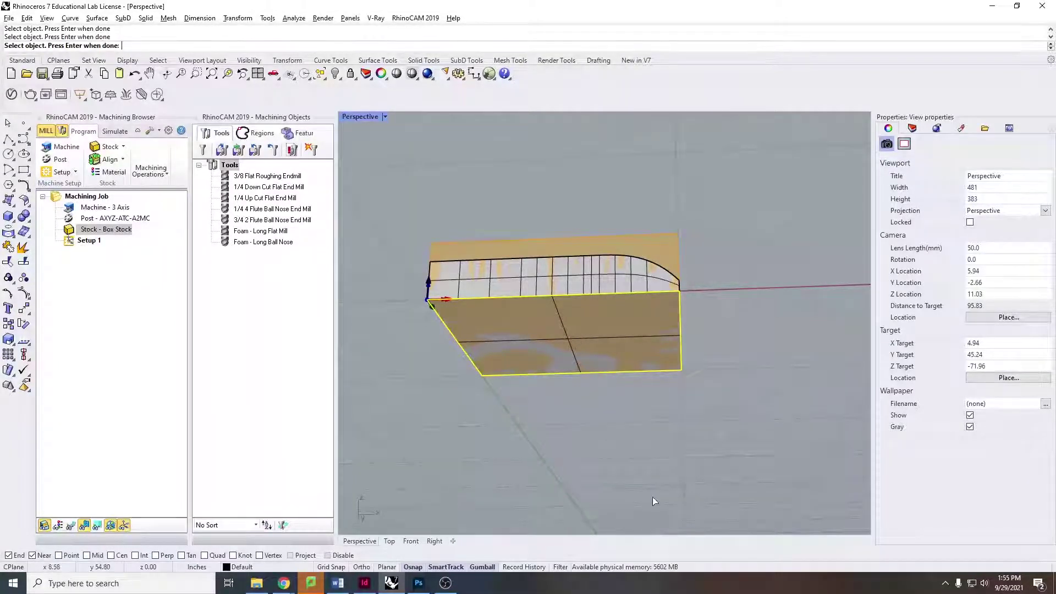
Step: Extract the border of the block's bottom face as a curve with DupFaceBorder
left_click(501, 275)
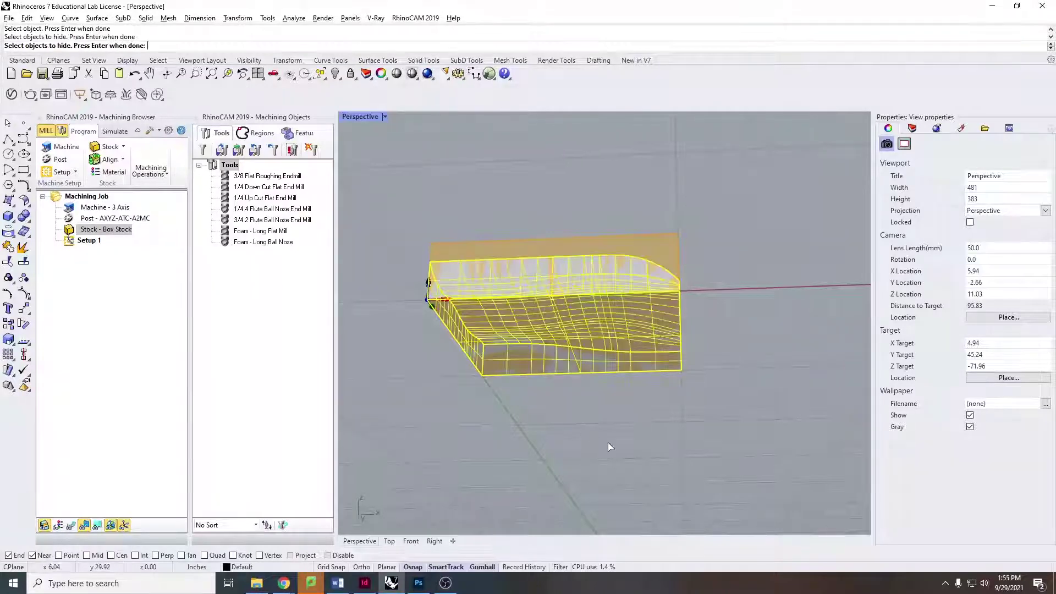
key("Return")
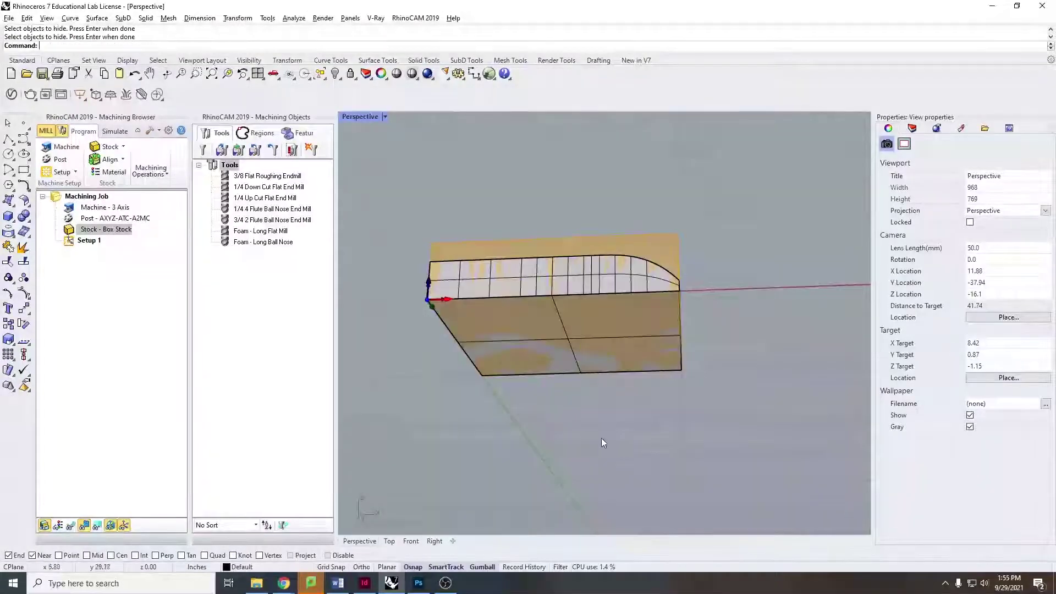
left_click(564, 352)
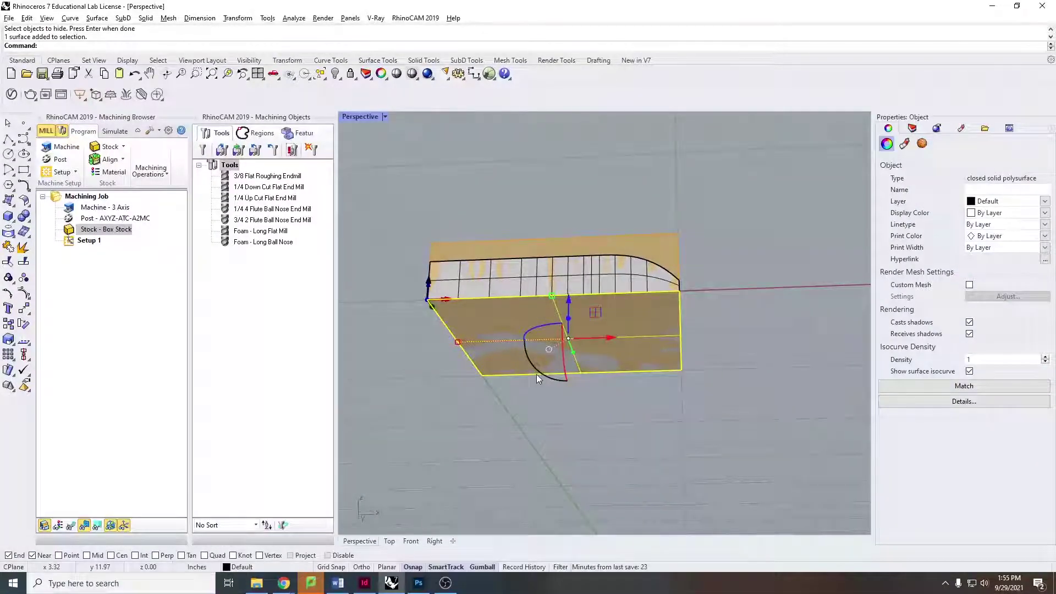
type("DupFaceBorder")
key("Return")
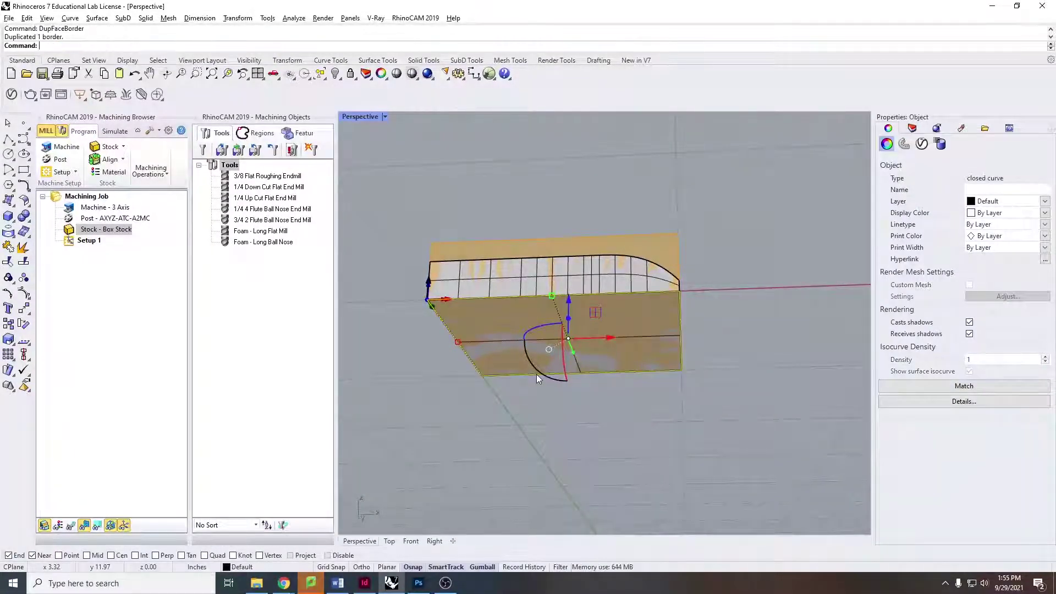
left_click(564, 401)
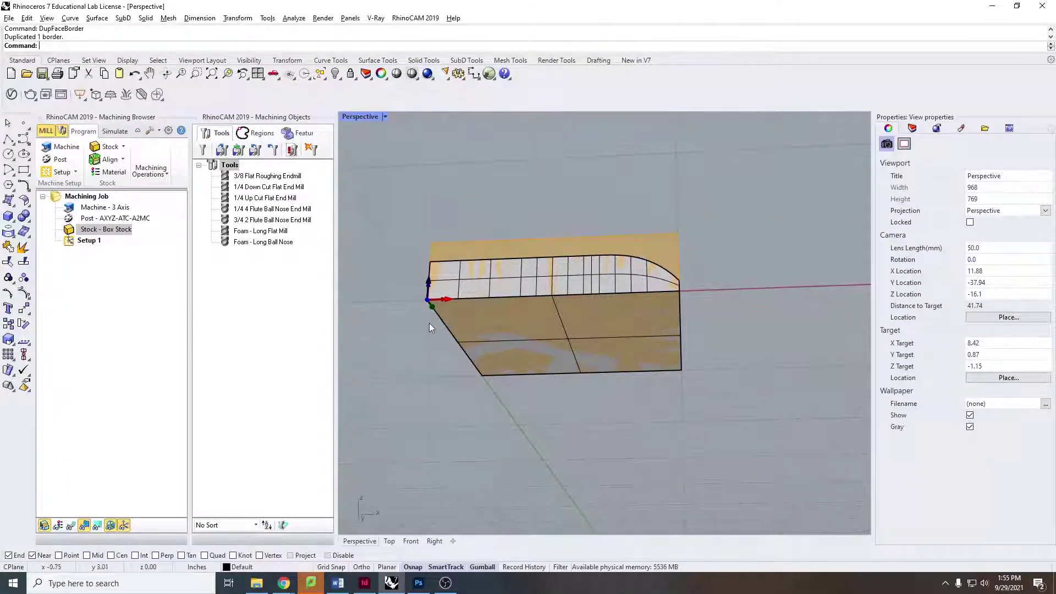
Step: Start a new Horizontal Roughing operation and assign the duplicated bottom border curve as its machining region
right_click_drag(428, 327, 498, 315)
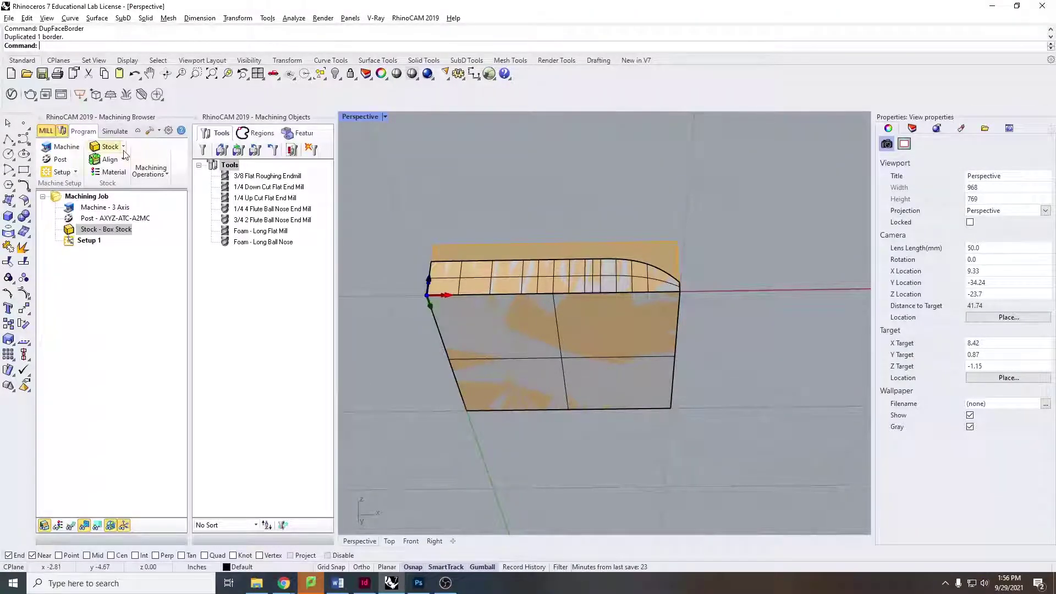
left_click(150, 170)
left_click(163, 220)
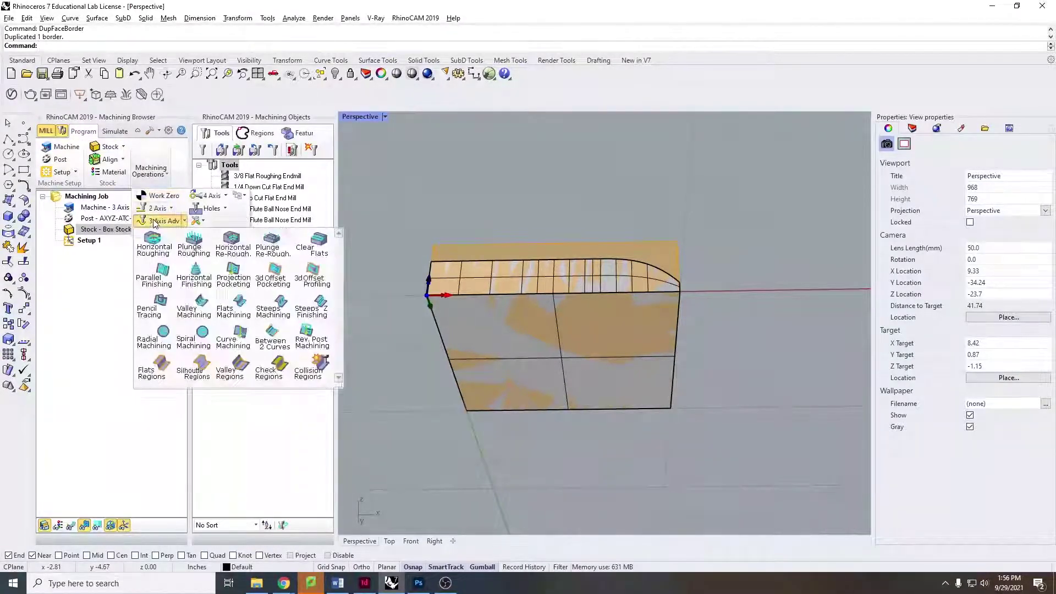
left_click(154, 238)
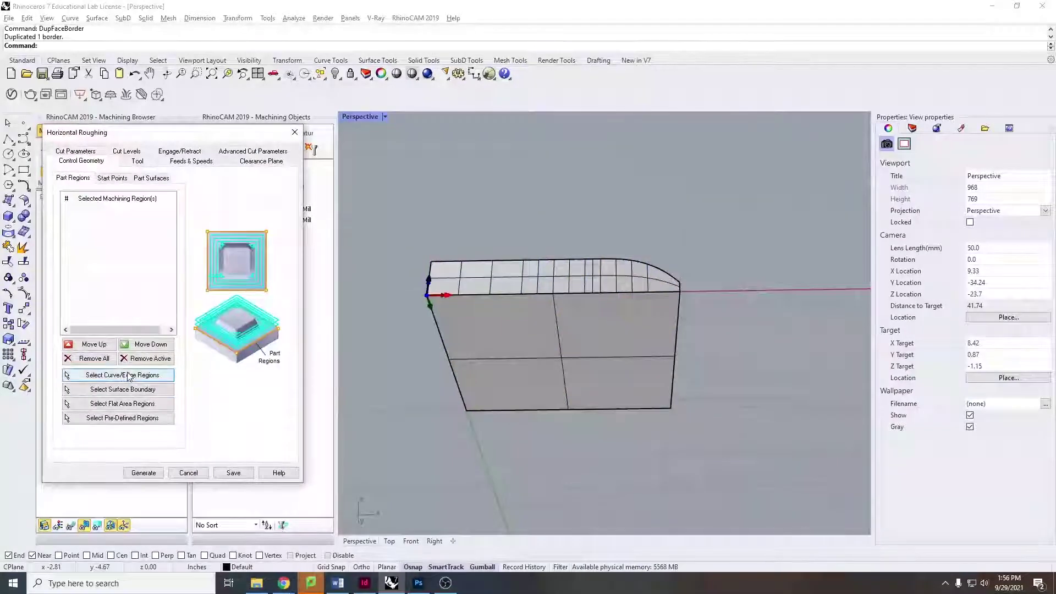
left_click(128, 374)
left_click(505, 297)
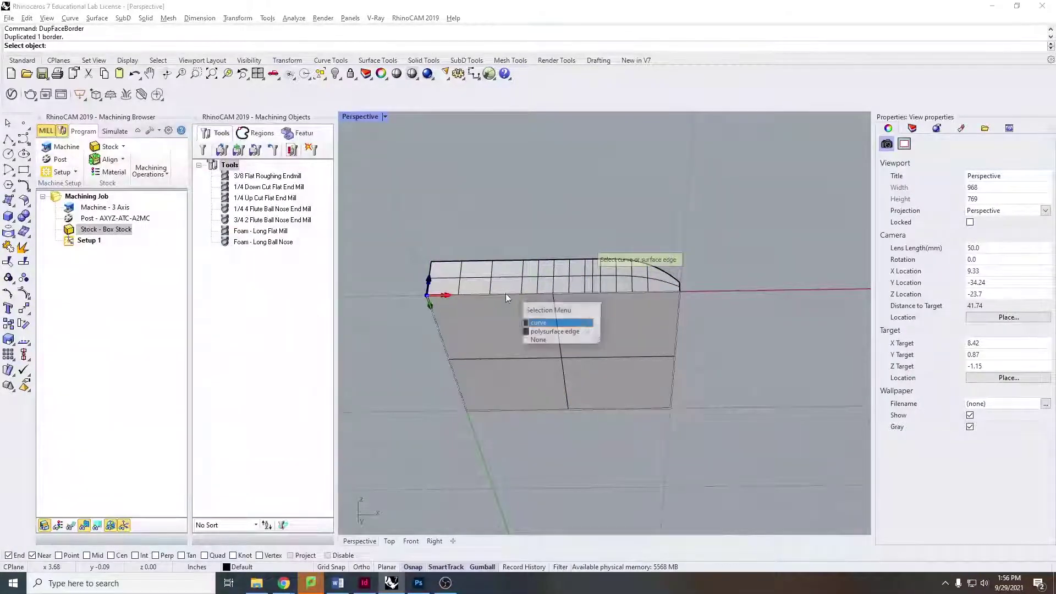
left_click(548, 323)
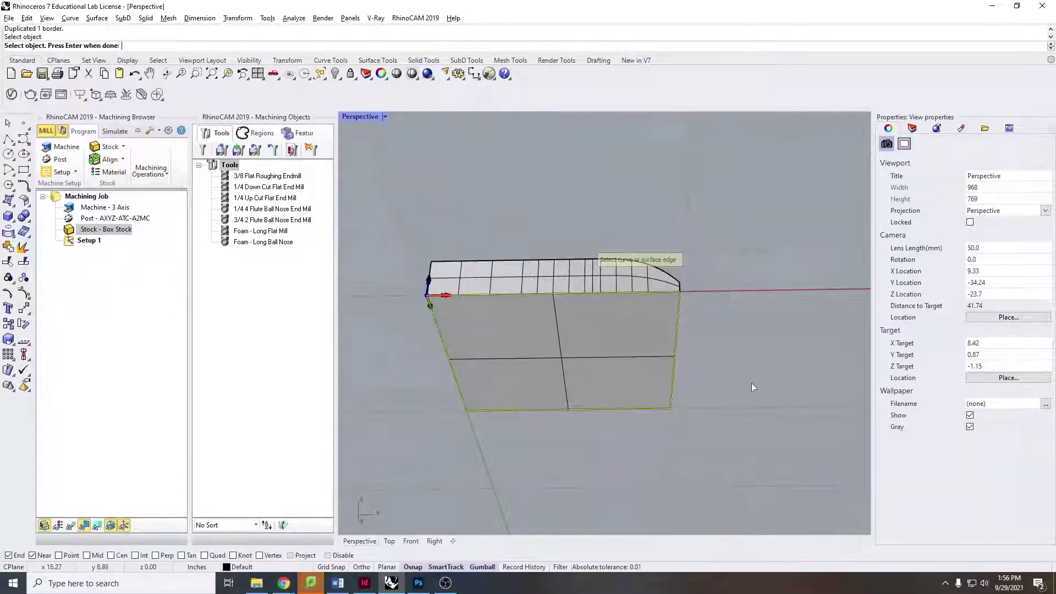
key("Return")
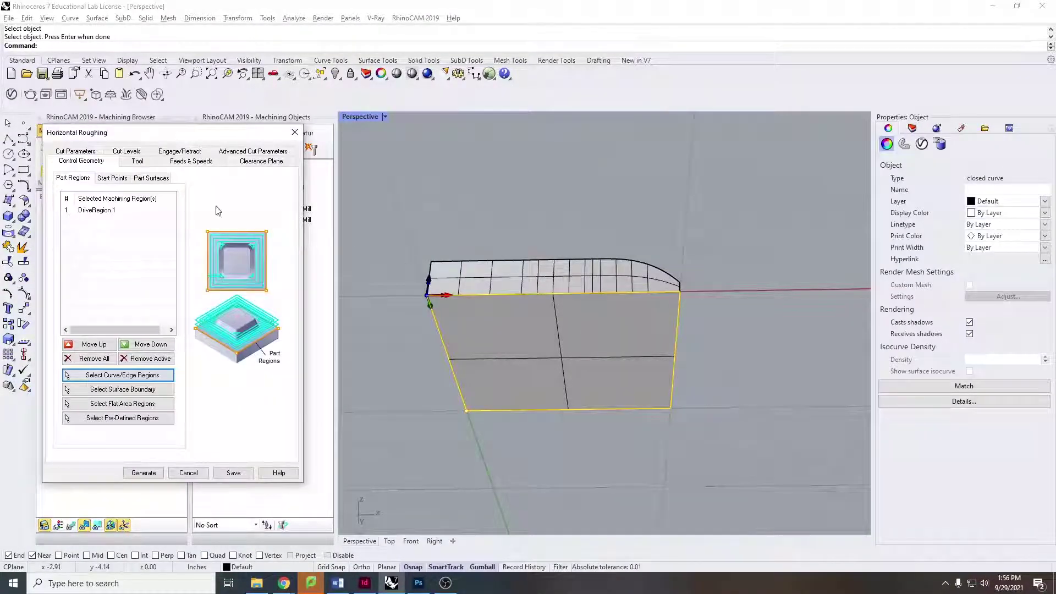
Step: Assign the Foam - Long Flat Mill as the cutting tool for the Horizontal Roughing operation
left_click(137, 162)
right_click_drag(661, 320, 605, 407)
right_click_drag(594, 363, 681, 408)
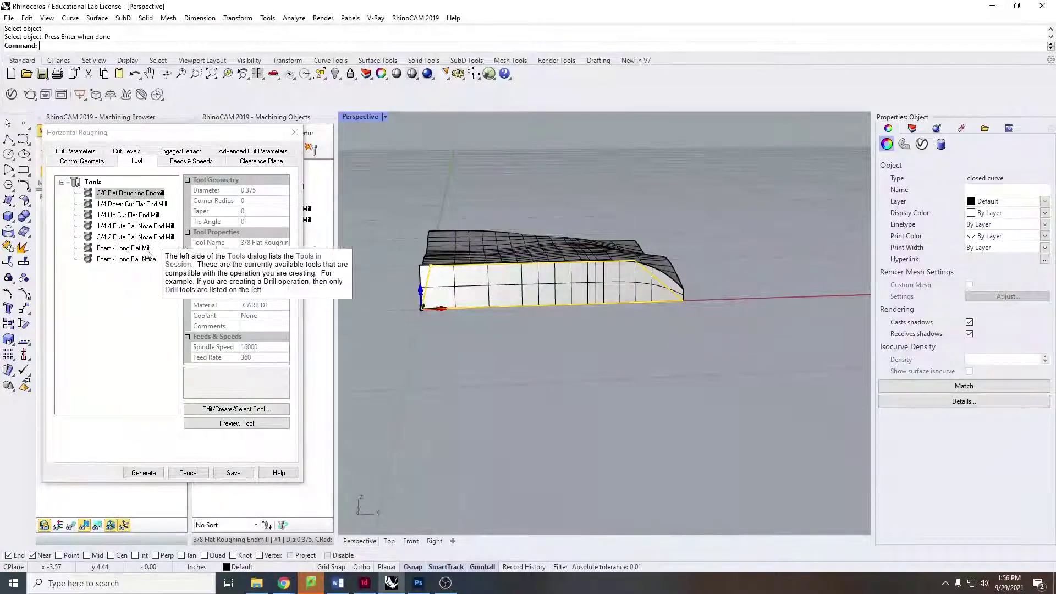
left_click(97, 249)
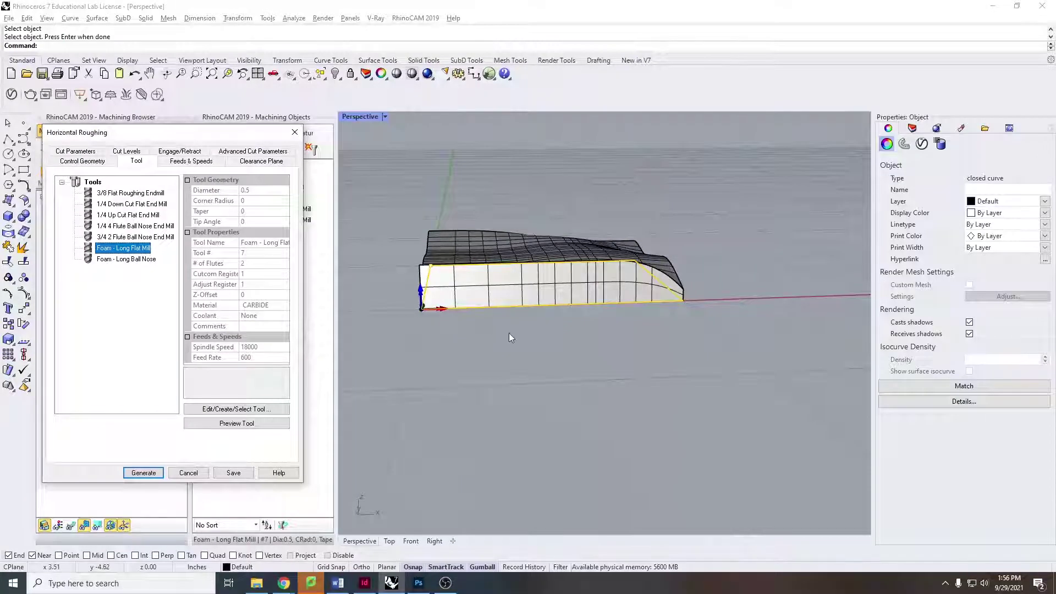
right_click_drag(629, 365, 522, 326)
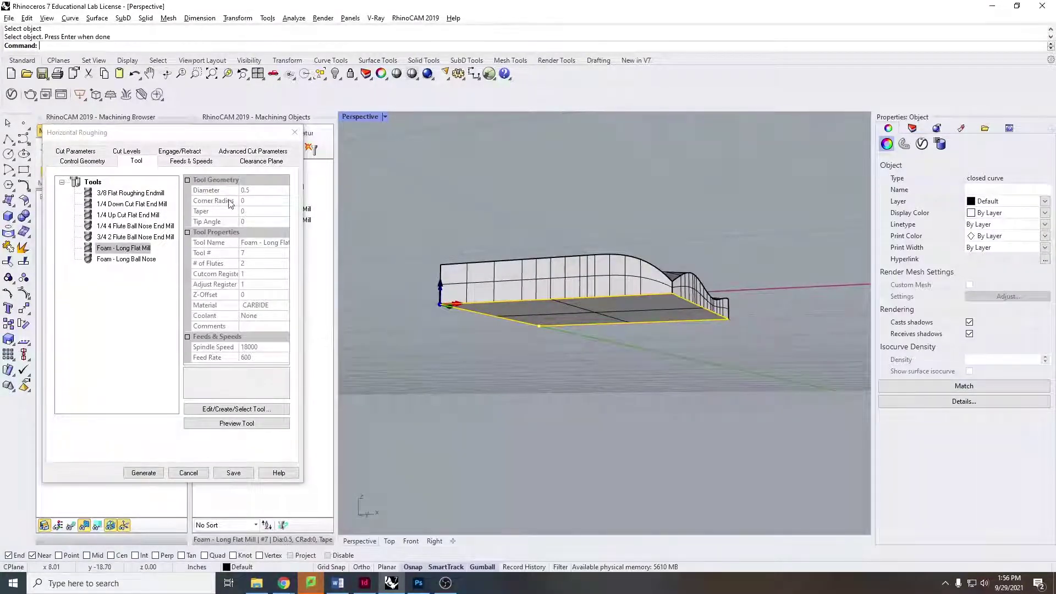
Step: Review the roughing operation's feeds and speeds, clearance plane, advanced cut parameters, engage/retract and cut level settings
left_click(182, 163)
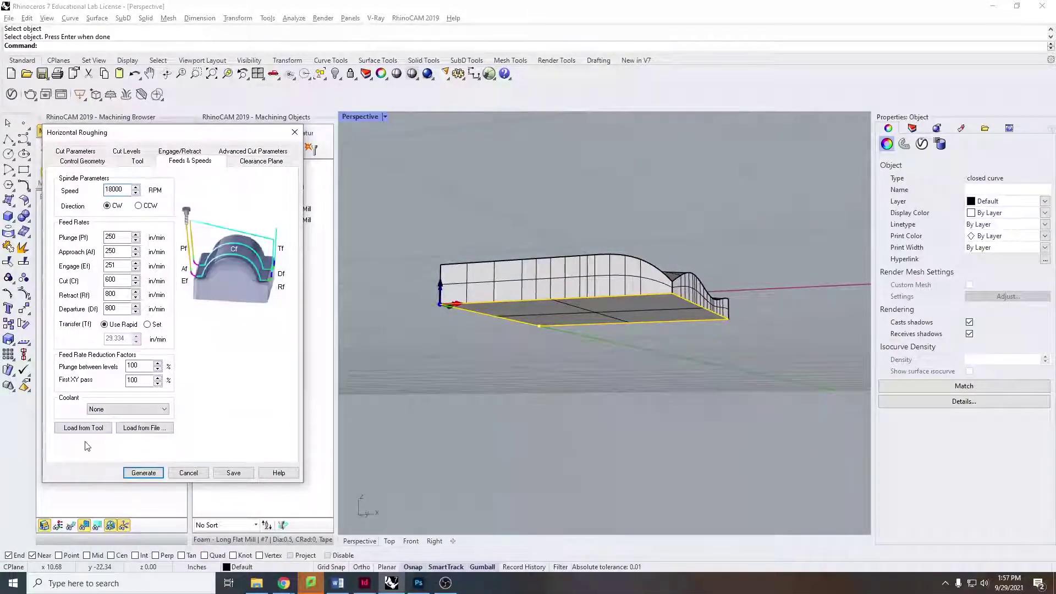
left_click(240, 161)
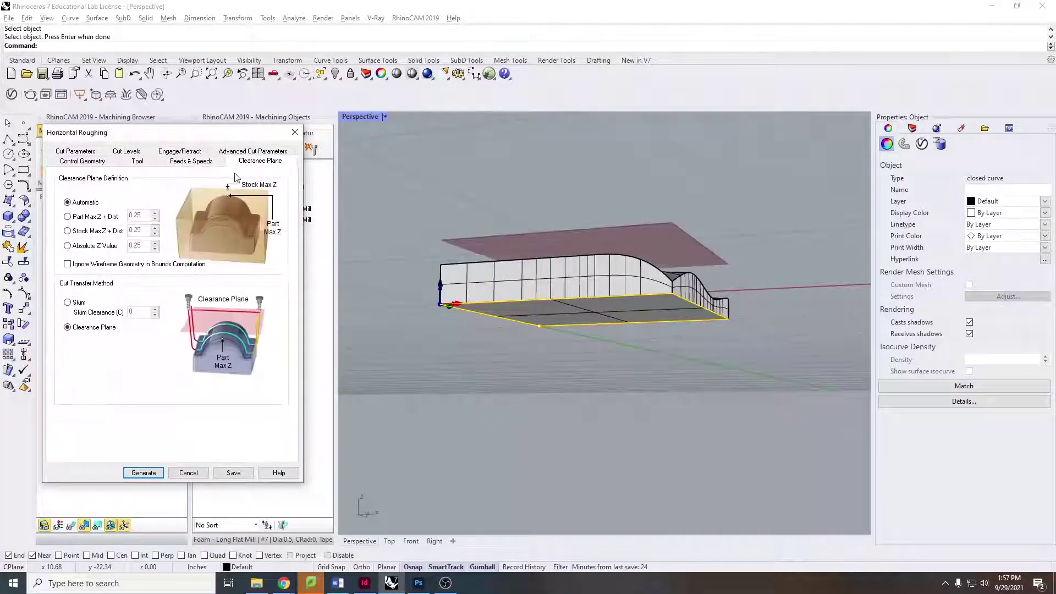
right_click_drag(504, 302, 535, 321)
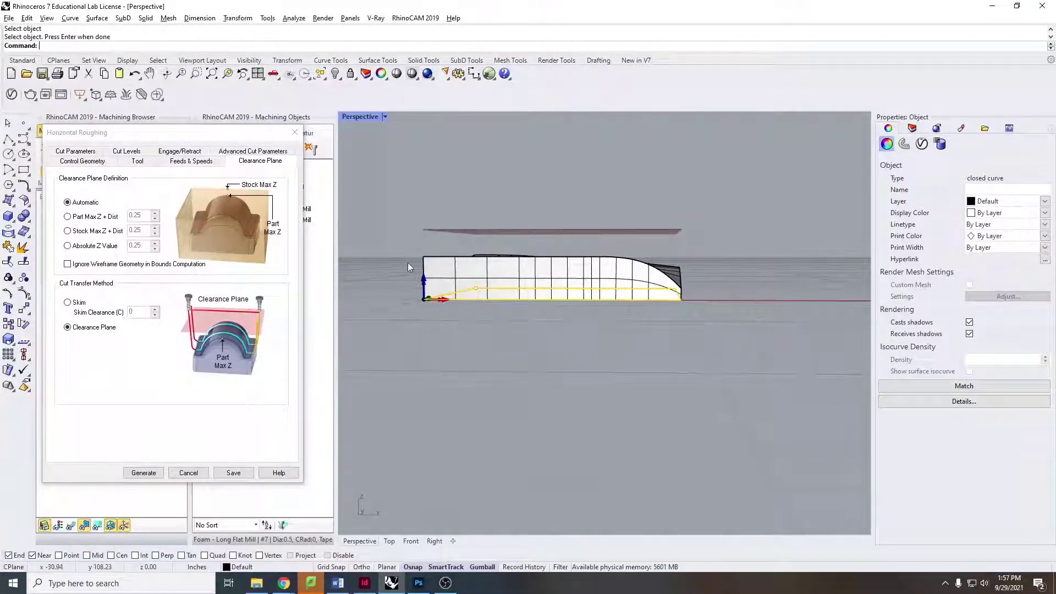
scroll(509, 250, "up", 3)
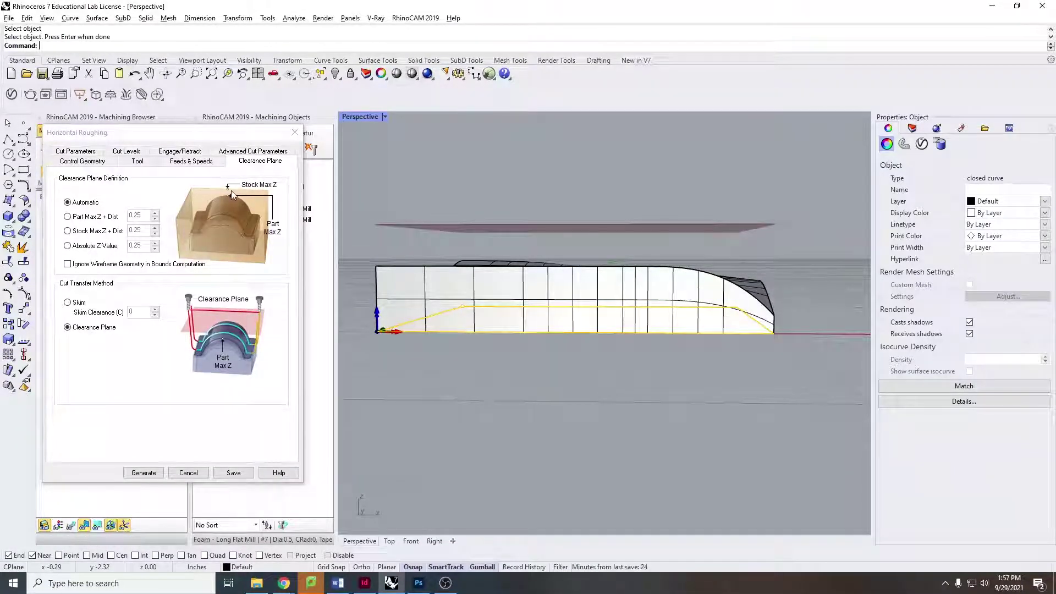
left_click(265, 153)
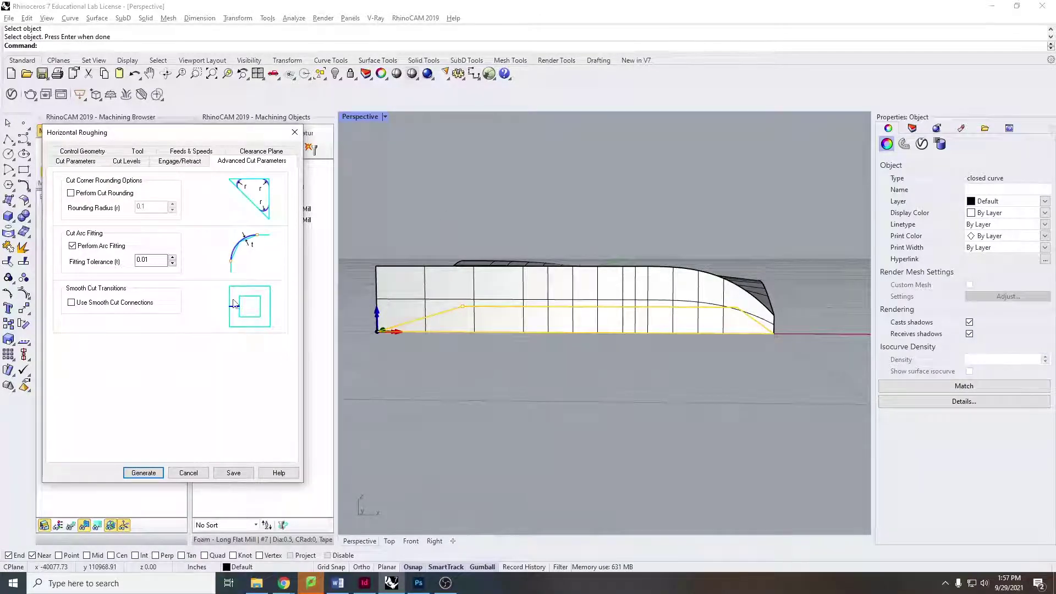
left_click(180, 161)
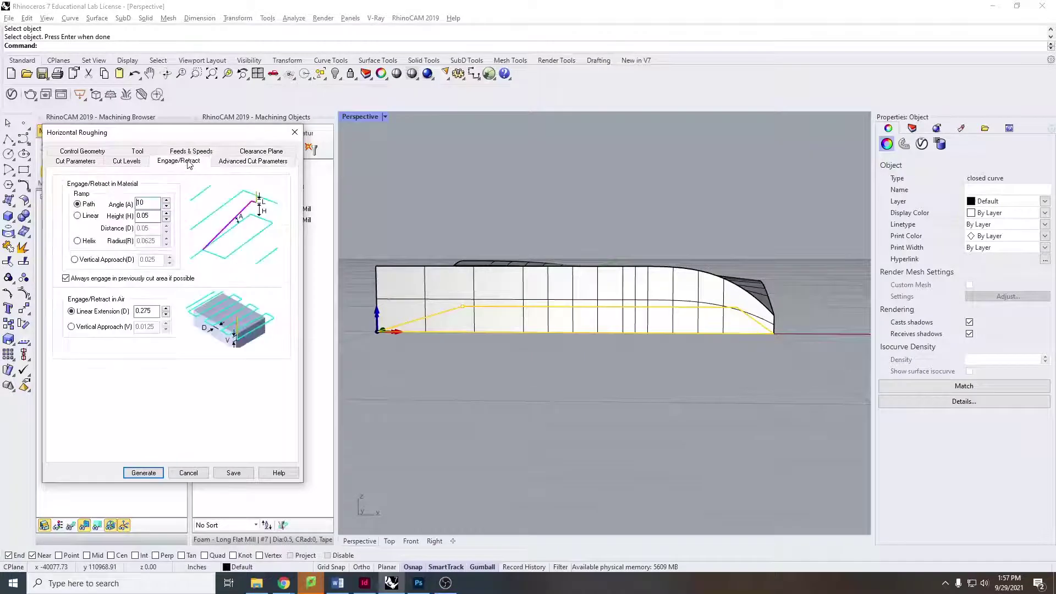
left_click(137, 161)
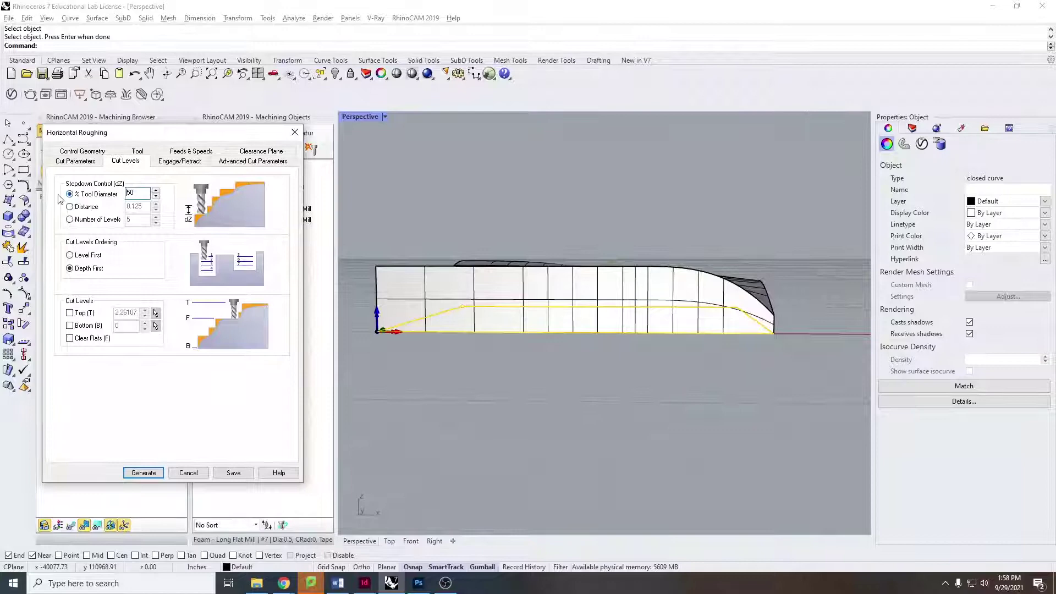
Step: Change the roughing stepover distance as a percentage of tool diameter and generate the Horizontal Roughing toolpath
left_click(77, 160)
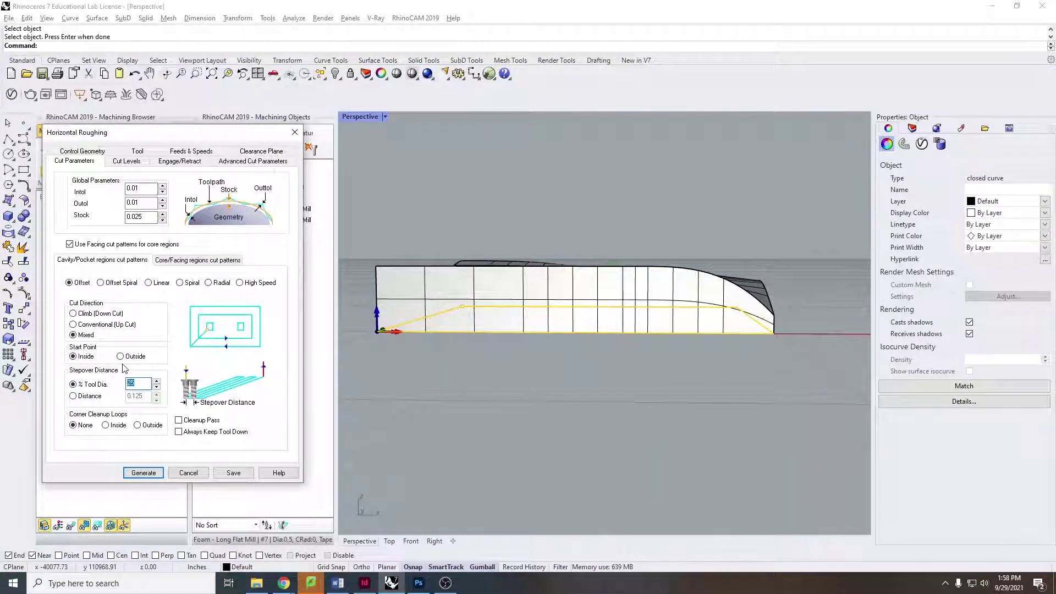
type("4")
mouse_move(136, 218)
key("Return")
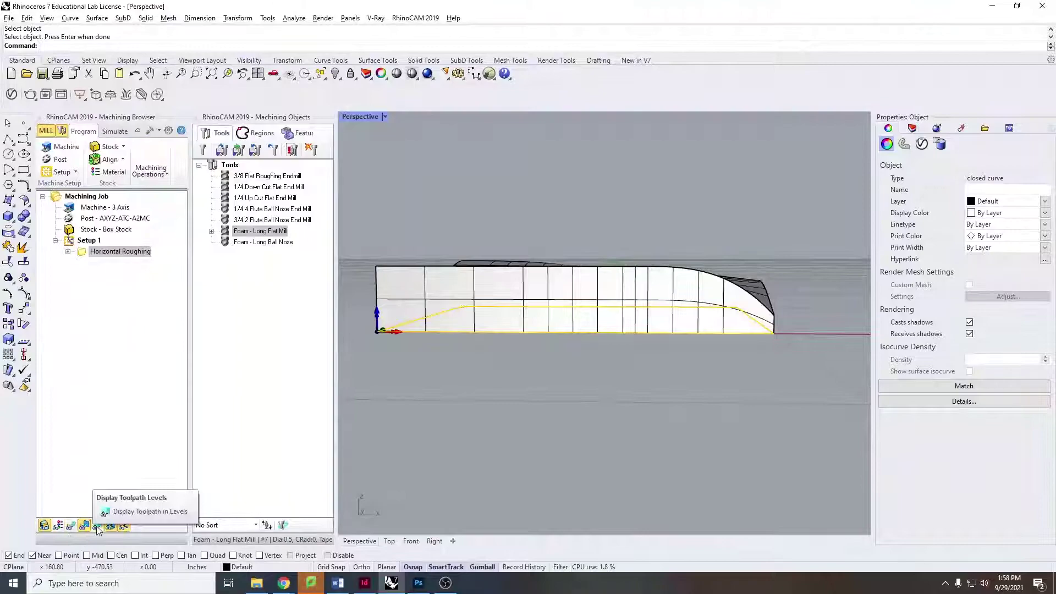
Step: Display the generated roughing toolpath over the block and inspect it from several angles
left_click(71, 525)
right_click_drag(577, 343, 635, 379)
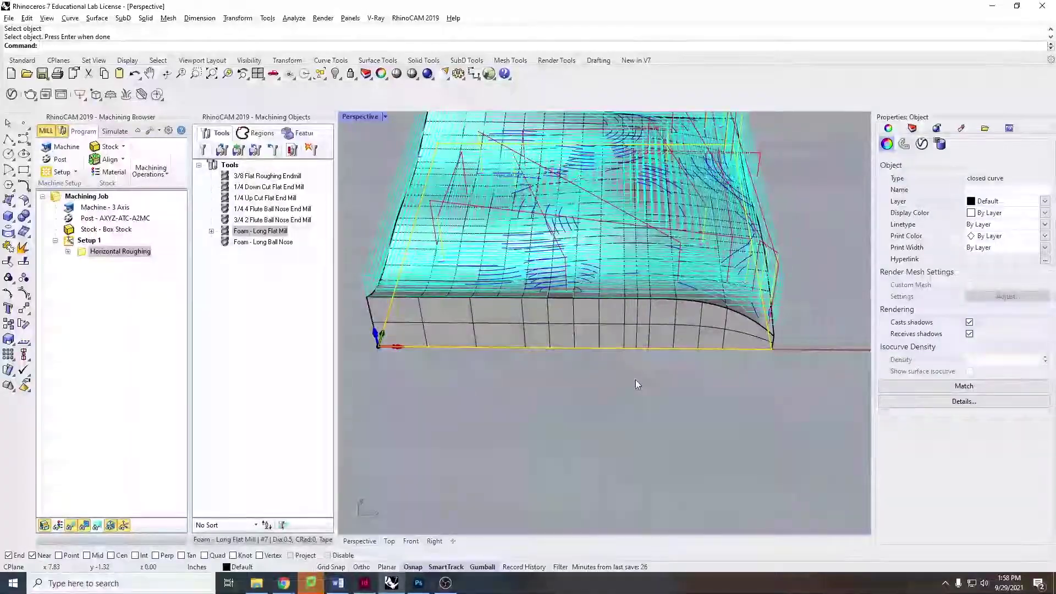
right_click_drag(677, 456, 651, 336)
Step: Play the cutting simulation of the Horizontal Roughing operation on the box stock and watch the material being removed
left_click(114, 132)
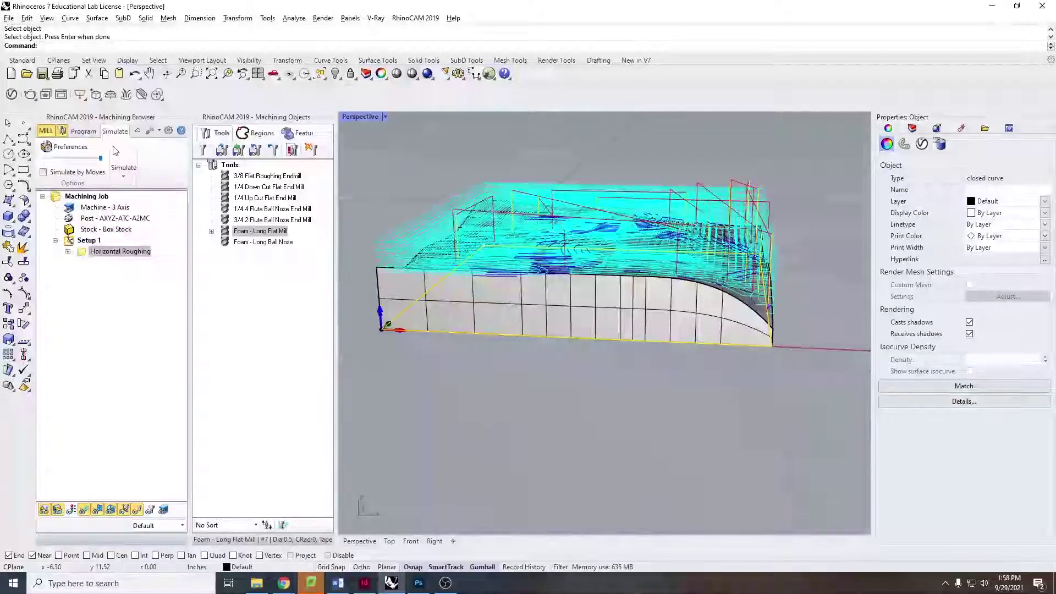
left_click(123, 170)
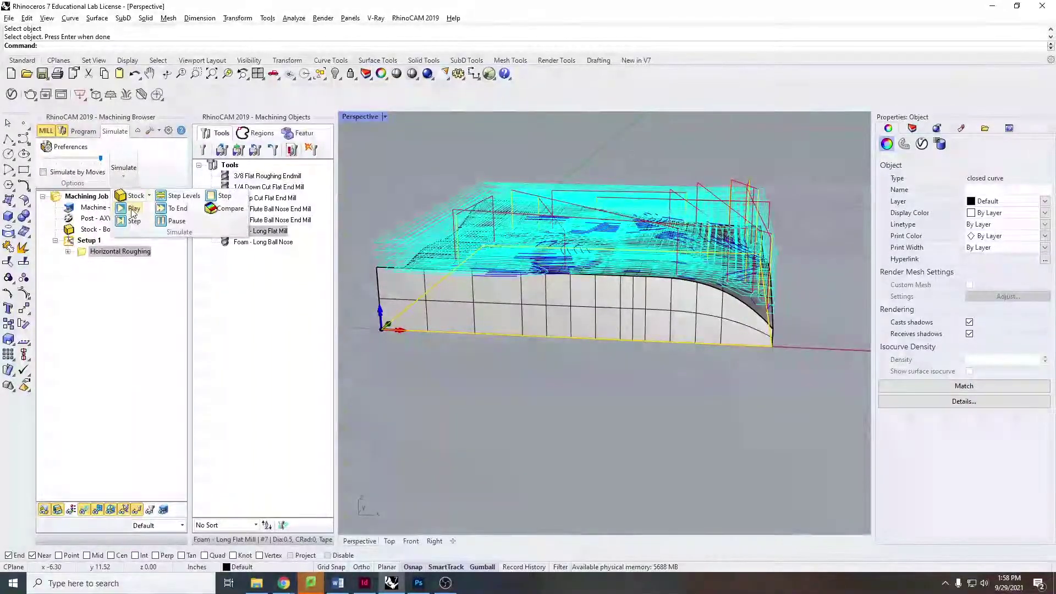
left_click(134, 208)
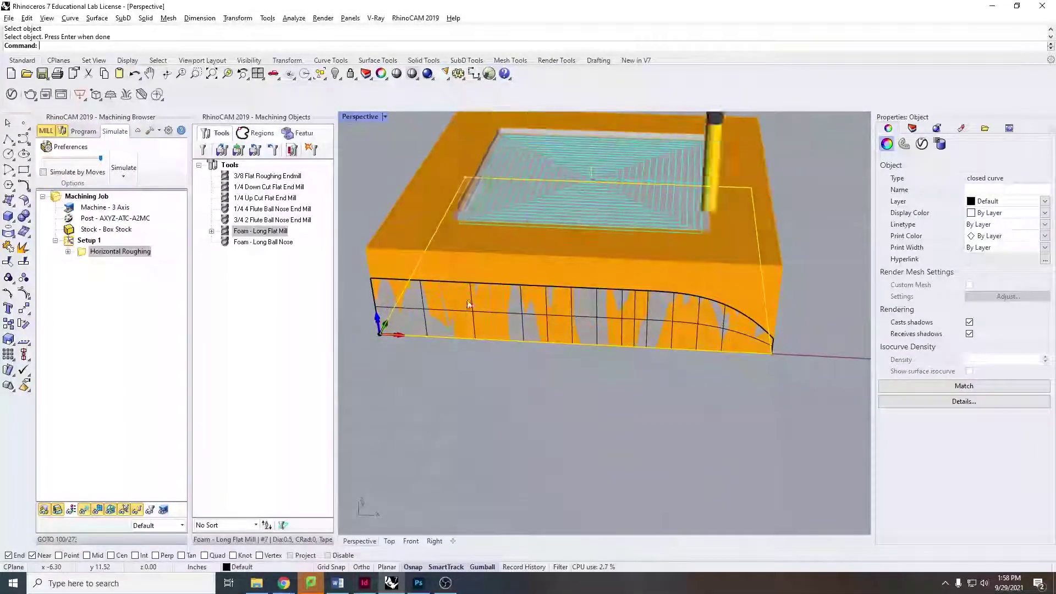
scroll(504, 279, "up", 6)
scroll(503, 279, "down", 8)
right_click_drag(502, 279, 508, 317, "shift")
scroll(509, 316, "down", 2)
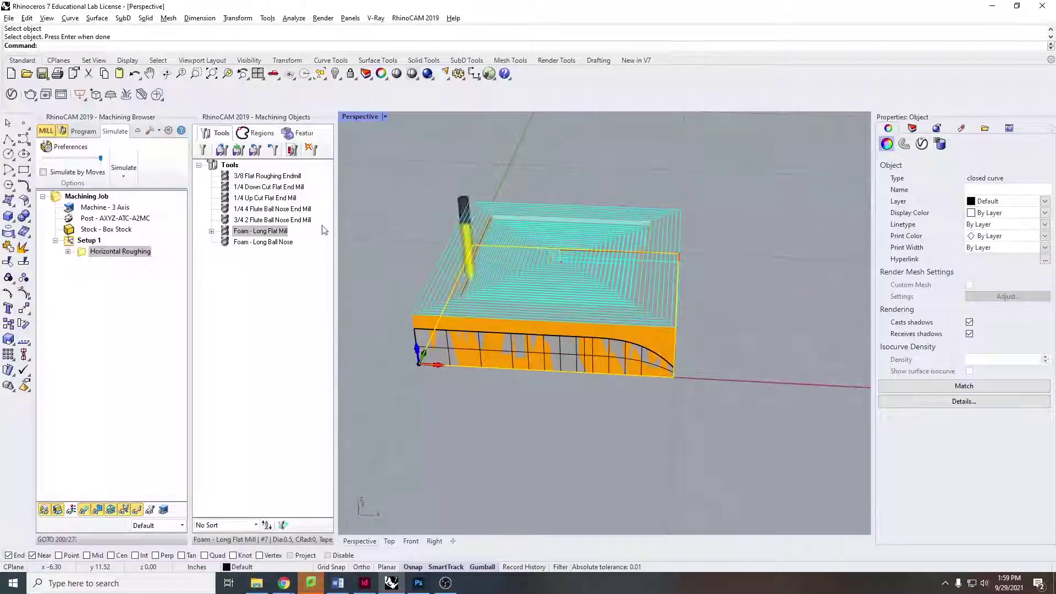
Step: Advance the roughing simulation, hide the toolpath and inspect the cut stock
left_click(124, 172)
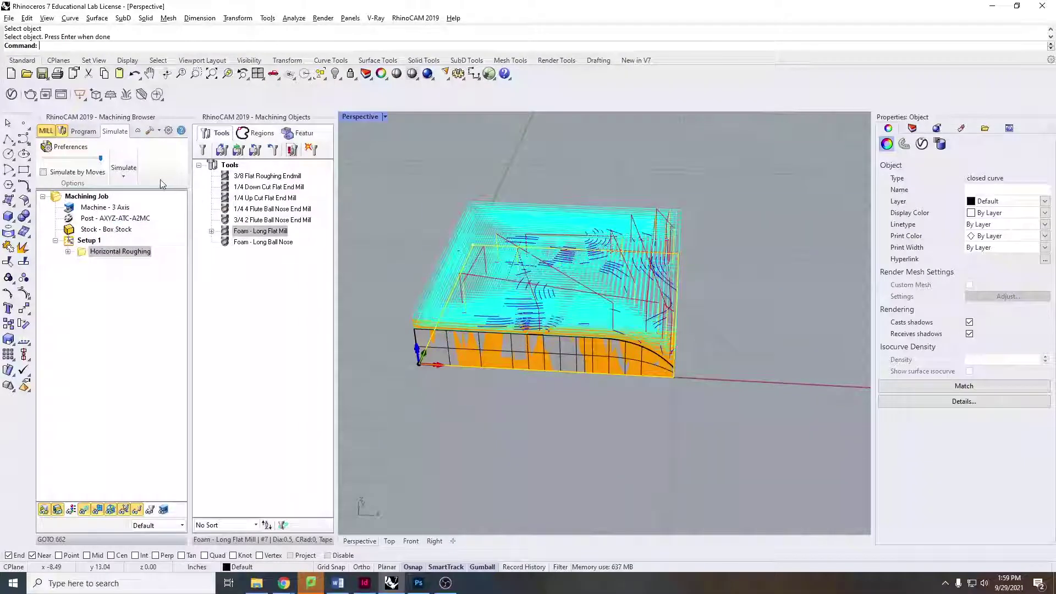
left_click(133, 208)
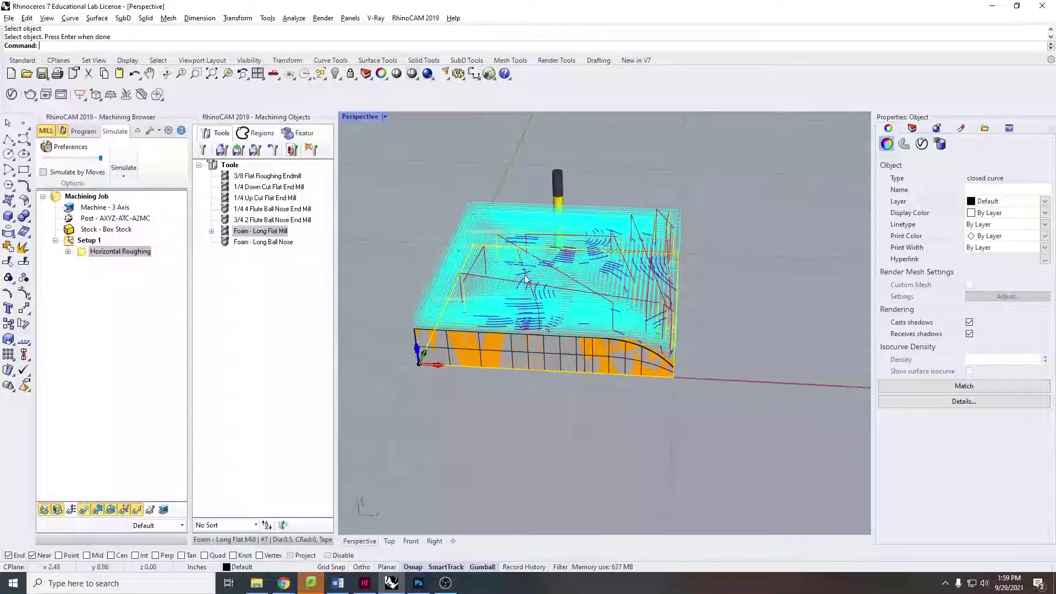
left_click(83, 513)
right_click_drag(472, 294, 627, 327)
right_click_drag(449, 382, 460, 319)
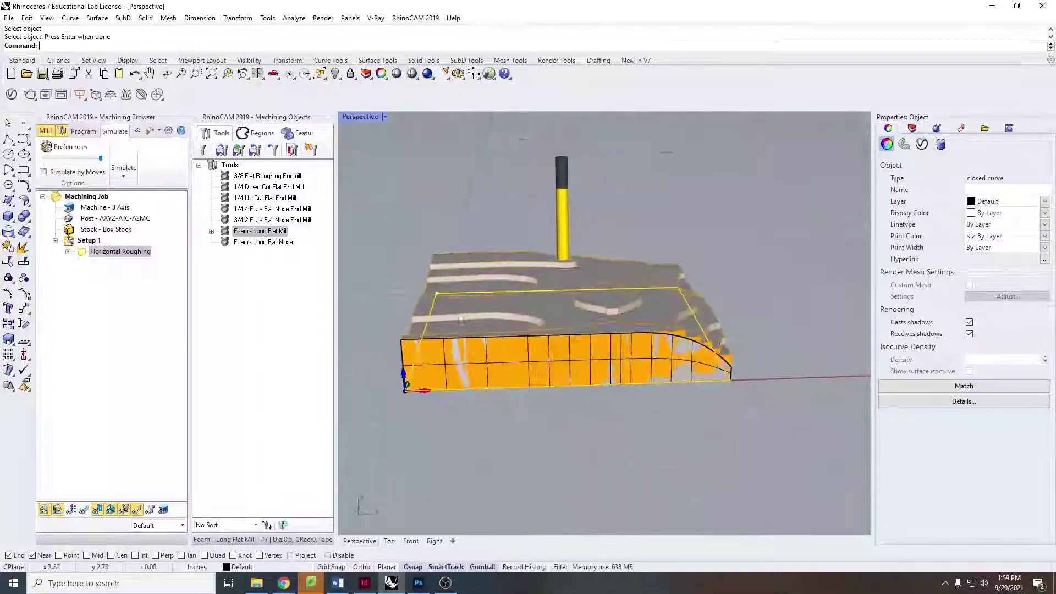
Step: Leave the simulation and compare the roughed stock with the block's contoured surface from the side and above
left_click(127, 173)
left_click(154, 329)
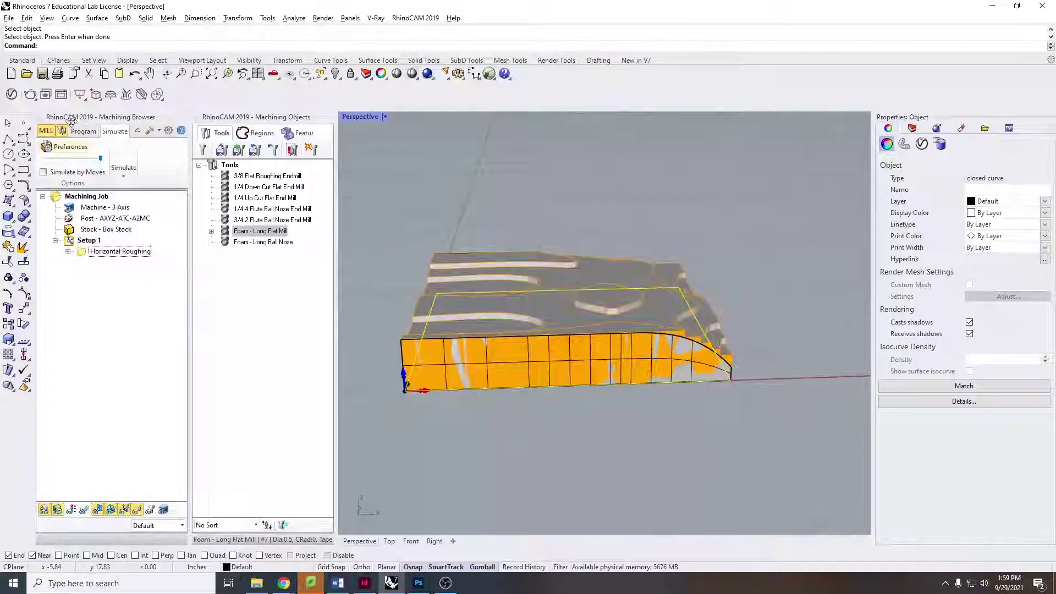
left_click(86, 131)
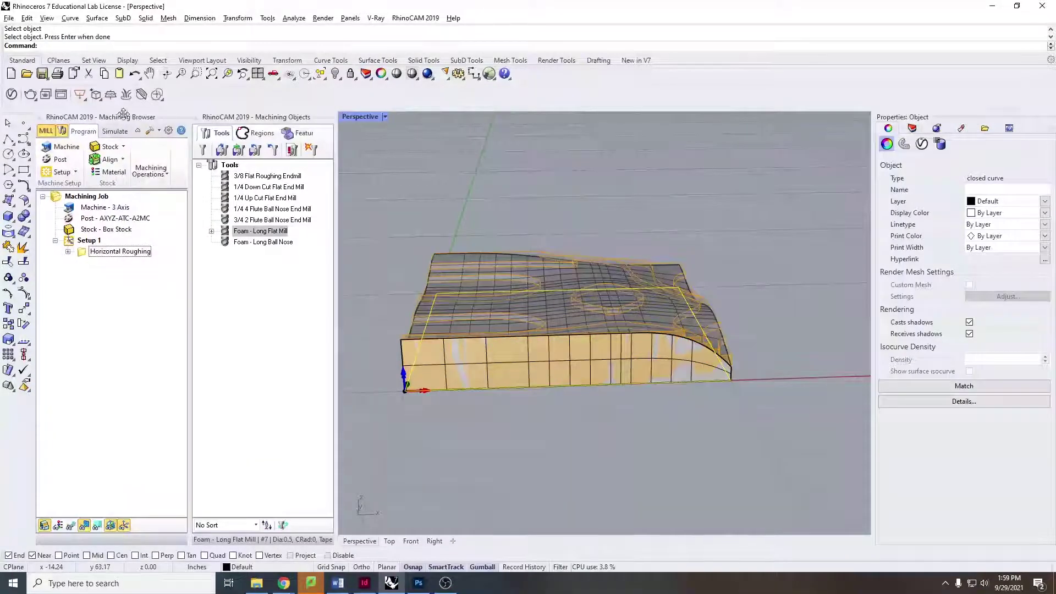
scroll(498, 293, "up", 5)
right_click_drag(627, 327, 727, 348)
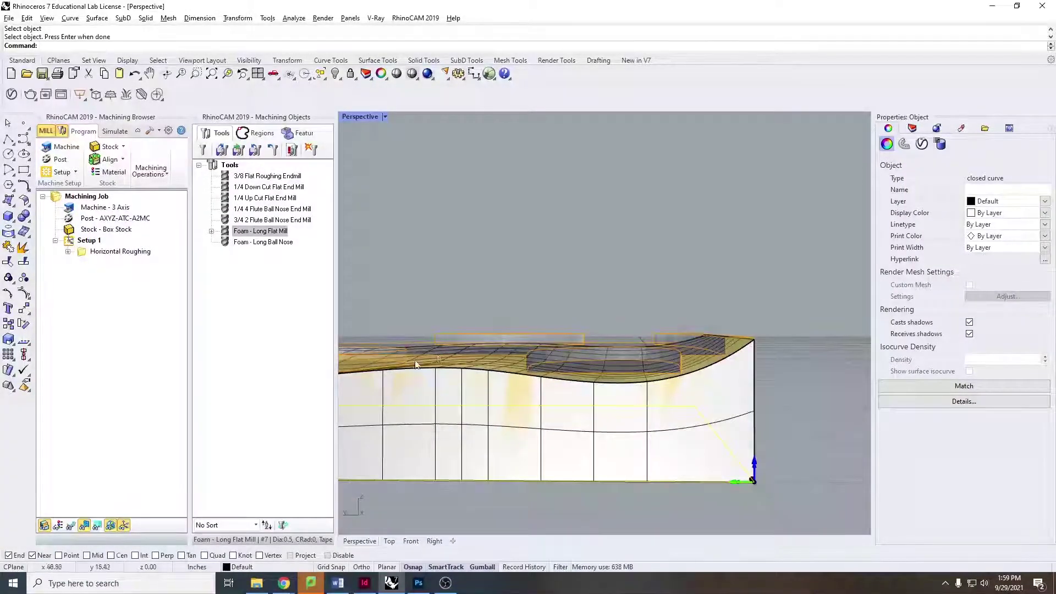
right_click_drag(715, 381, 565, 413)
Step: Start an advanced 3-axis Parallel Finishing operation
left_click(150, 170)
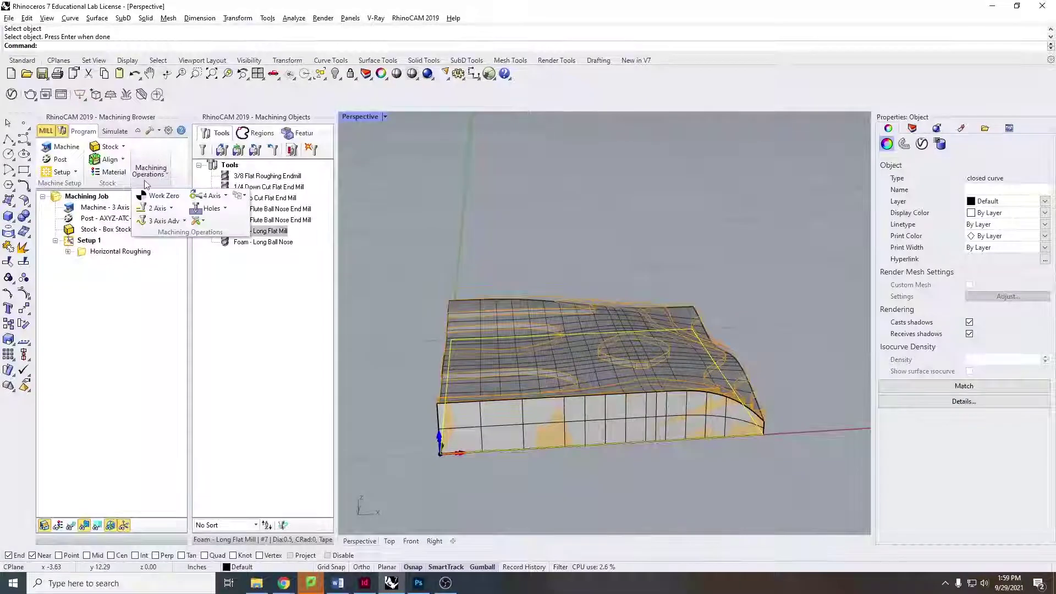
left_click(164, 222)
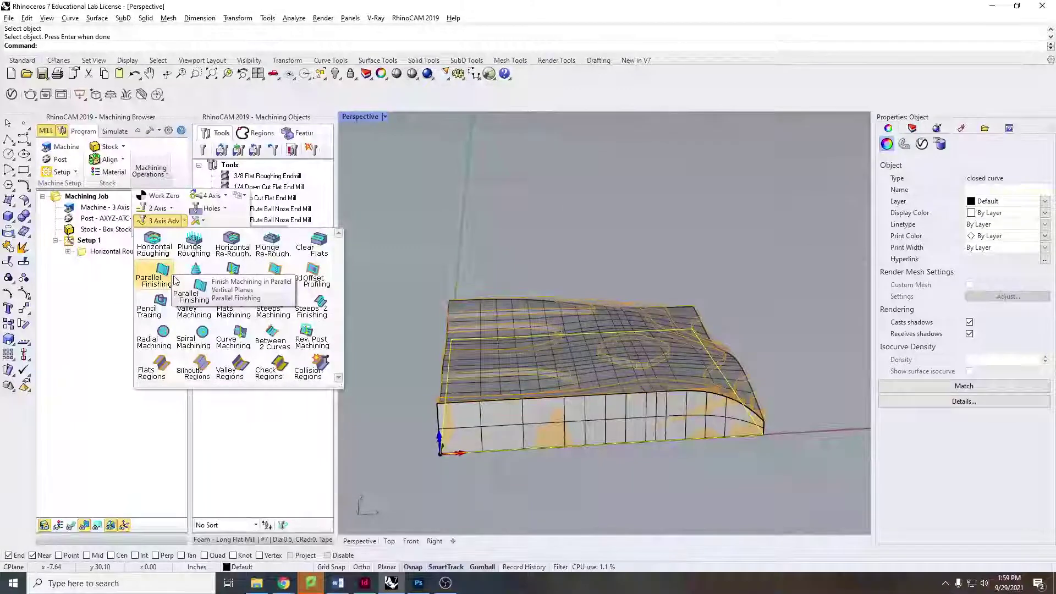
left_click(141, 282)
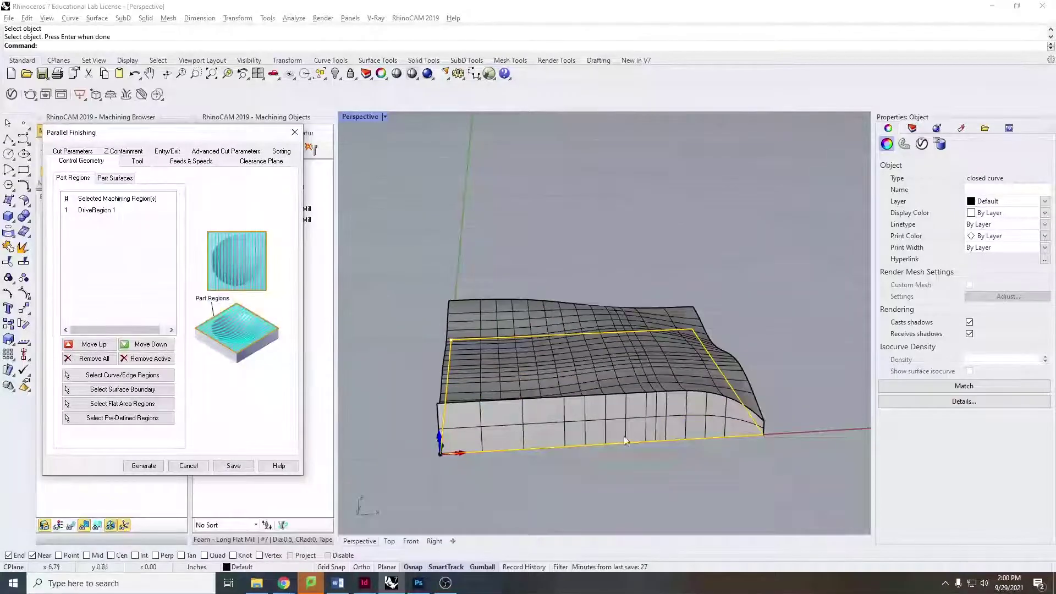
Step: Clear the existing machining region from Parallel Finishing and assign the block's bottom border curve as its region
left_click(105, 210)
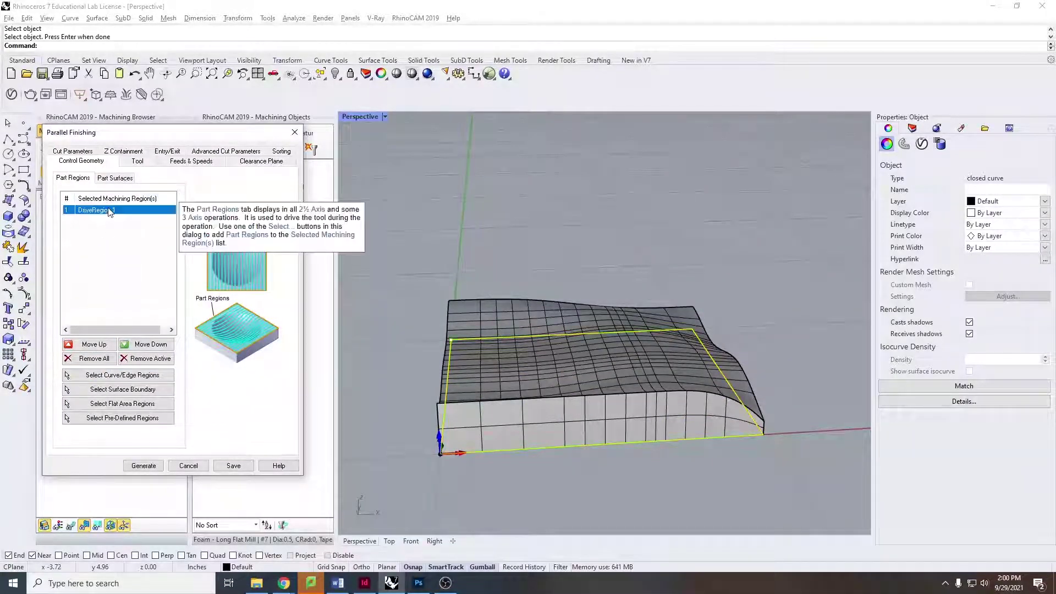
left_click(96, 358)
left_click(99, 375)
right_click_drag(591, 251, 512, 525)
left_click(537, 341)
left_click(557, 358)
right_click(521, 466)
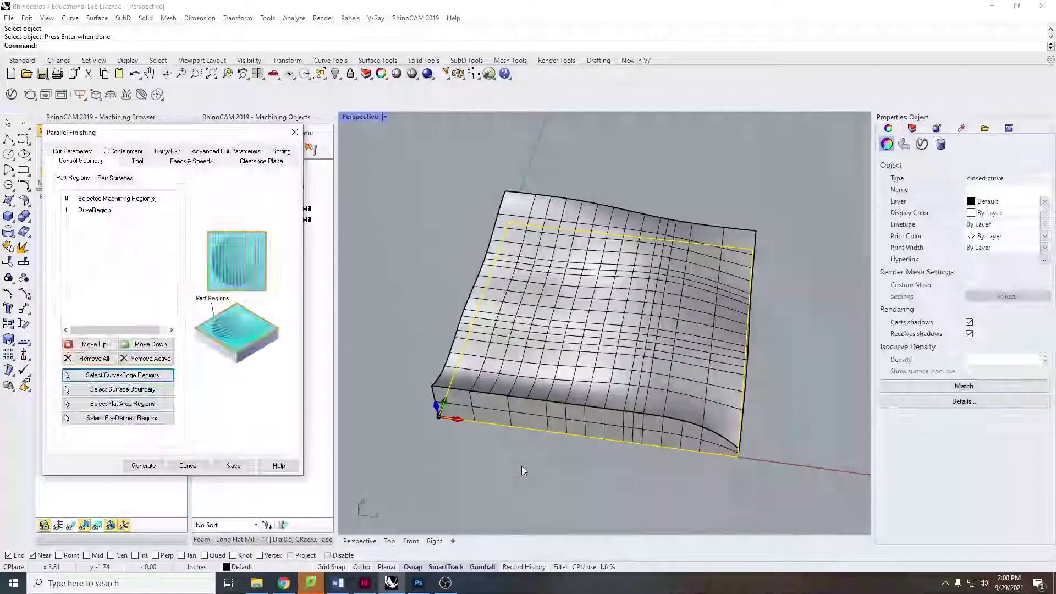
Step: Assign the Foam - Long Ball Nose tool to Parallel Finishing and check its feeds and speeds
left_click(137, 162)
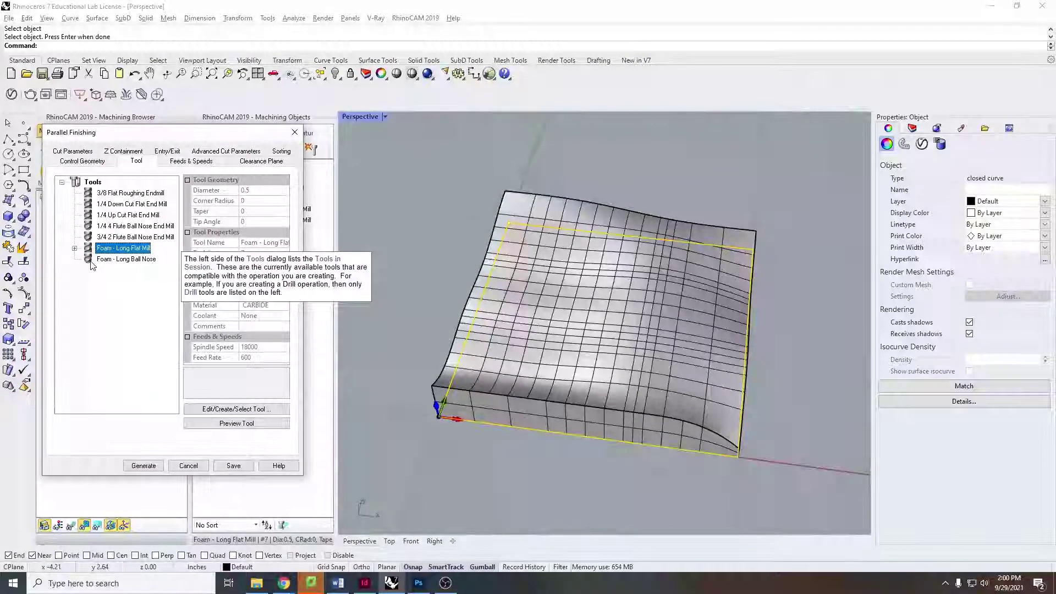
left_click(121, 259)
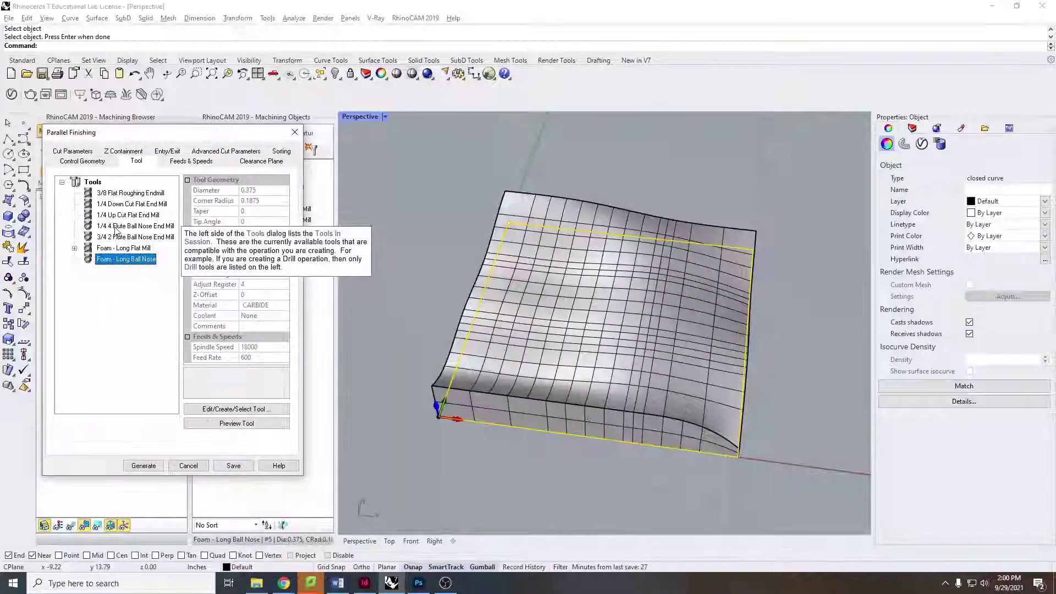
left_click(190, 161)
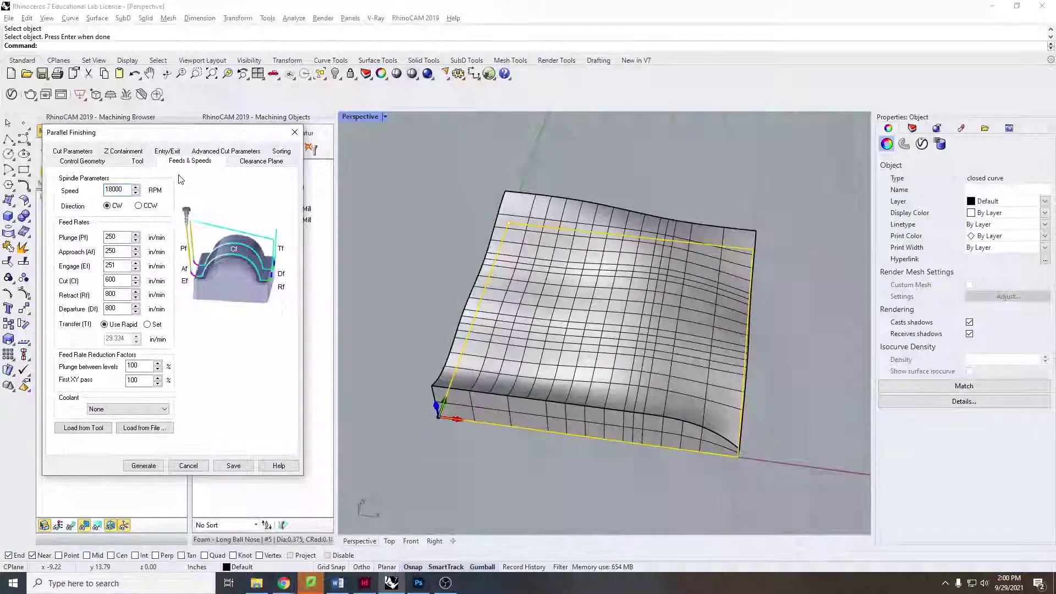
left_click(140, 163)
left_click(187, 162)
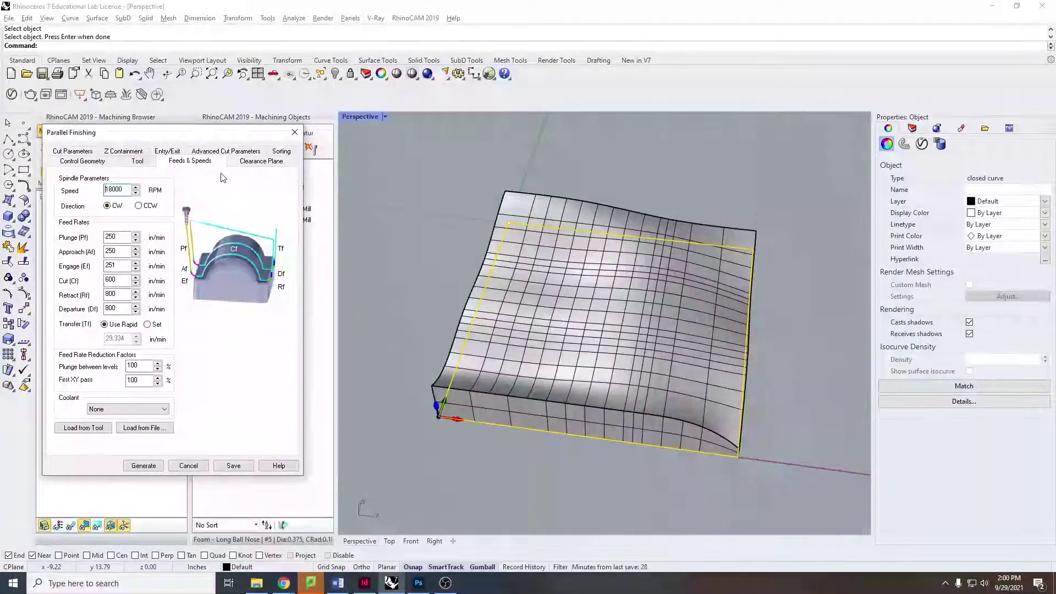
Step: Review the Parallel Finishing clearance plane, feeds and speeds, sorting, advanced cut and entry/exit parameters
left_click(270, 165)
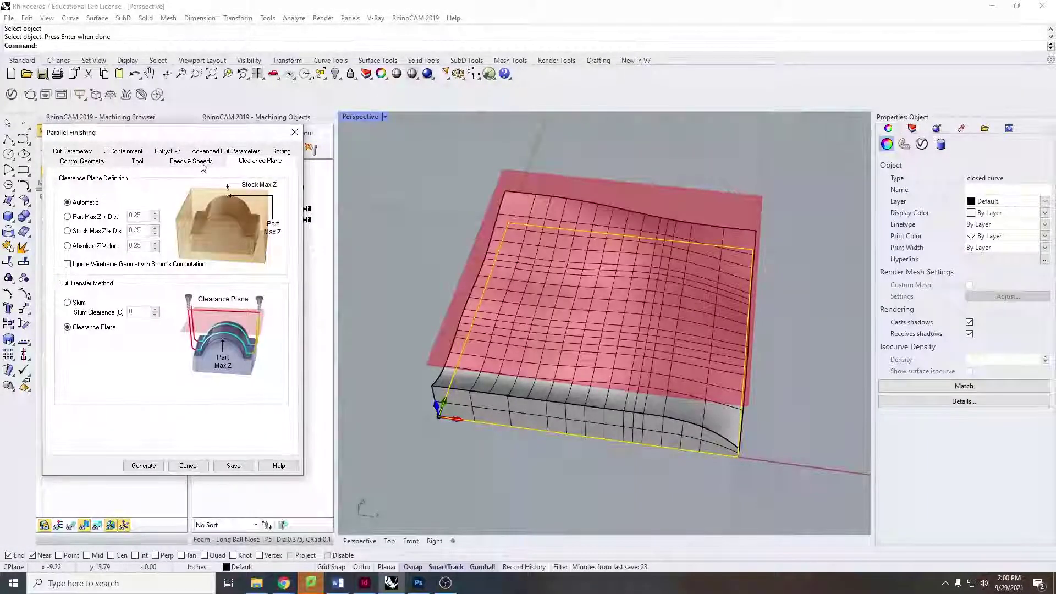
left_click(201, 164)
left_click(263, 162)
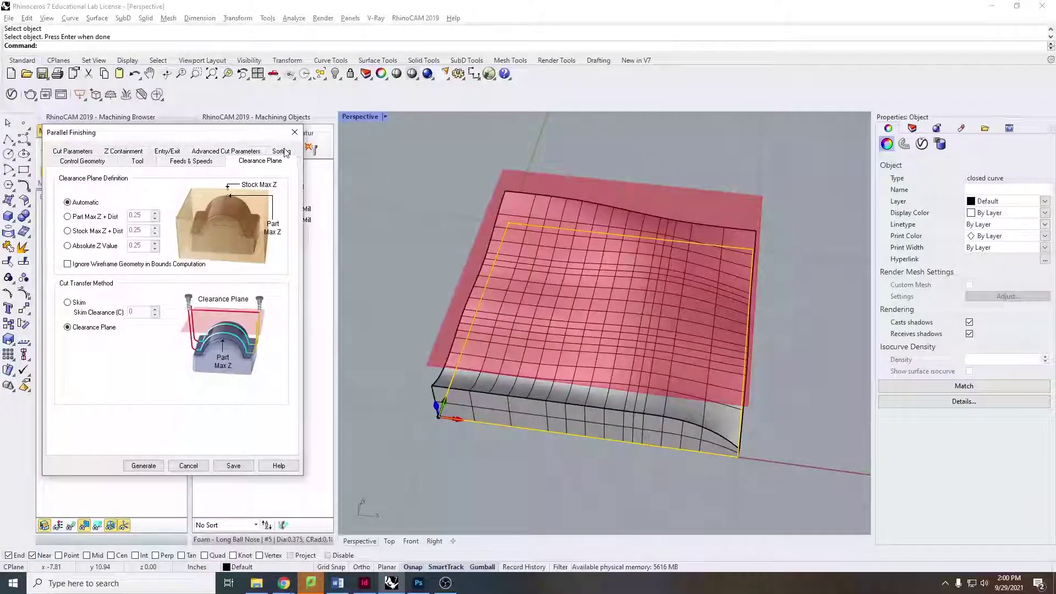
left_click(282, 152)
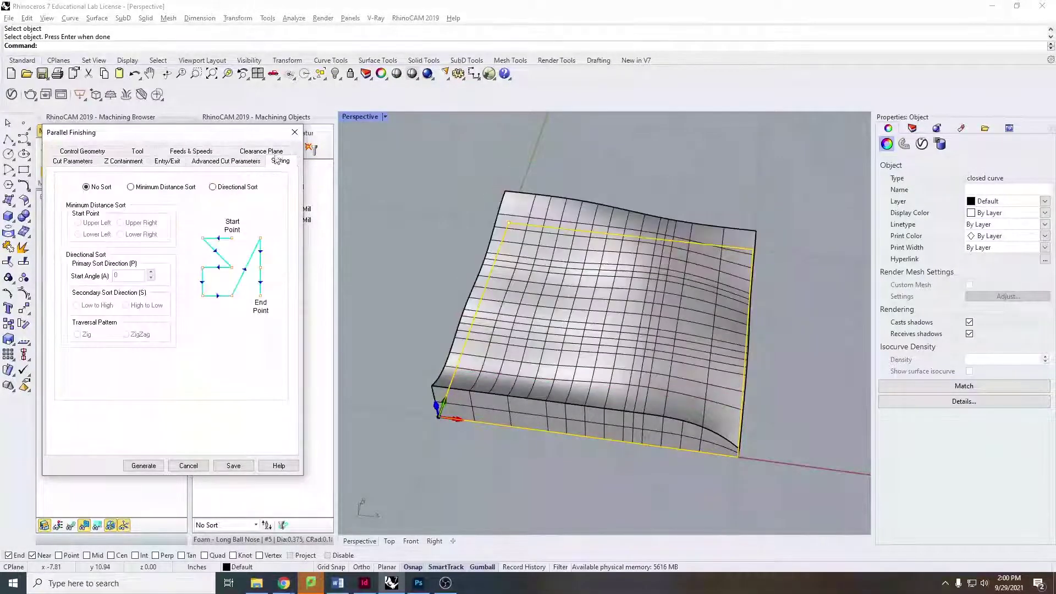
left_click(220, 162)
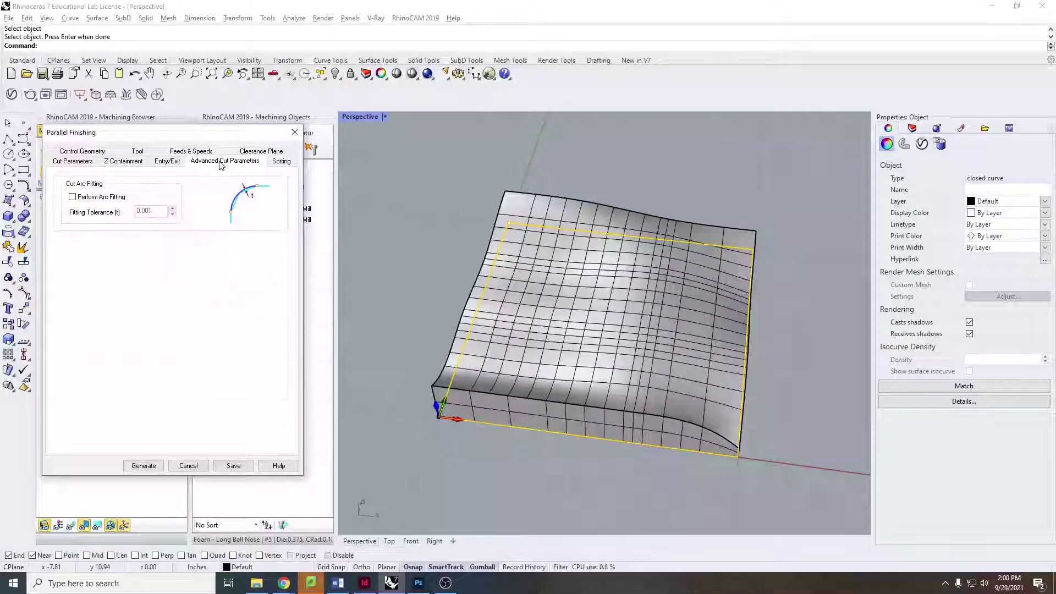
left_click(165, 162)
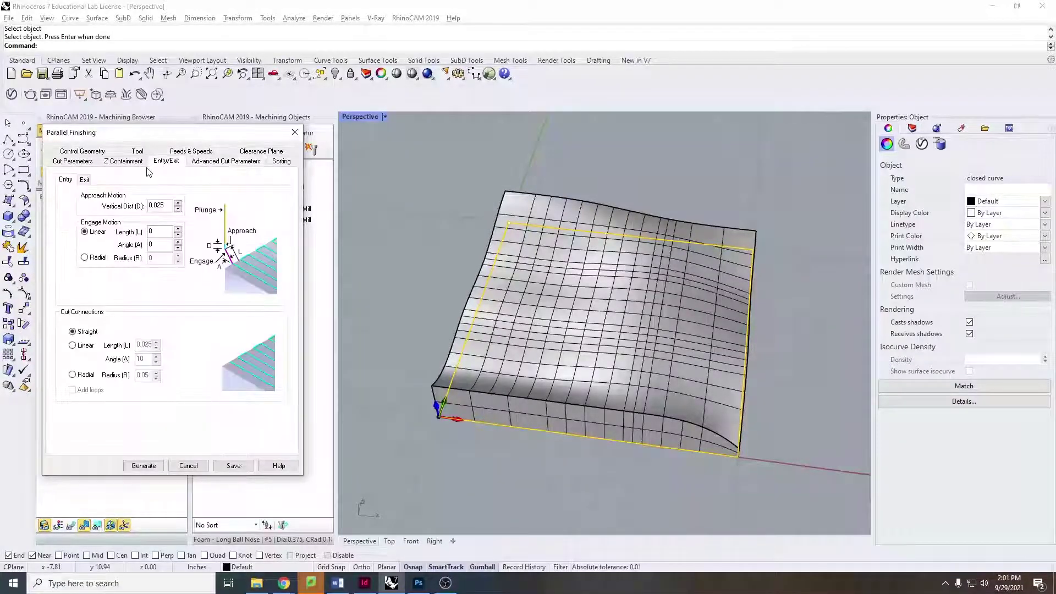
Step: Limit the Parallel Finishing toolpath to a lowest Z of 0 and check that level against the block's base
right_click_drag(446, 313, 505, 247)
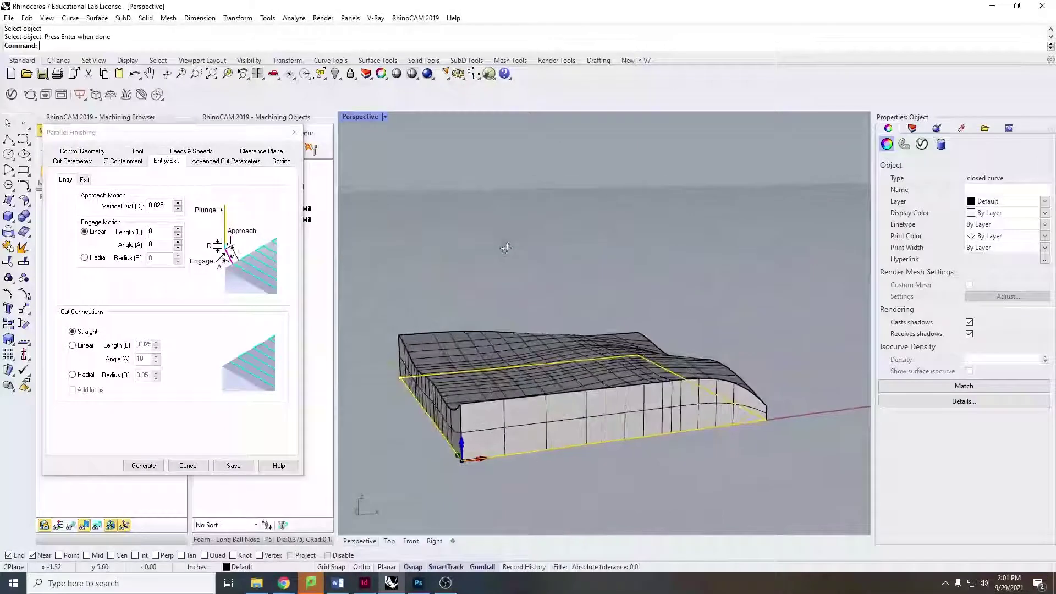
left_click(121, 160)
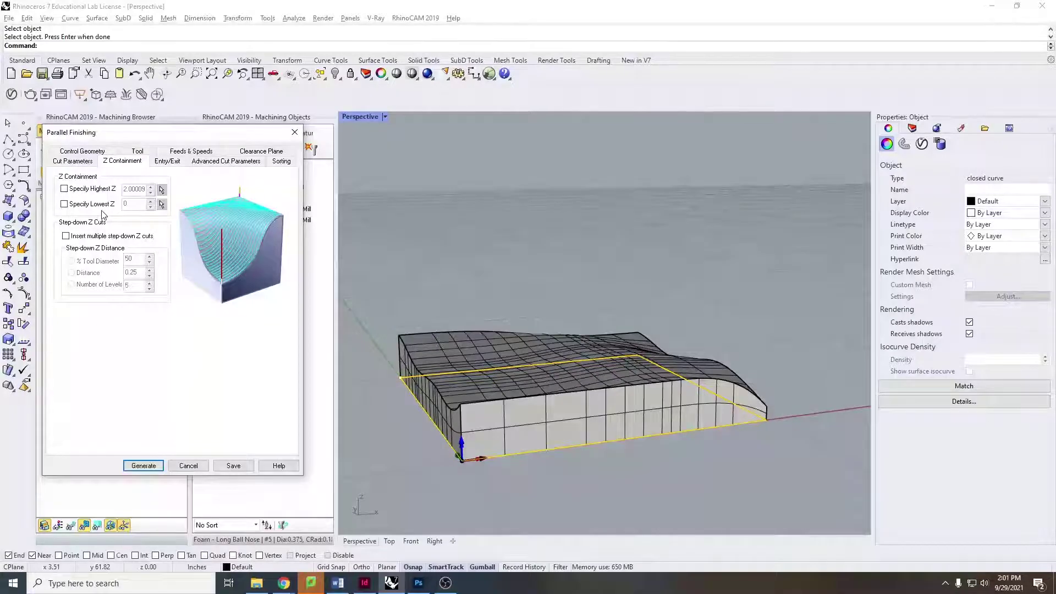
left_click(64, 204)
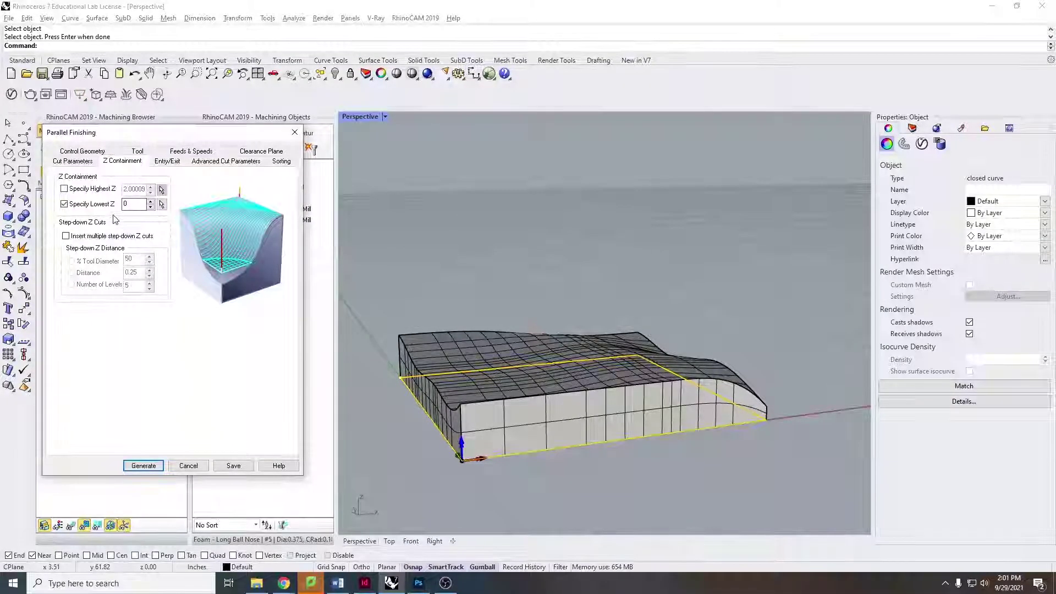
right_click_drag(723, 363, 639, 327)
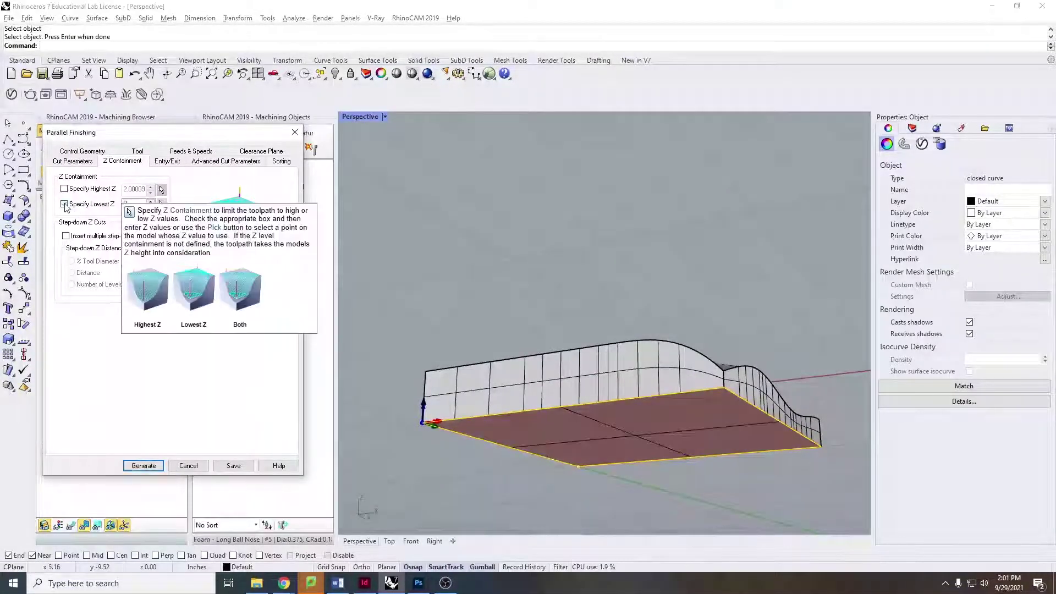
right_click_drag(569, 392, 615, 440)
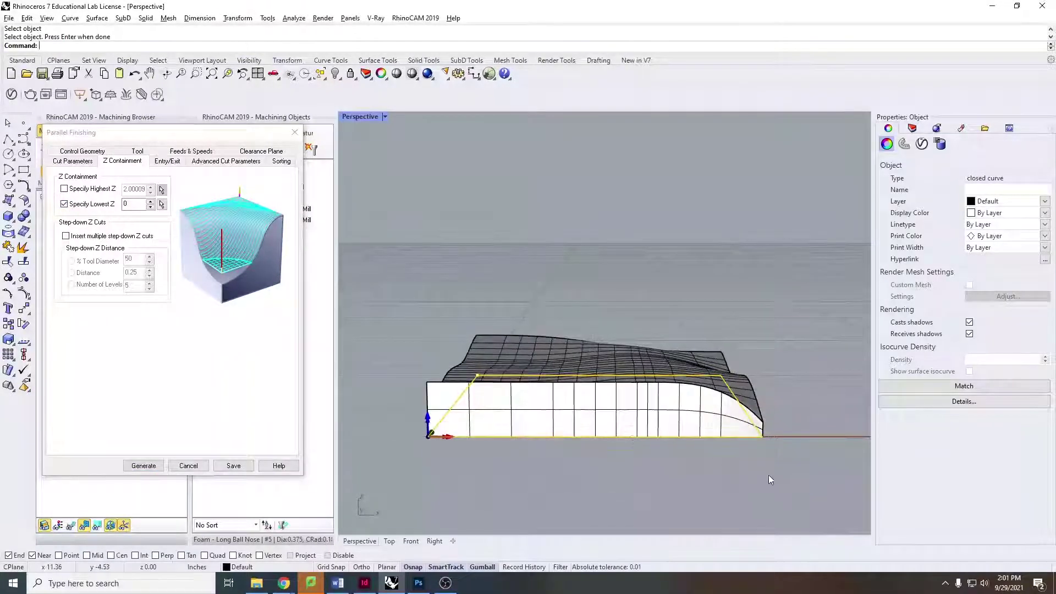
right_click_drag(785, 457, 702, 397, "shift")
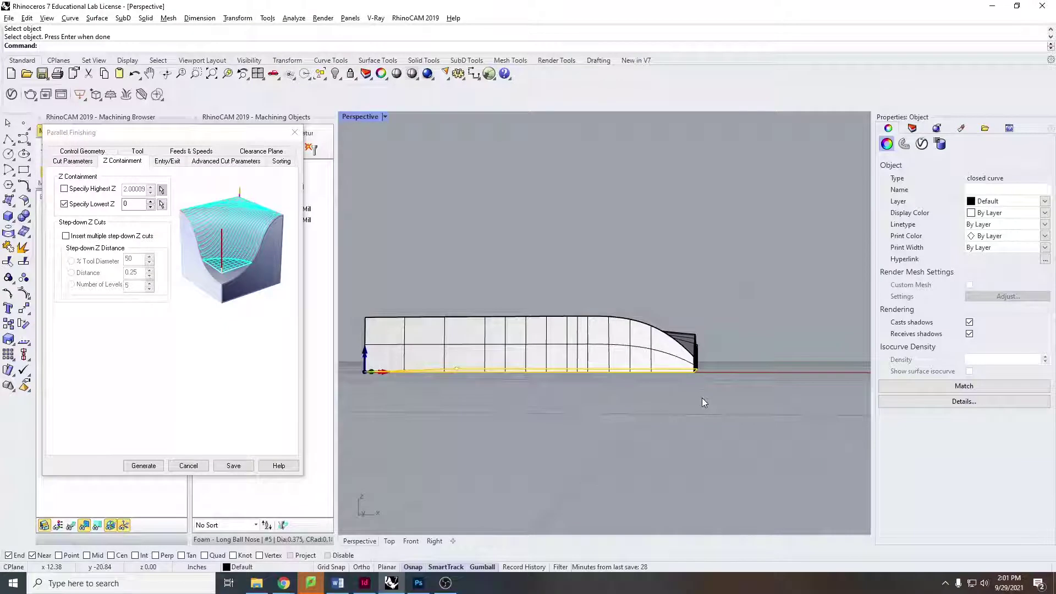
Step: Check the Parallel Finishing cut parameters and generate the toolpath with the existing settings
left_click(67, 163)
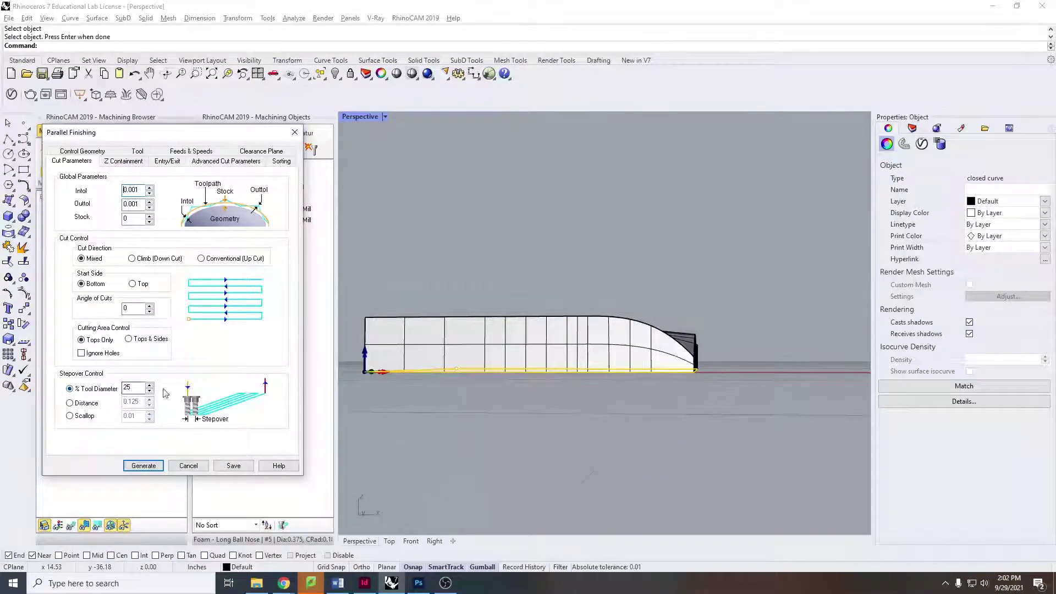
right_click_drag(353, 358, 517, 462)
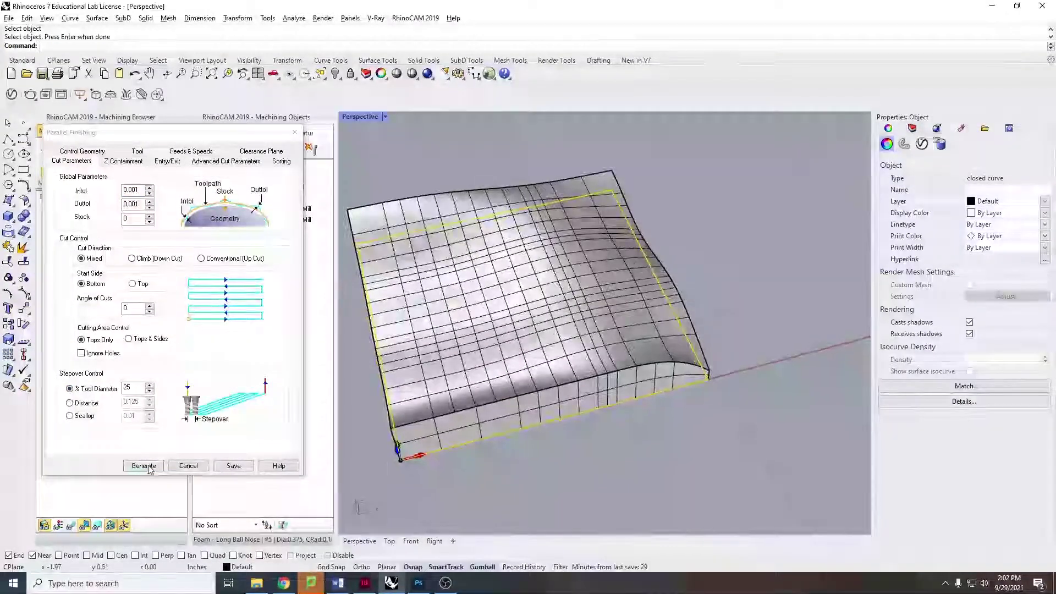
left_click(145, 466)
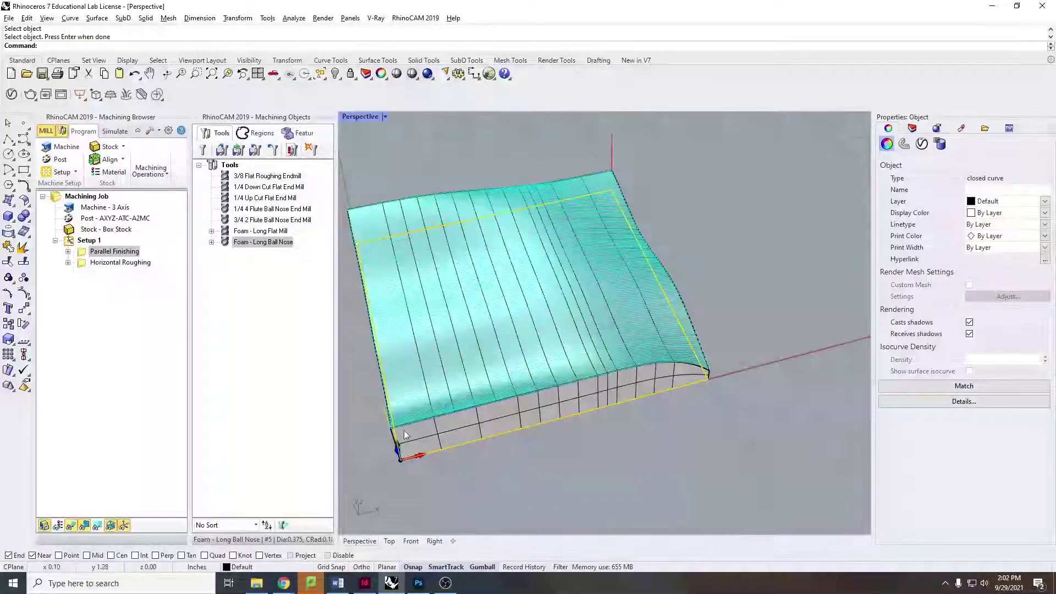
Step: Play the Parallel Finishing simulation and watch the ball nose tool cut along the block's contoured edge
scroll(460, 421, "up", 5)
right_click_drag(415, 373, 604, 325)
left_click(115, 131)
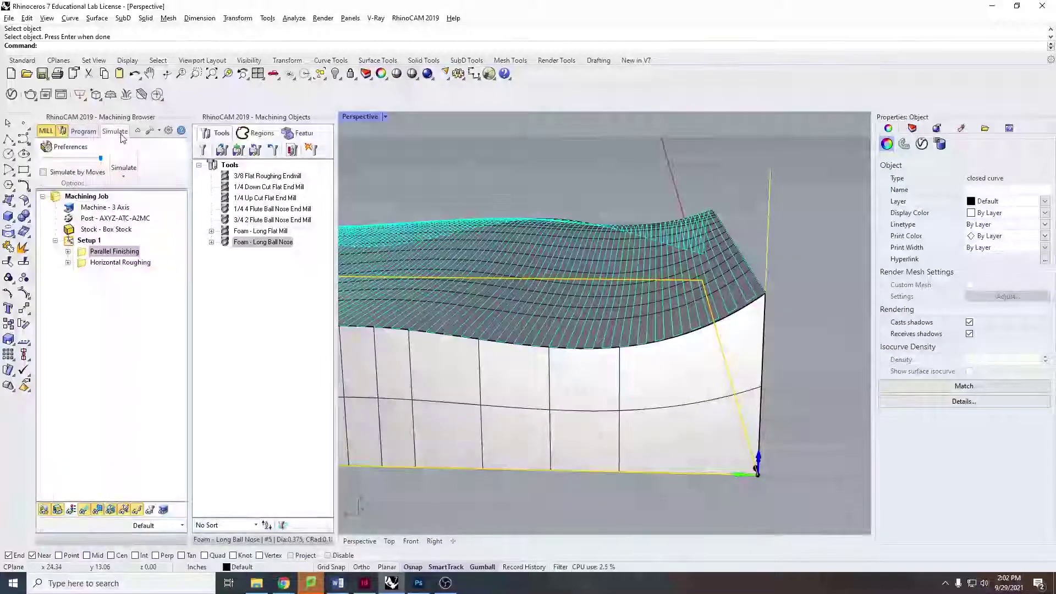
left_click(123, 168)
left_click(134, 208)
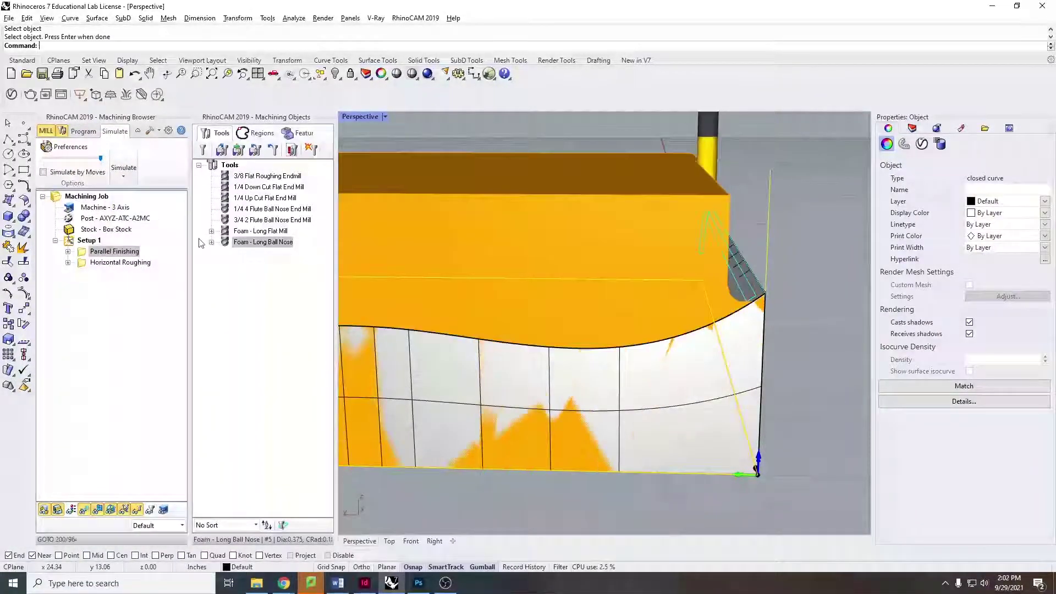
scroll(605, 354, "up", 5)
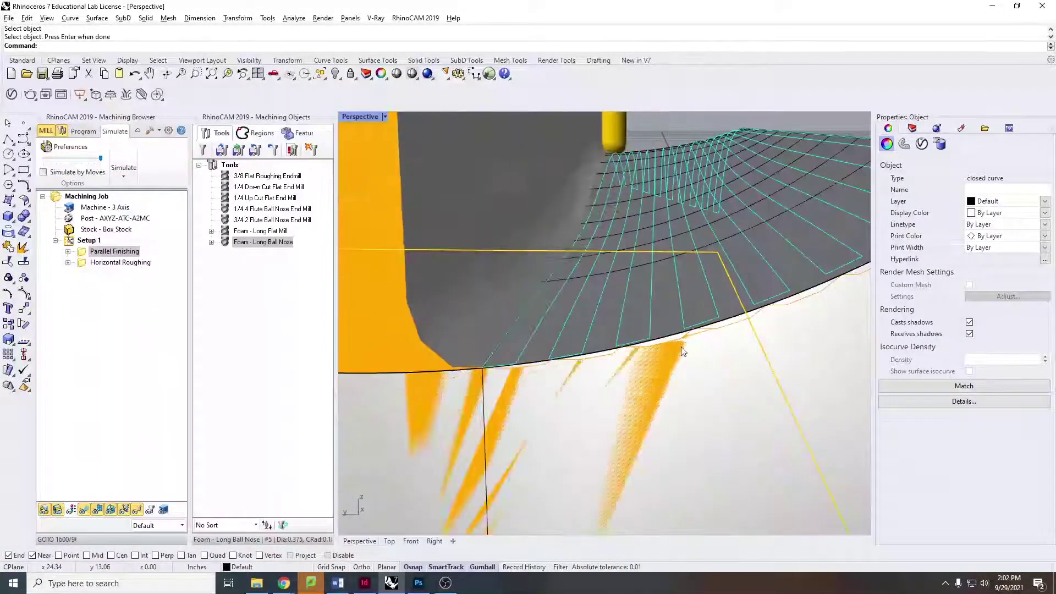
scroll(682, 346, "down", 5)
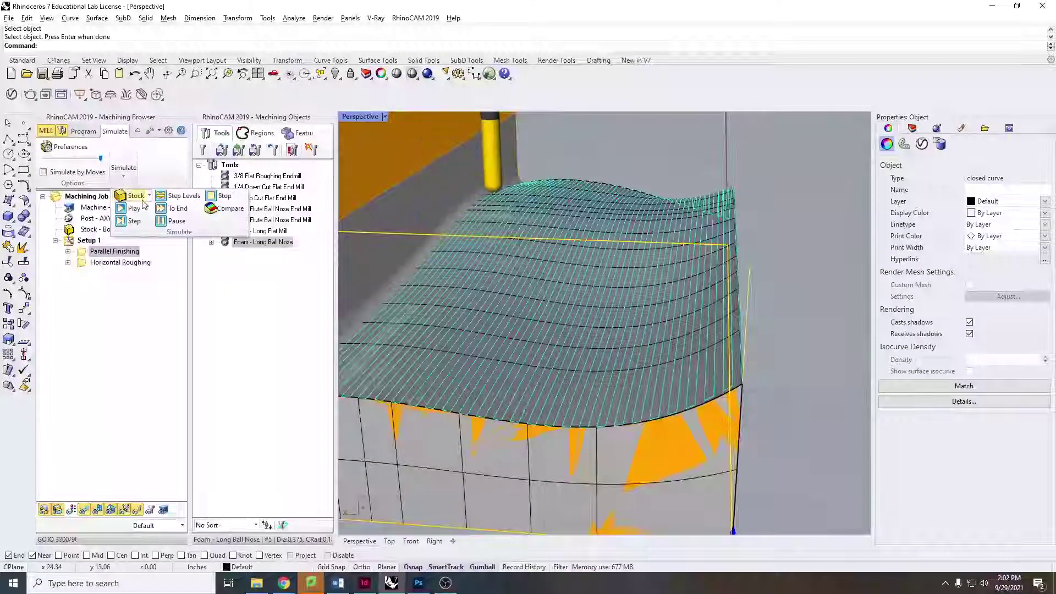
Step: Advance the Parallel Finishing simulation to its end and examine the remaining stock along the block's contoured edge and corner
left_click(124, 170)
left_click(177, 216)
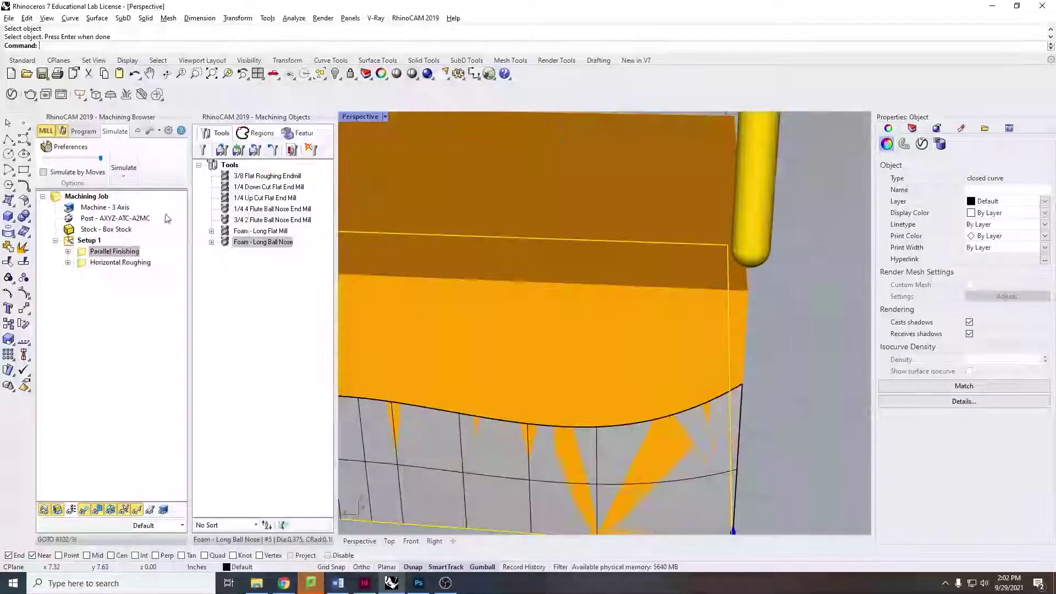
left_click(129, 168)
left_click(167, 207)
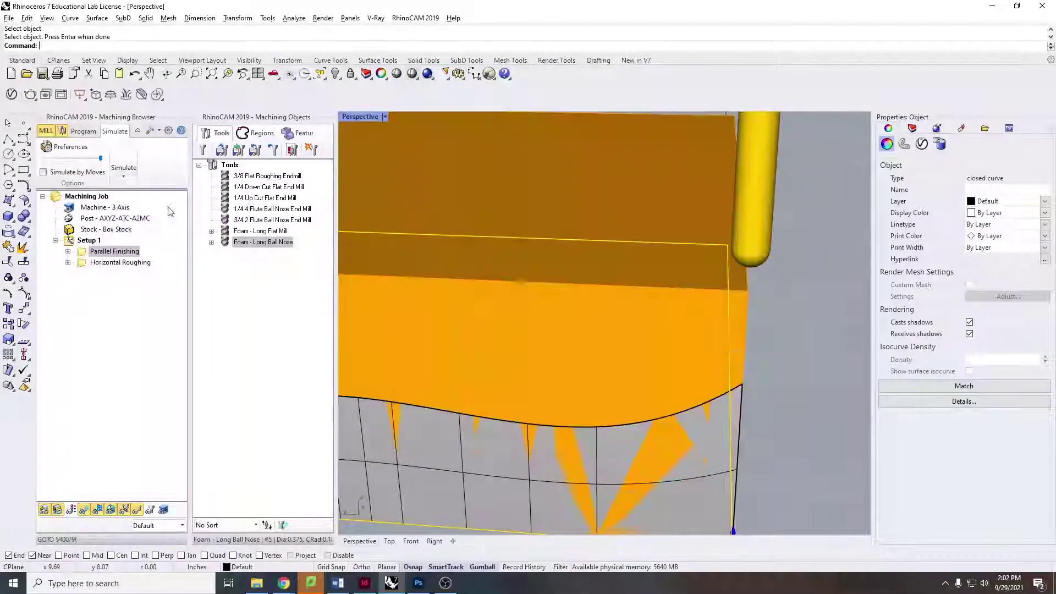
scroll(464, 320, "down", 6)
scroll(497, 332, "up", 5)
right_click_drag(465, 335, 858, 396)
right_click_drag(352, 373, 421, 357)
scroll(424, 363, "up", 3)
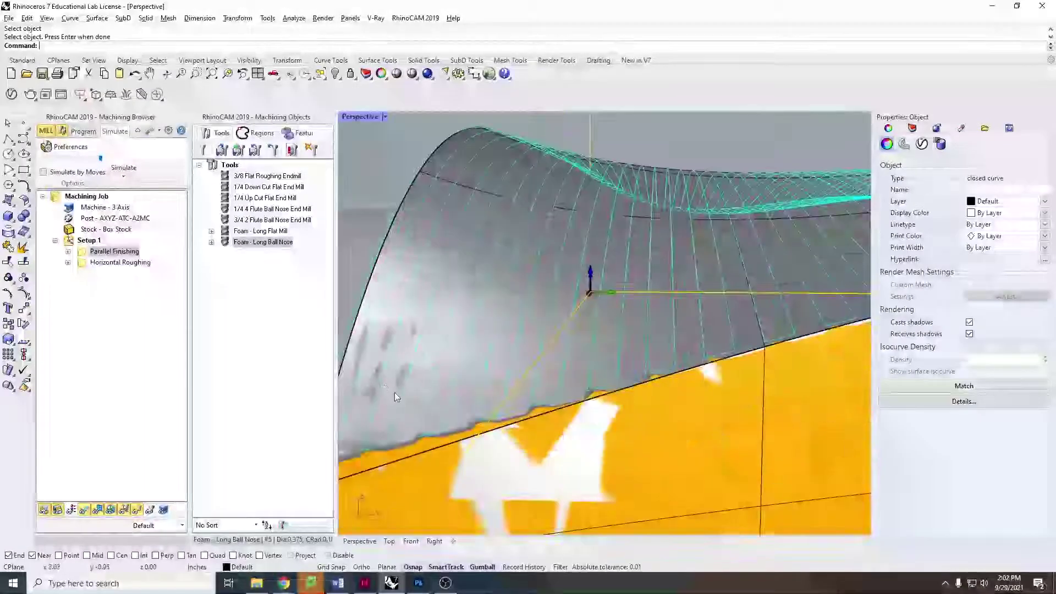
right_click_drag(394, 392, 426, 392)
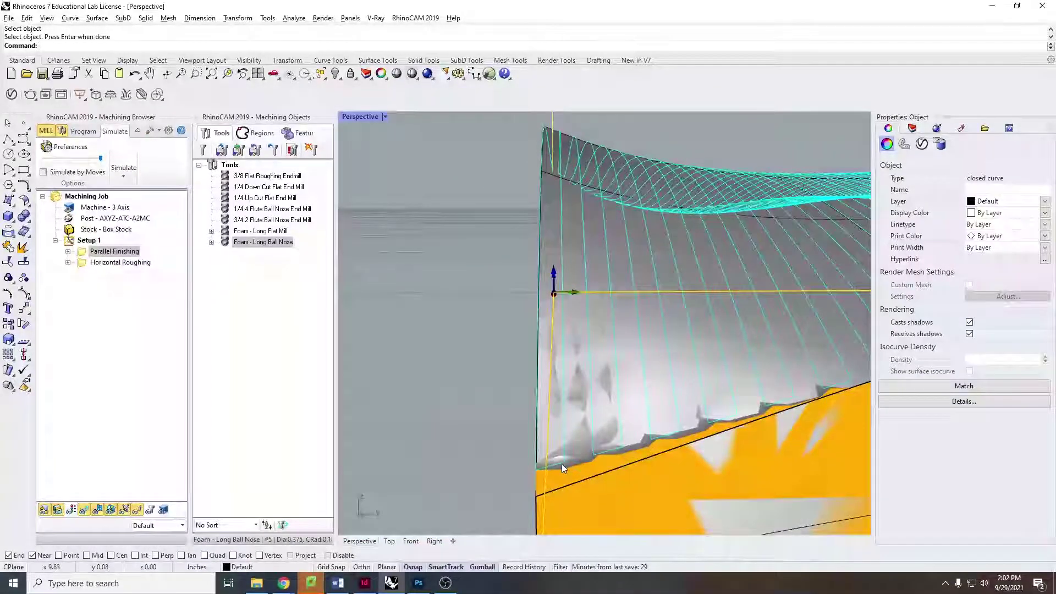
scroll(656, 440, "down", 2)
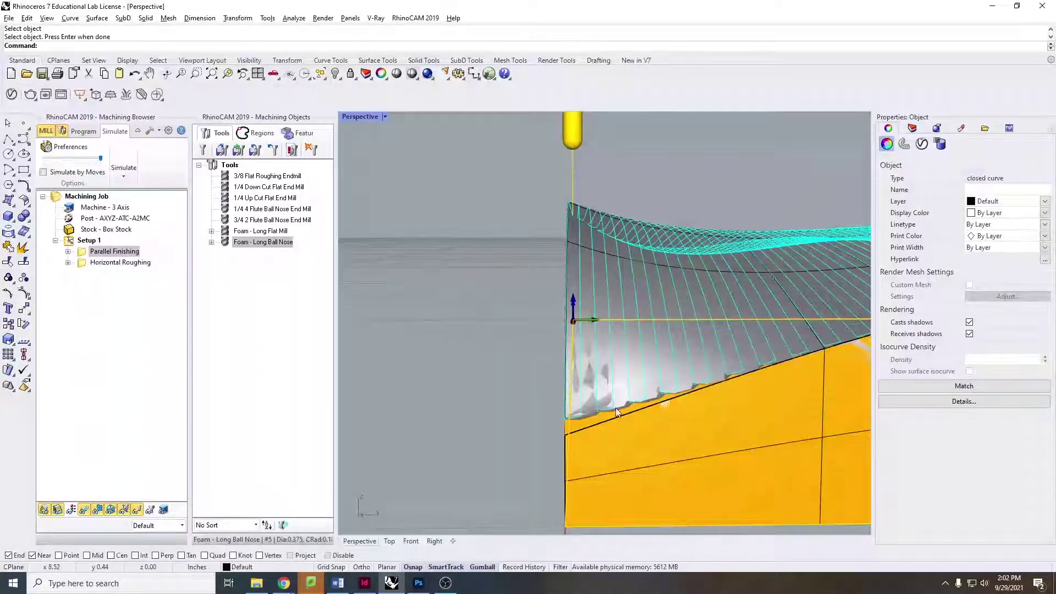
Step: Set the Parallel Finishing stepover to 15% of tool diameter and regenerate the toolpath
double_click(86, 253)
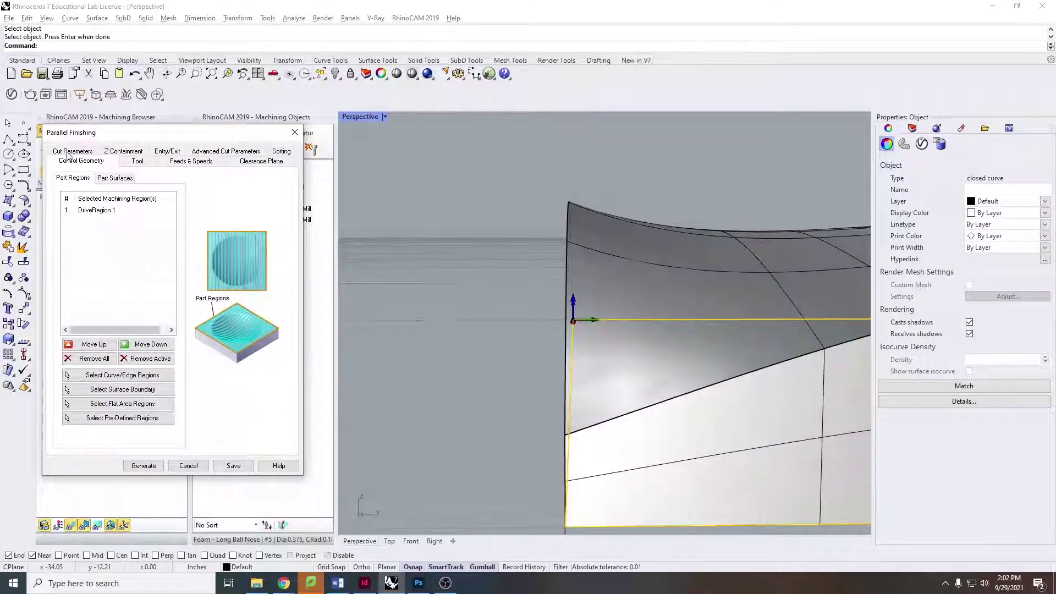
left_click(68, 153)
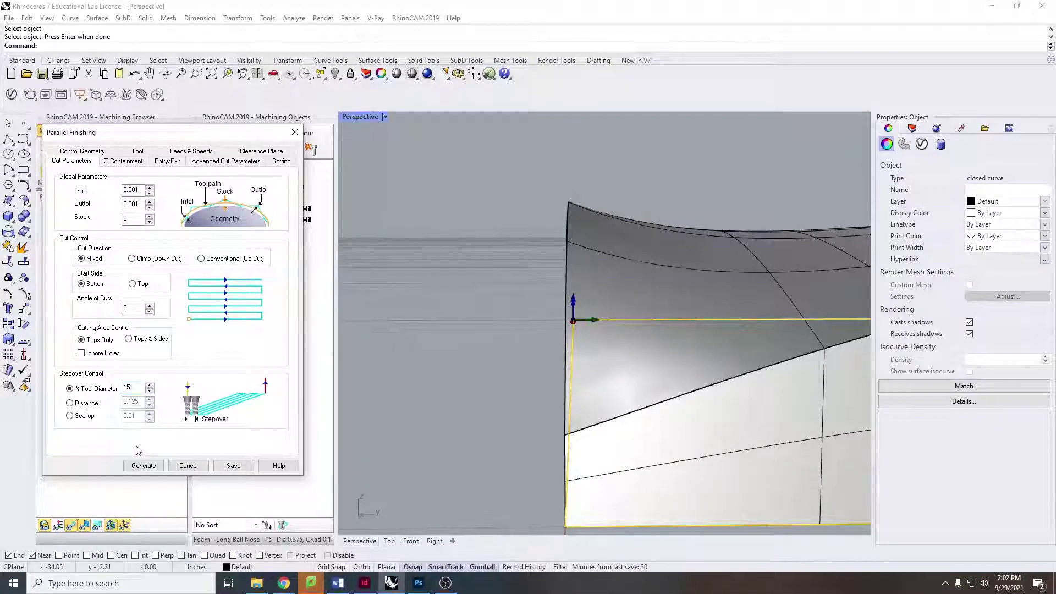
left_click(144, 466)
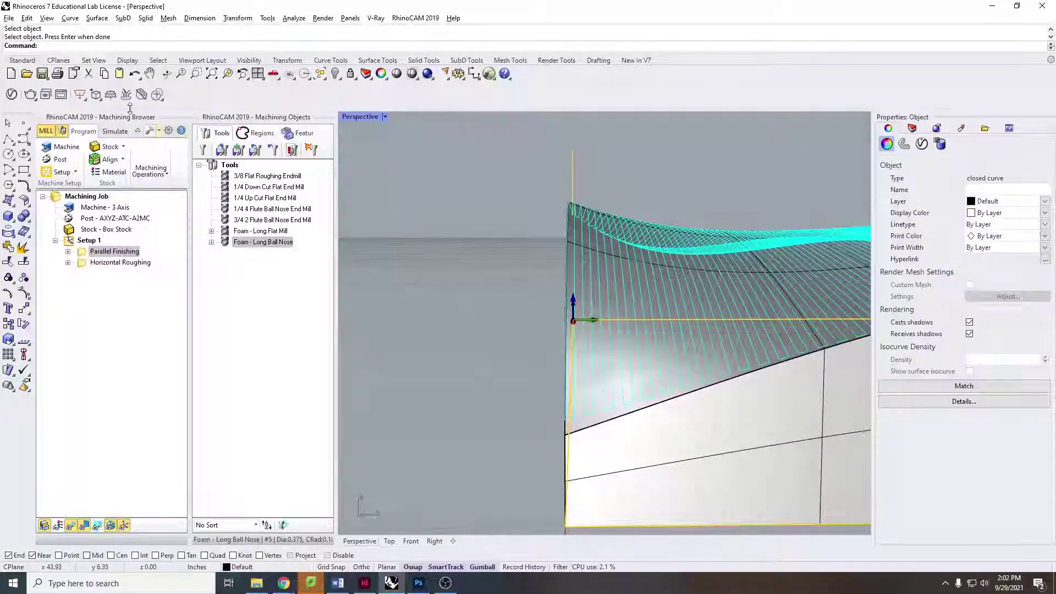
Step: Simulate the regenerated Parallel Finishing operation to its end and examine the cut surface at the corner and from above
left_click(115, 131)
left_click(124, 176)
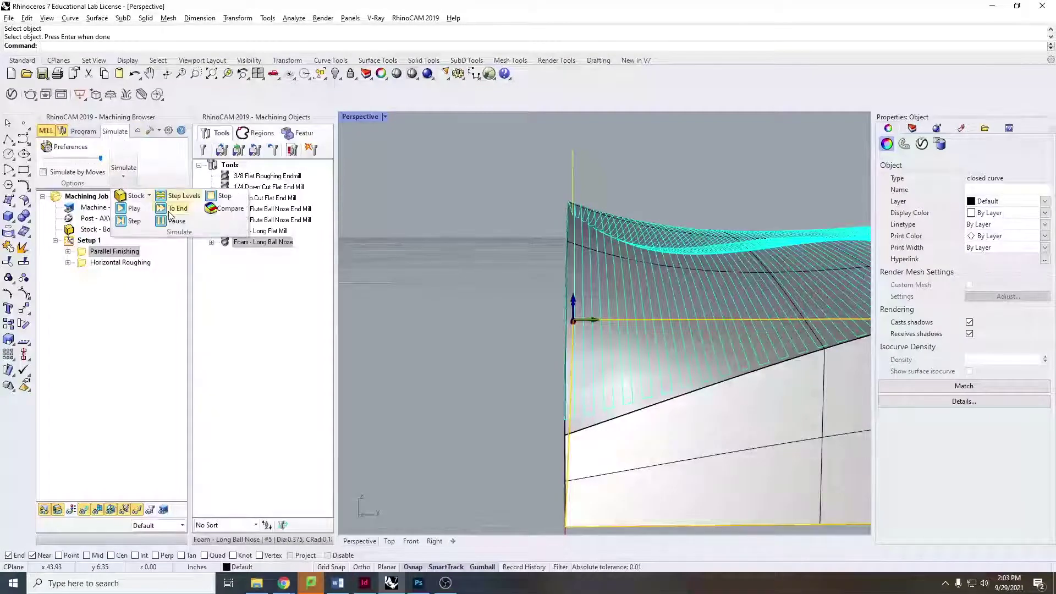
left_click(177, 207)
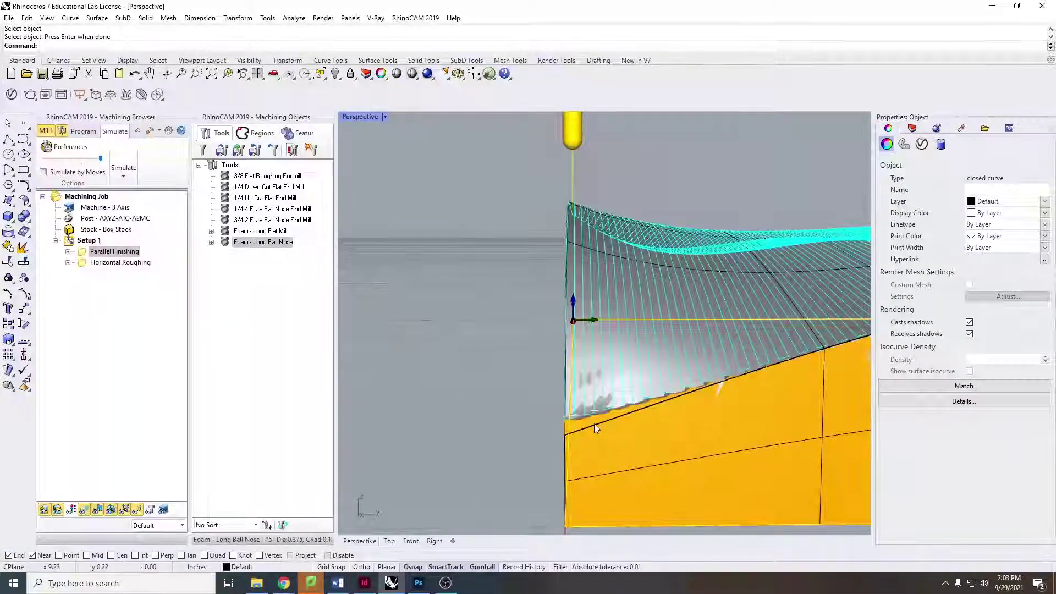
scroll(595, 423, "up", 3)
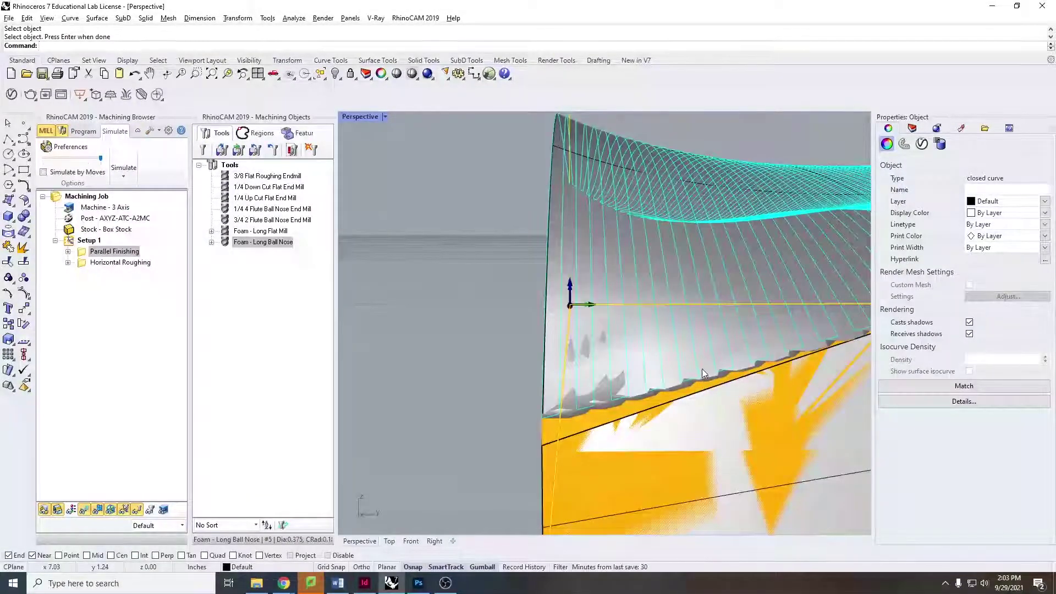
scroll(702, 369, "down", 3)
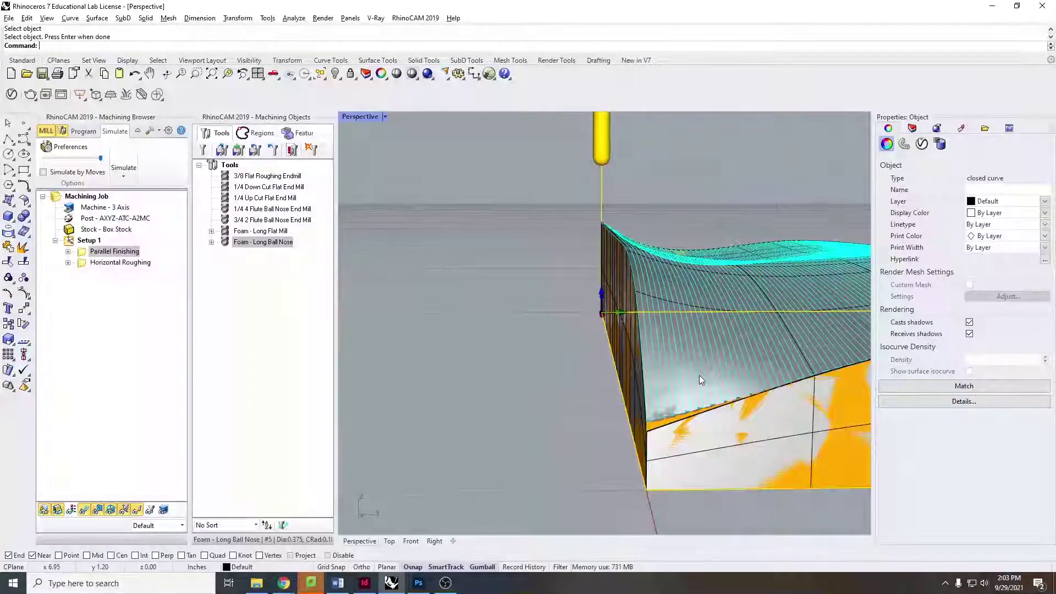
right_click_drag(699, 377, 842, 432)
right_click_drag(521, 286, 556, 406, "shift")
right_click_drag(549, 365, 624, 371)
right_click_drag(545, 401, 536, 341, "shift")
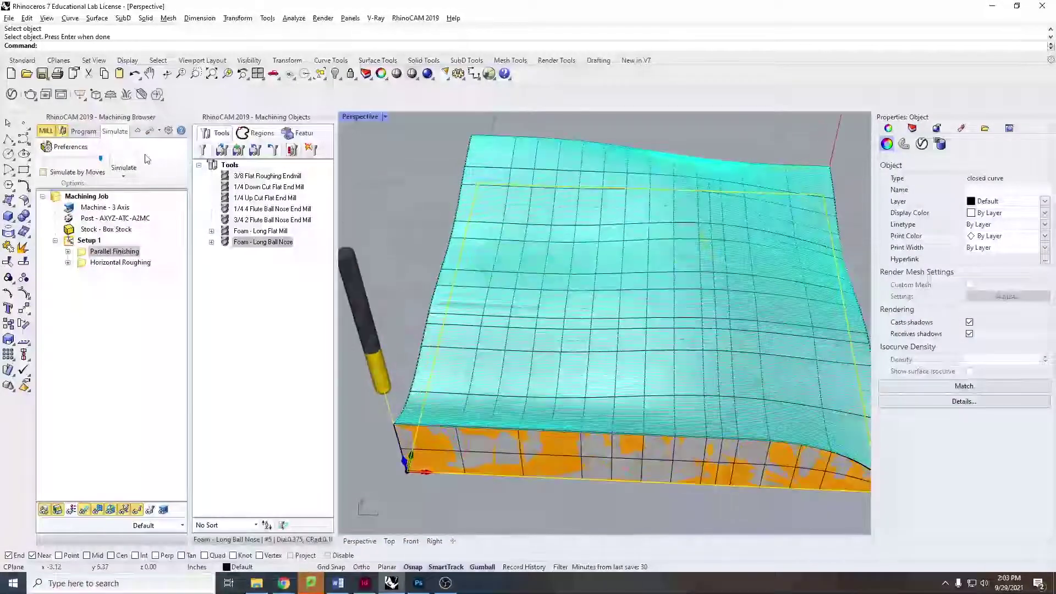
Step: Replay the Parallel Finishing simulation, advance it to its end, and view the block from the front and above
left_click(124, 164)
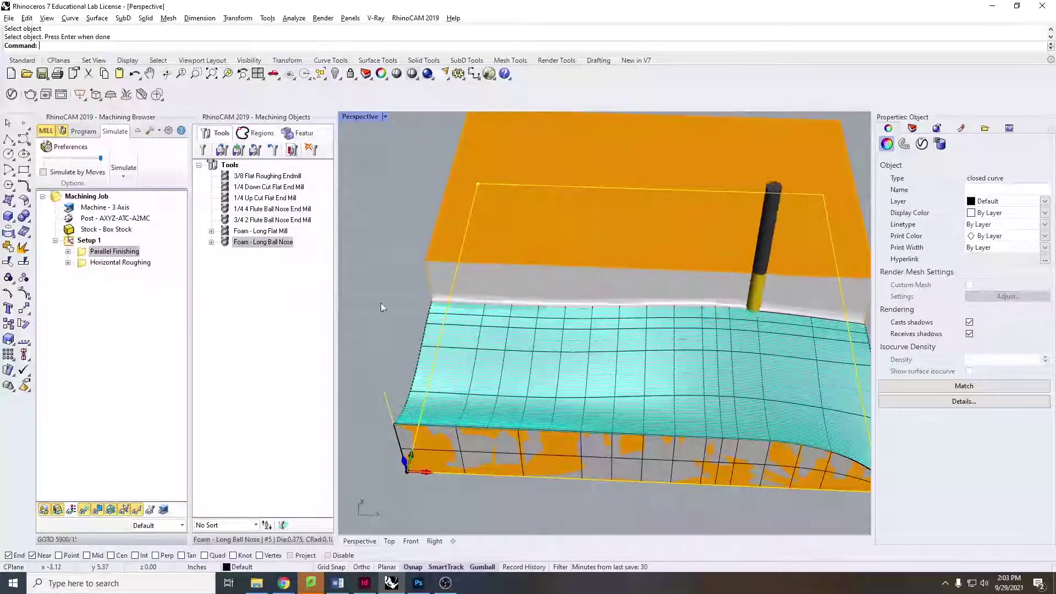
right_click_drag(383, 306, 613, 309)
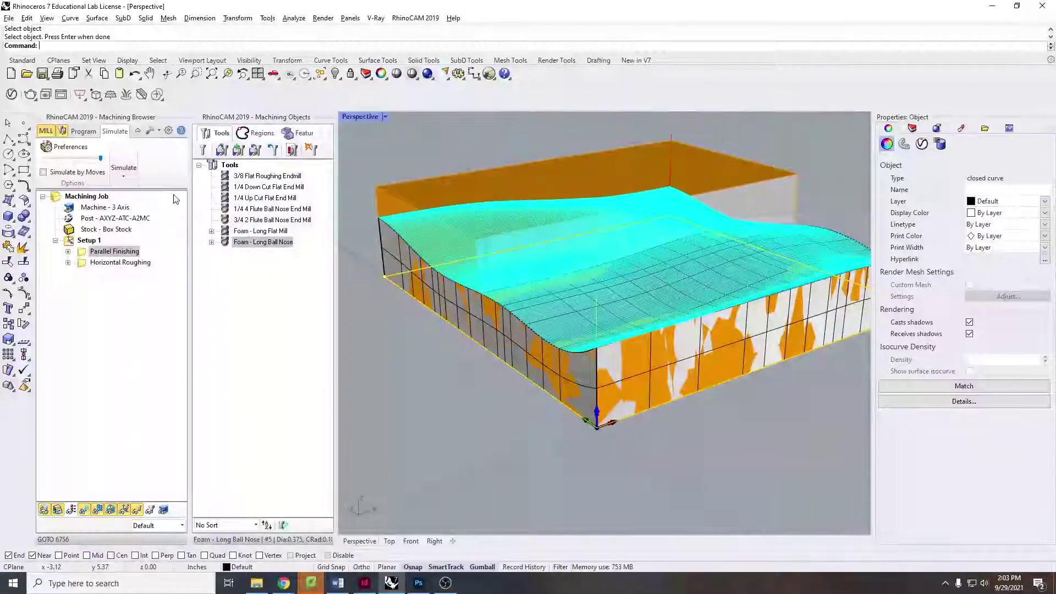
left_click(127, 172)
left_click(178, 207)
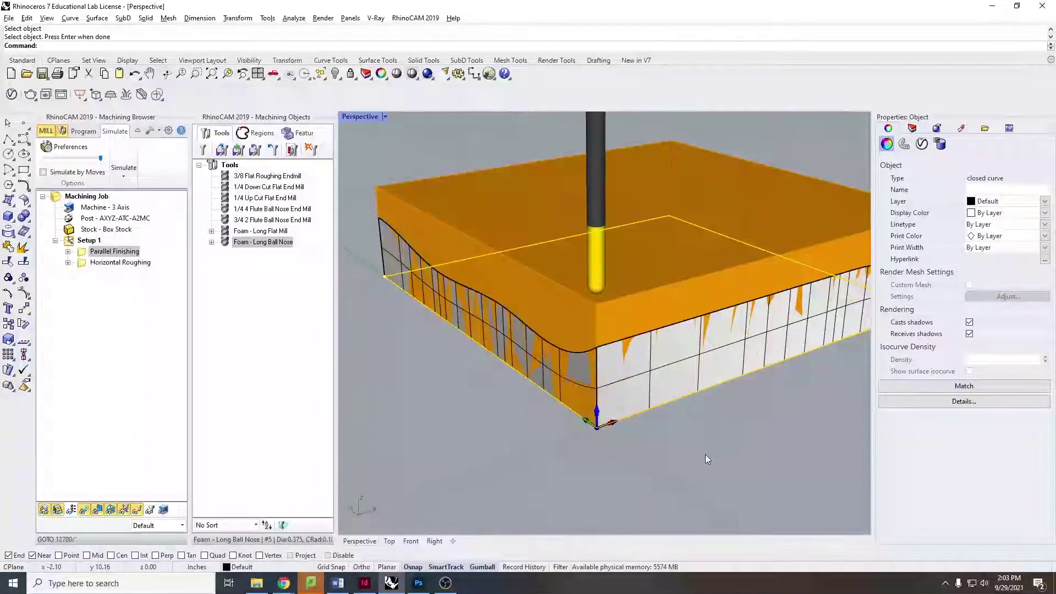
right_click_drag(708, 459, 494, 385)
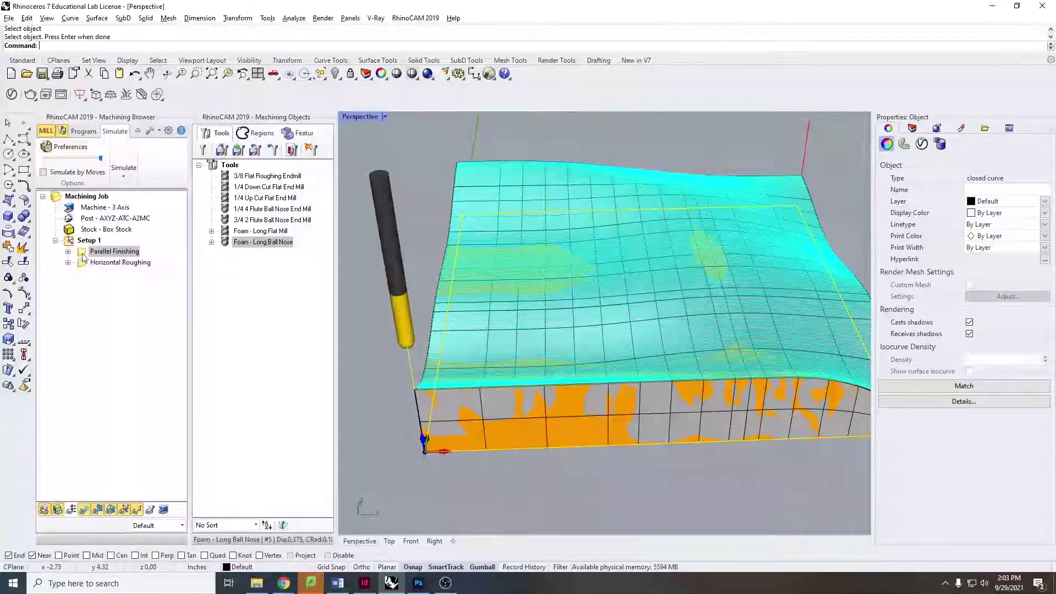
Step: Reorder Setup 1 so Parallel Finishing follows Horizontal Roughing, and post the whole setup to the Desktop as the .nc file Demo 1
left_click_drag(83, 253, 83, 267)
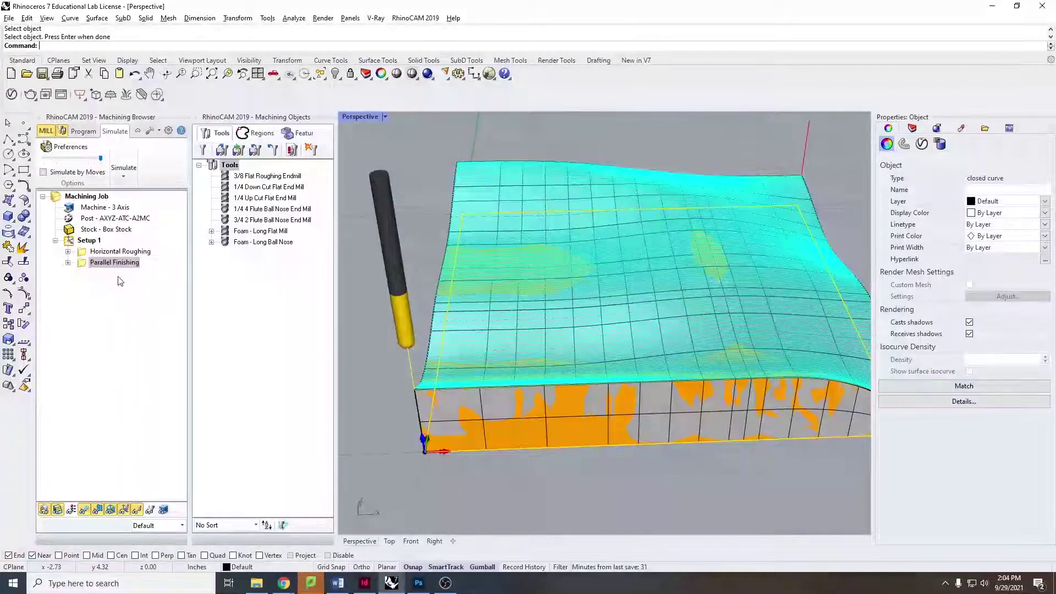
left_click(70, 243)
right_click(70, 243)
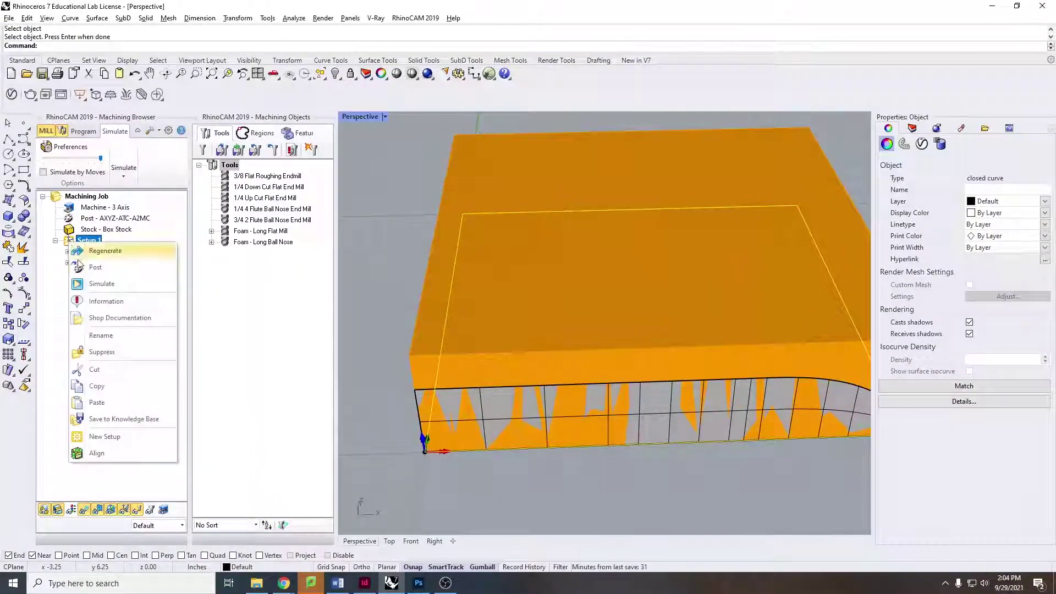
left_click(85, 274)
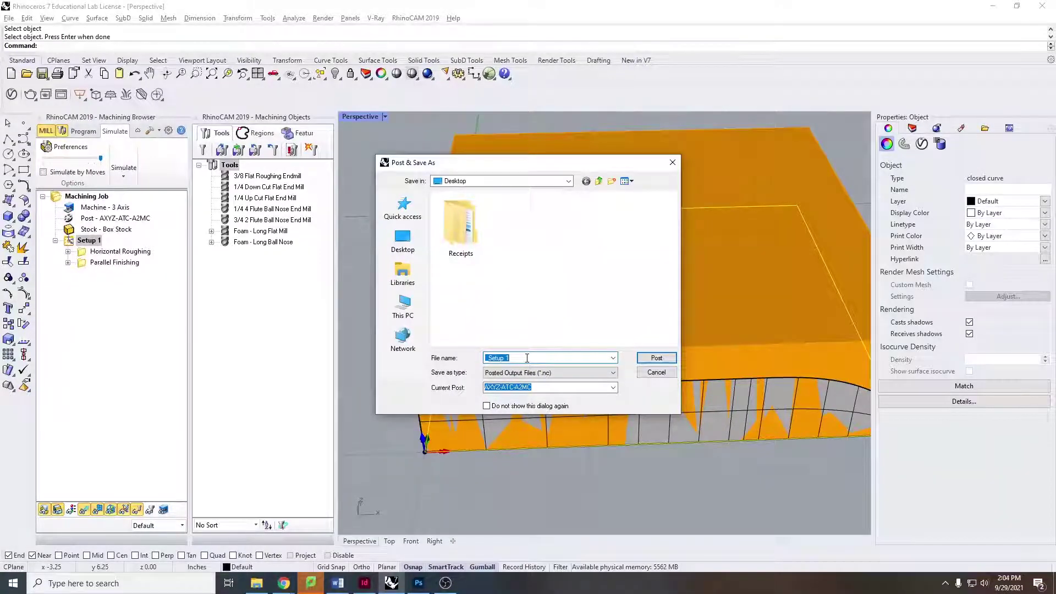
type("Demo 1")
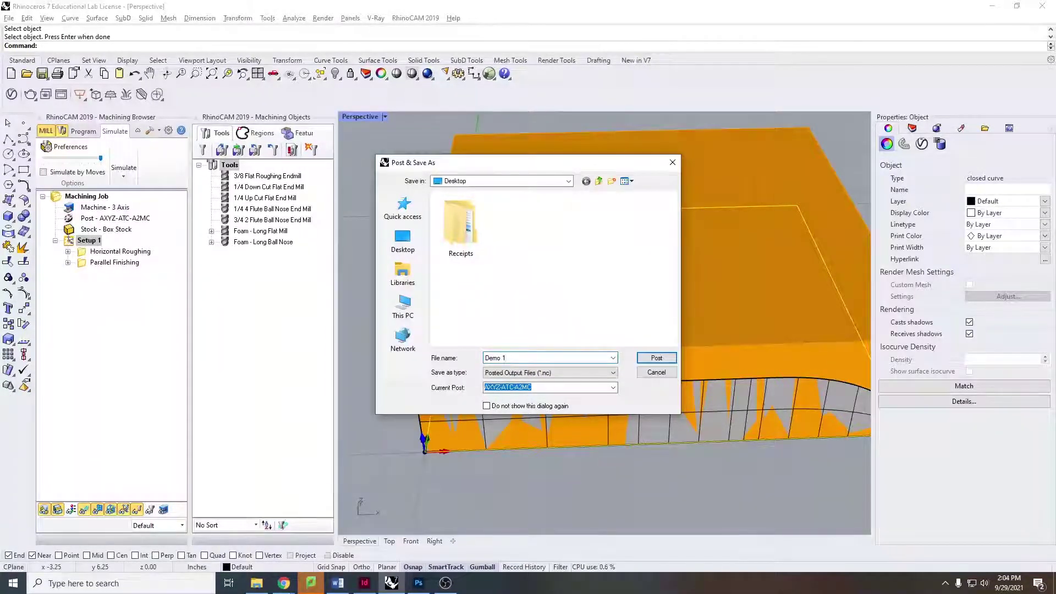
left_click(656, 358)
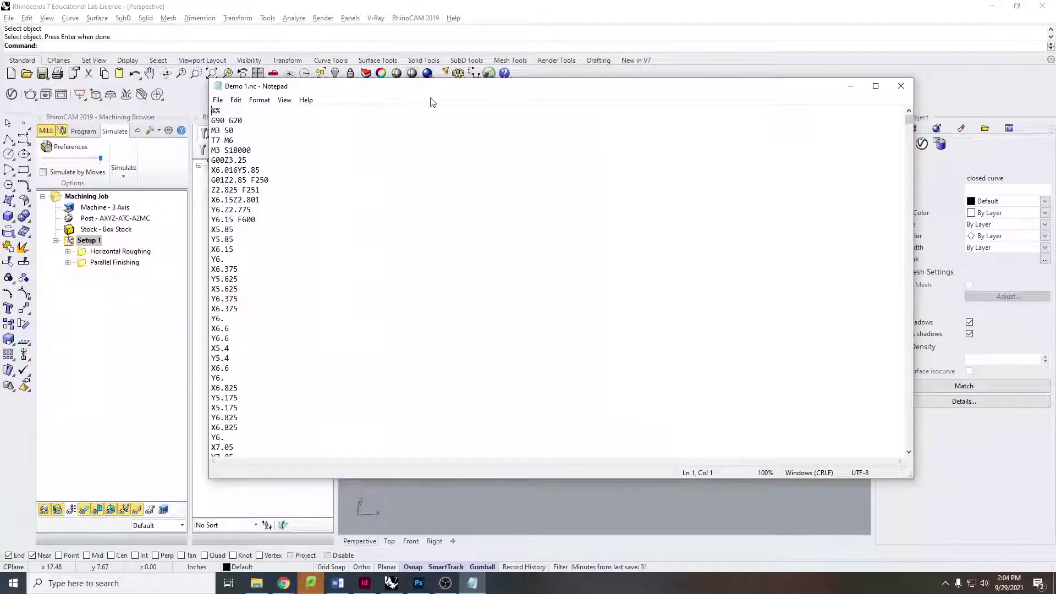
left_click(901, 87)
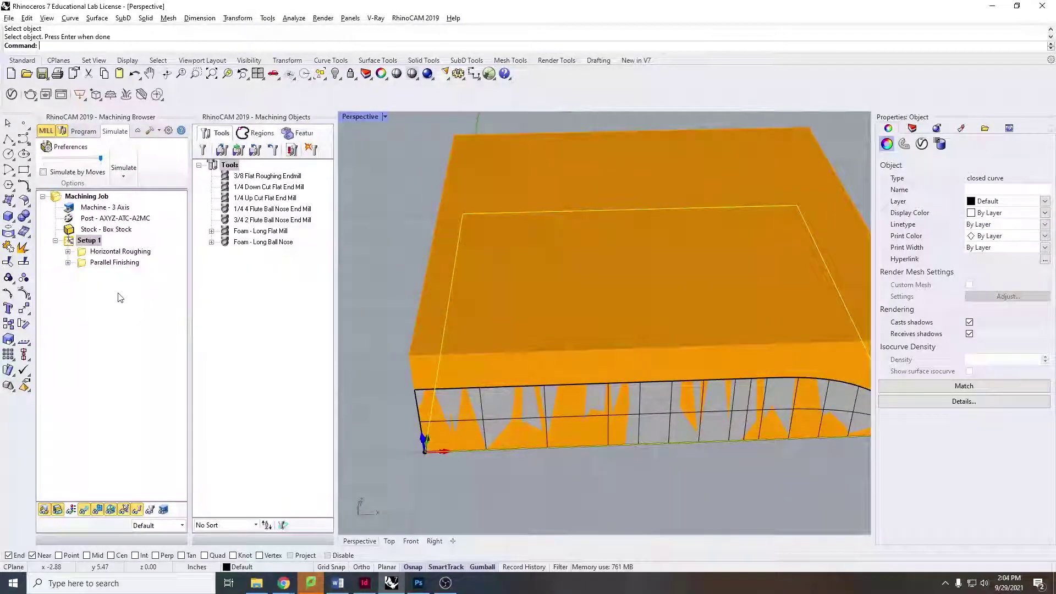
scroll(632, 364, "down", 5)
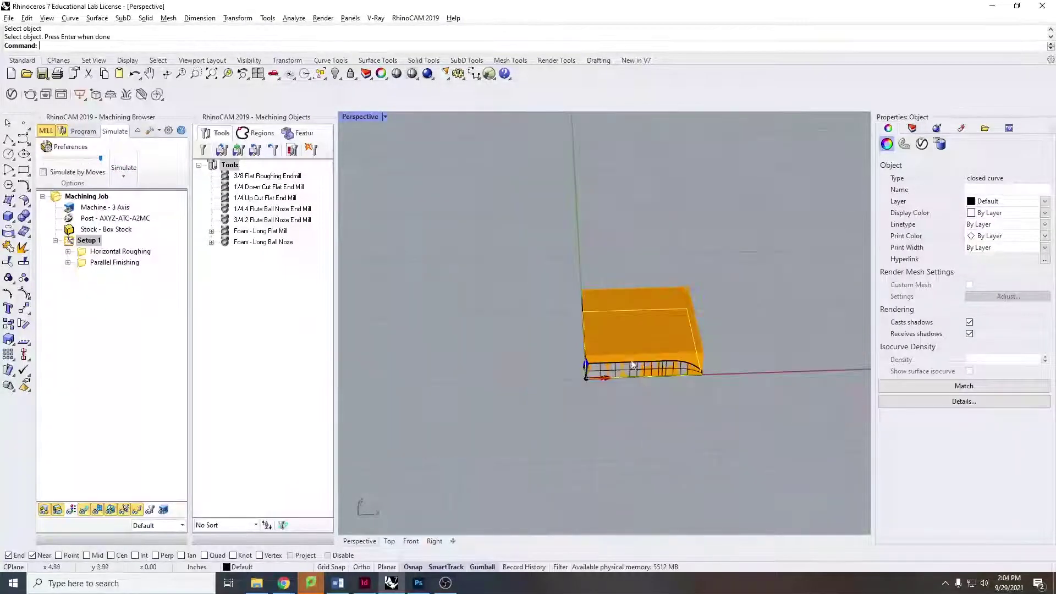
scroll(628, 358, "up", 5)
scroll(770, 367, "down", 7)
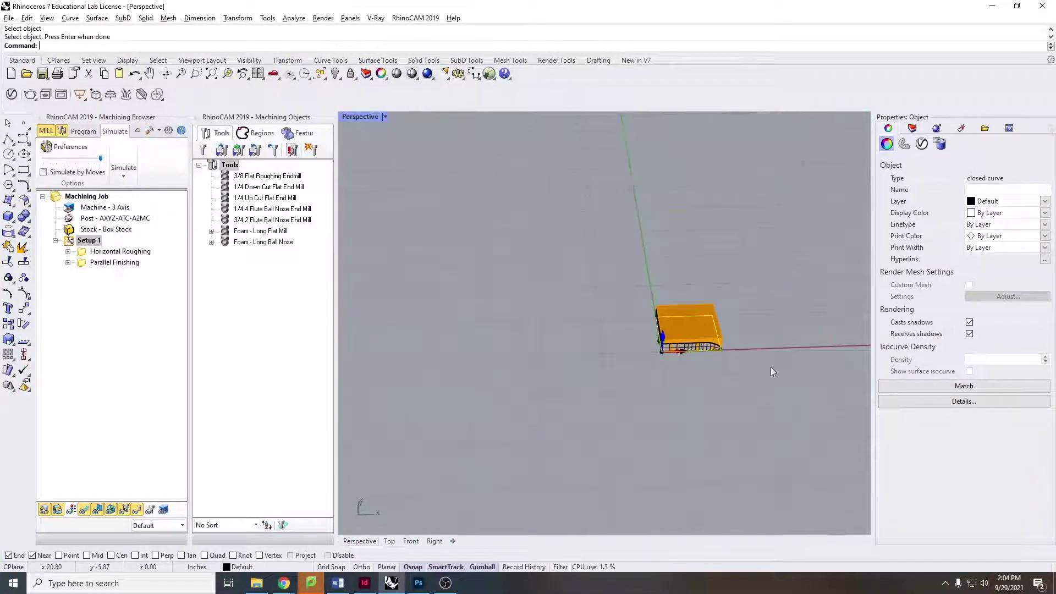